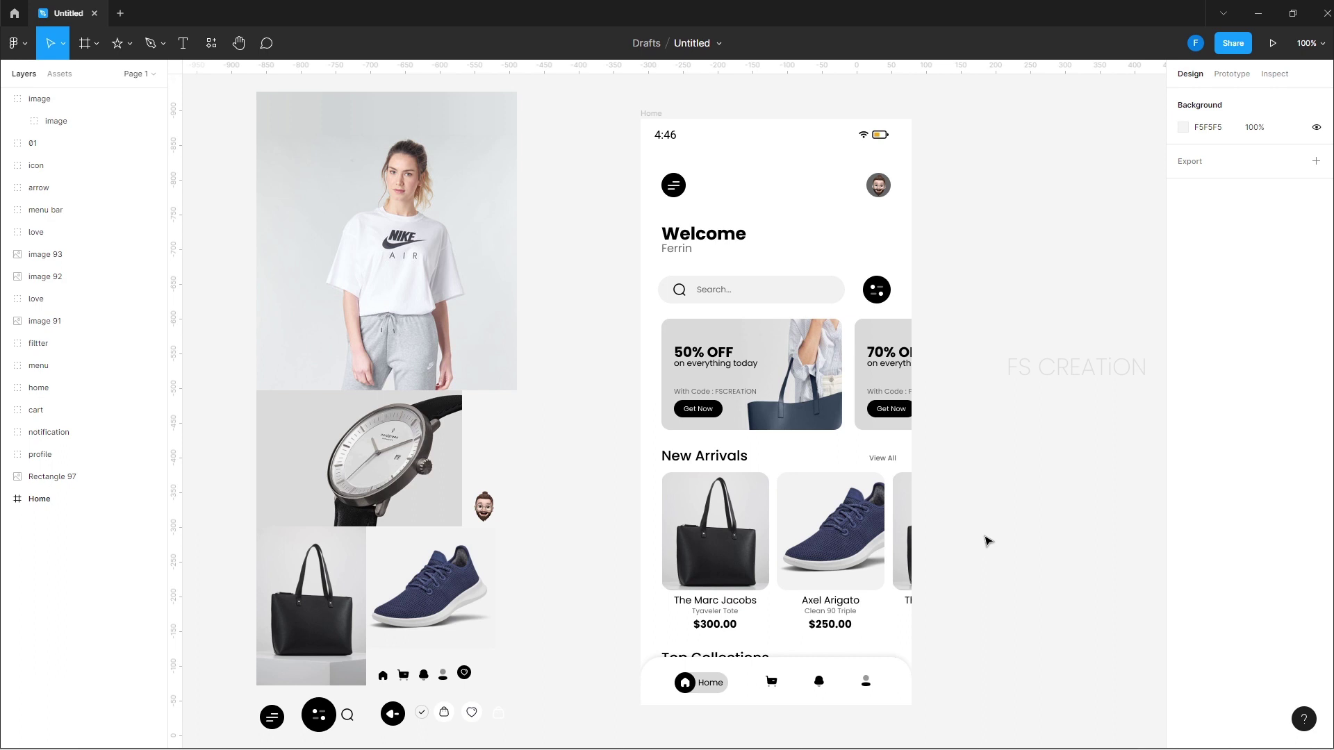
# Create an iPhone 13 / 13 Pro frame beside the Home screen
pyautogui.press('f')
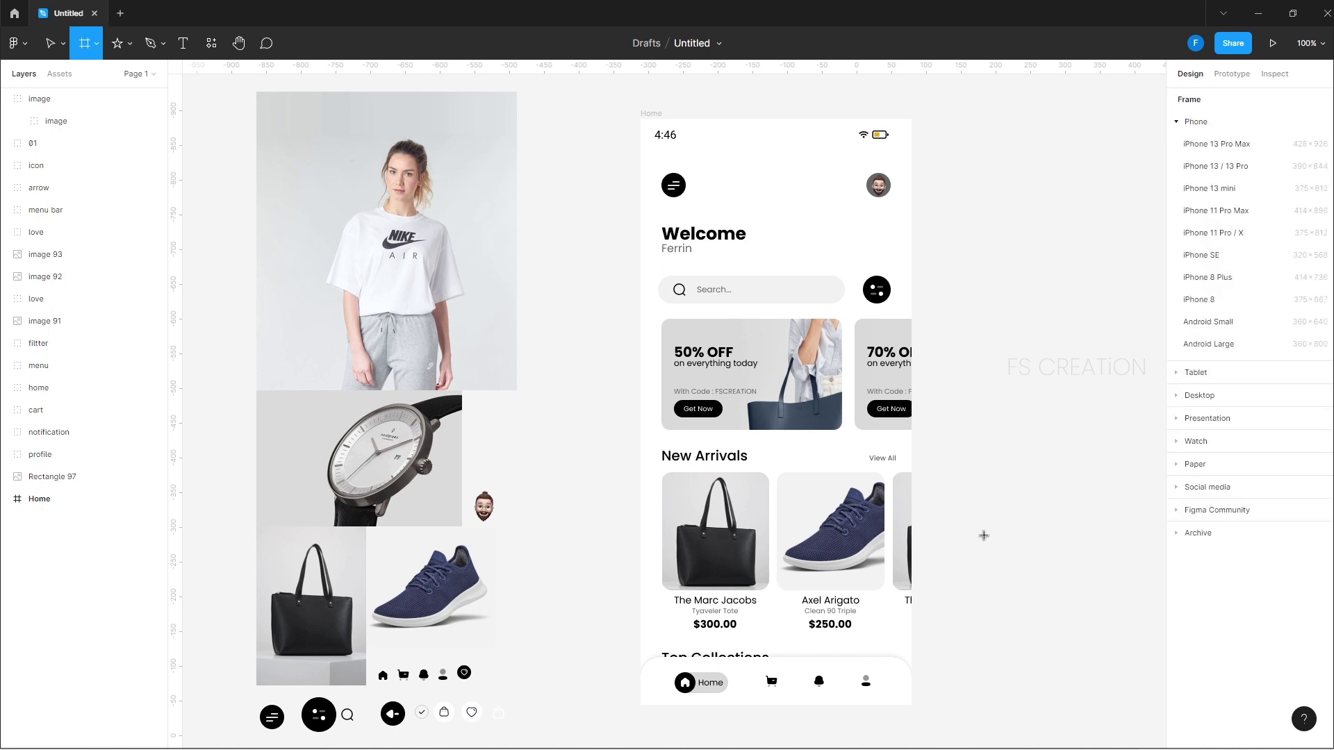
pyautogui.click(1236, 167)
pyautogui.moveTo(924, 126); pyautogui.dragTo(922, 132)
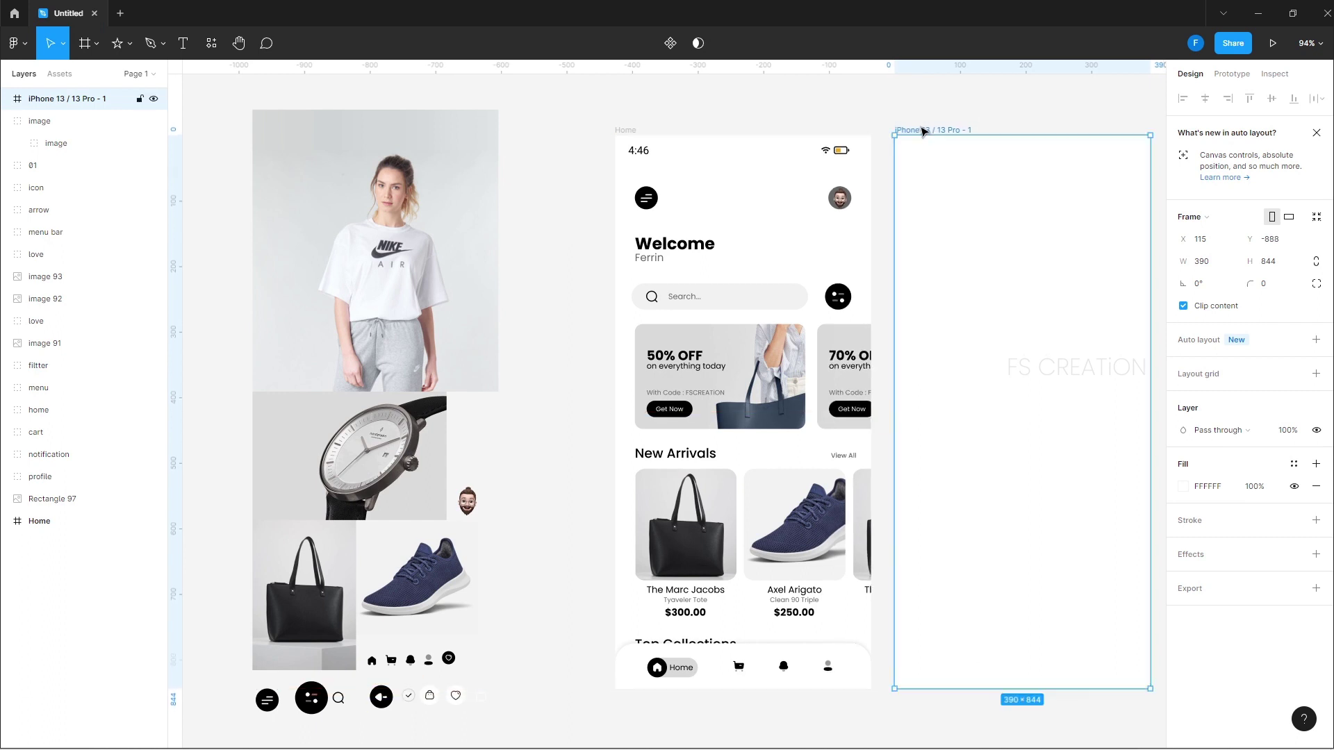
pyautogui.moveTo(839, 192); pyautogui.dragTo(795, 196)
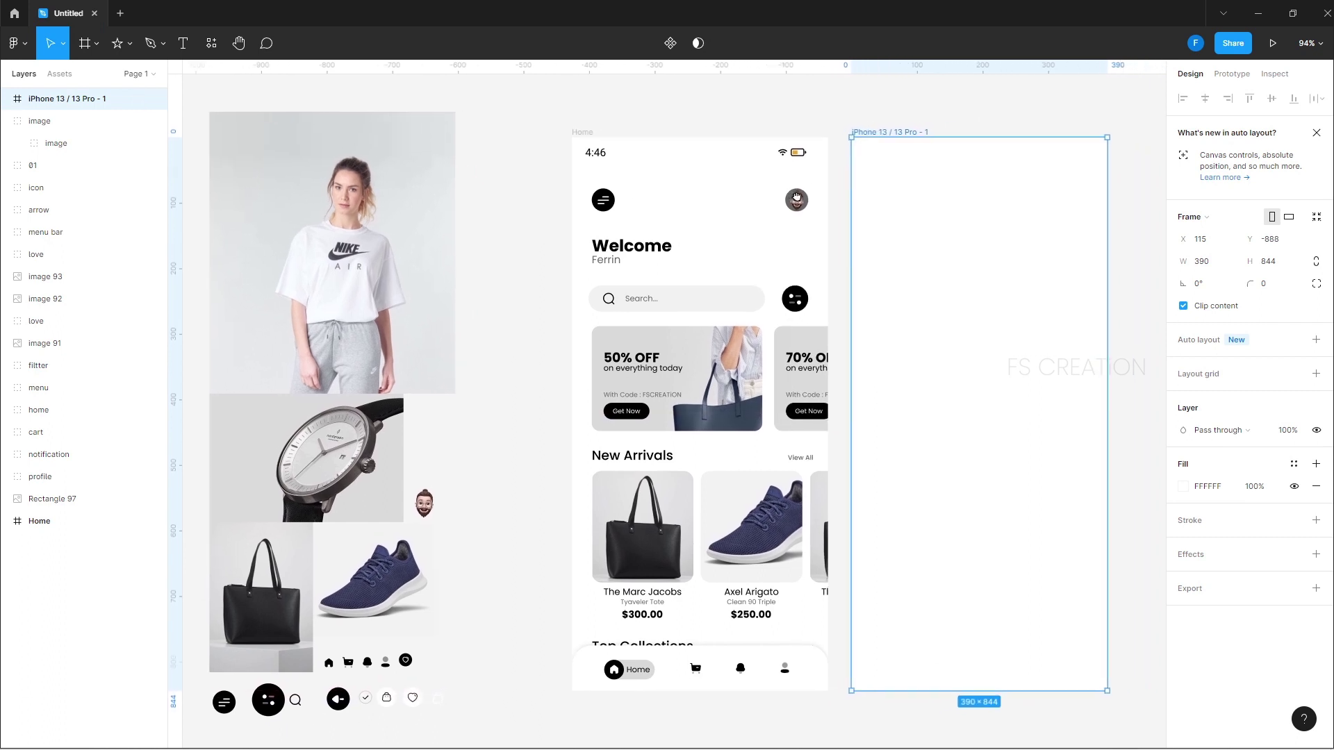
# Place the T-shirt model photo in the upper part of the new frame and enlarge it to about 412 × 472, covering the frame's width
pyautogui.click(355, 231)
pyautogui.moveTo(325, 261); pyautogui.dragTo(978, 284)
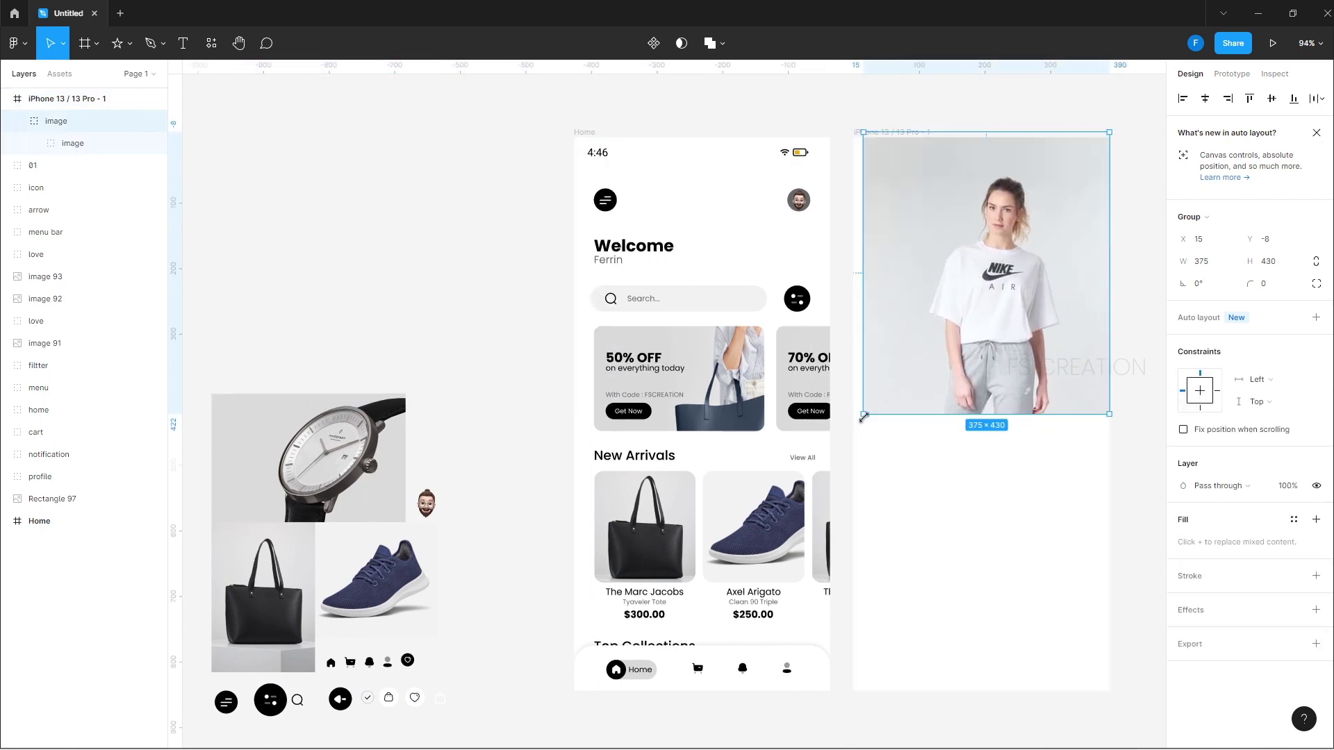
pyautogui.moveTo(863, 416); pyautogui.dragTo(842, 441)
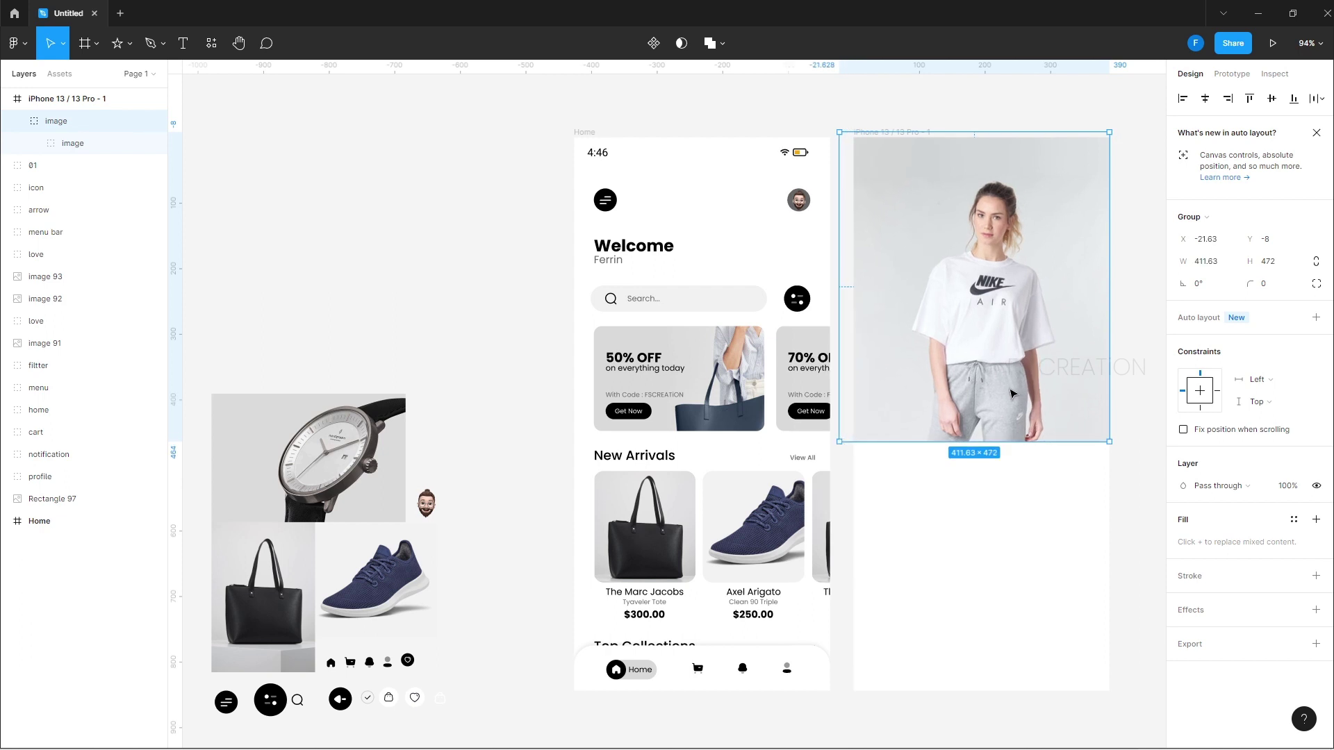
pyautogui.moveTo(1015, 395); pyautogui.dragTo(1011, 395)
pyautogui.moveTo(1100, 444); pyautogui.dragTo(1091, 416)
pyautogui.click(929, 546)
# Draw a 390 × 412 rectangle across the lower half of the product frame and fill it with FFFFFF
pyautogui.press('r')
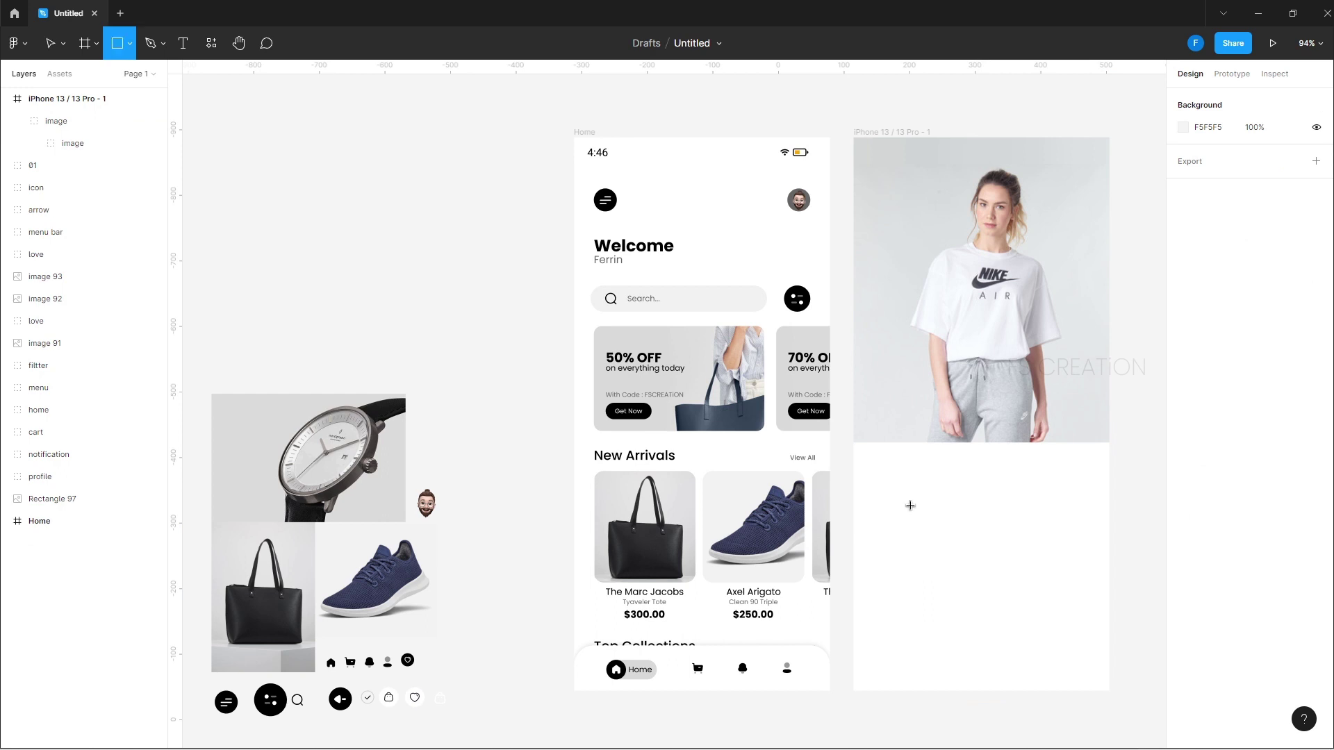
pyautogui.moveTo(854, 420)
pyautogui.mouseDown()
pyautogui.moveTo(956, 484)
pyautogui.moveTo(1114, 691)
pyautogui.mouseUp()
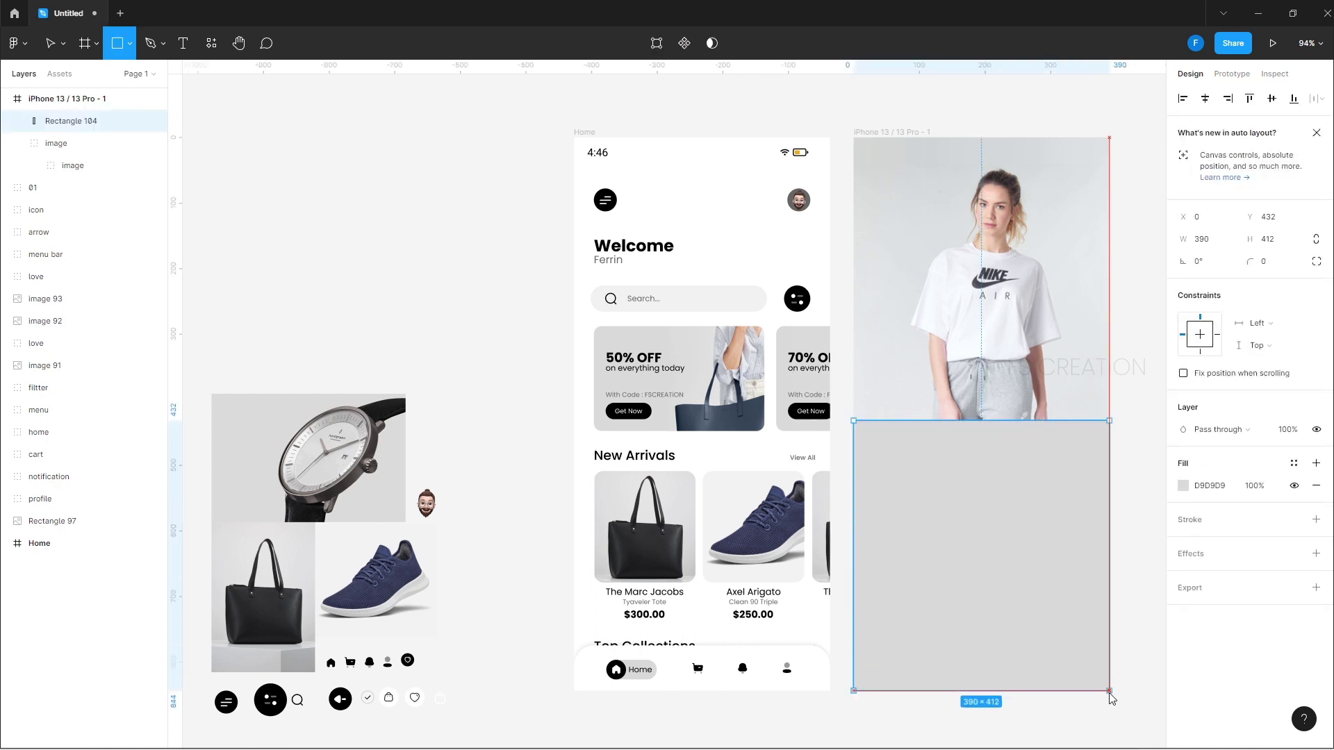
pyautogui.click(1183, 486)
pyautogui.write('ffffff')
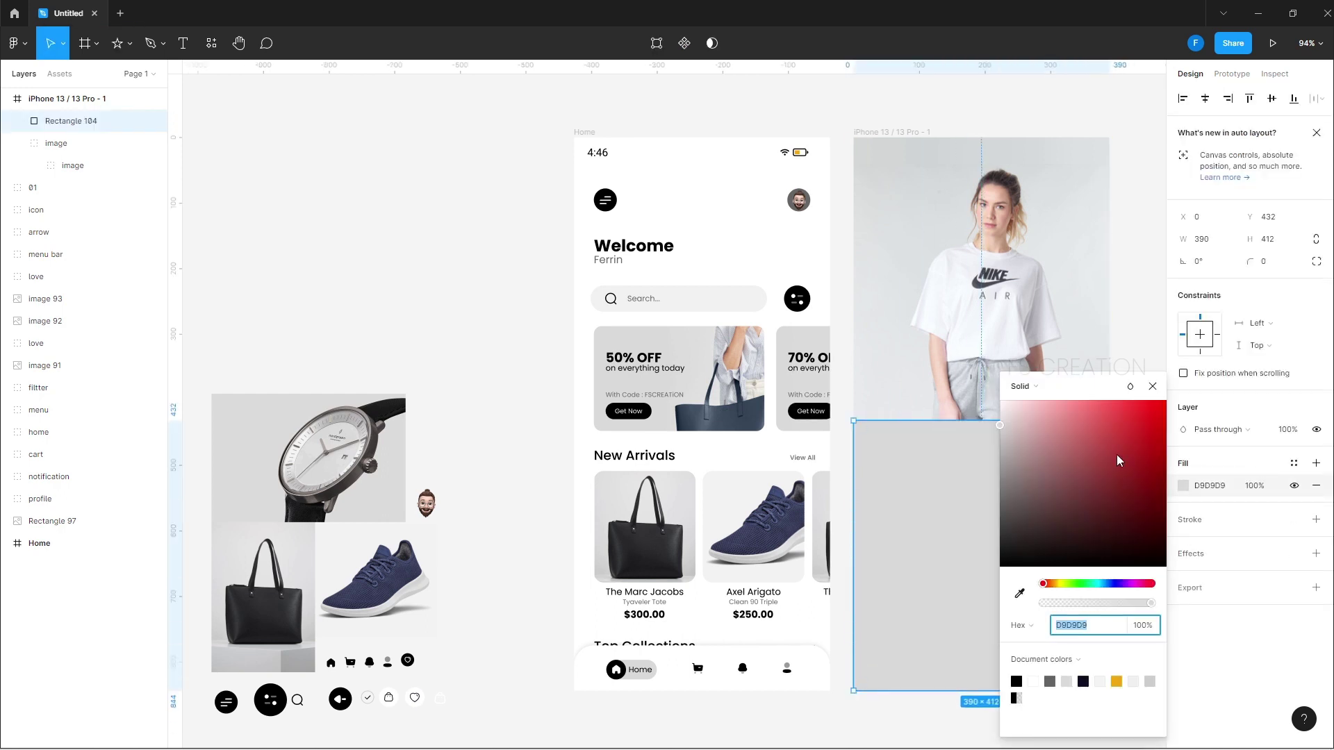
pyautogui.press('Return')
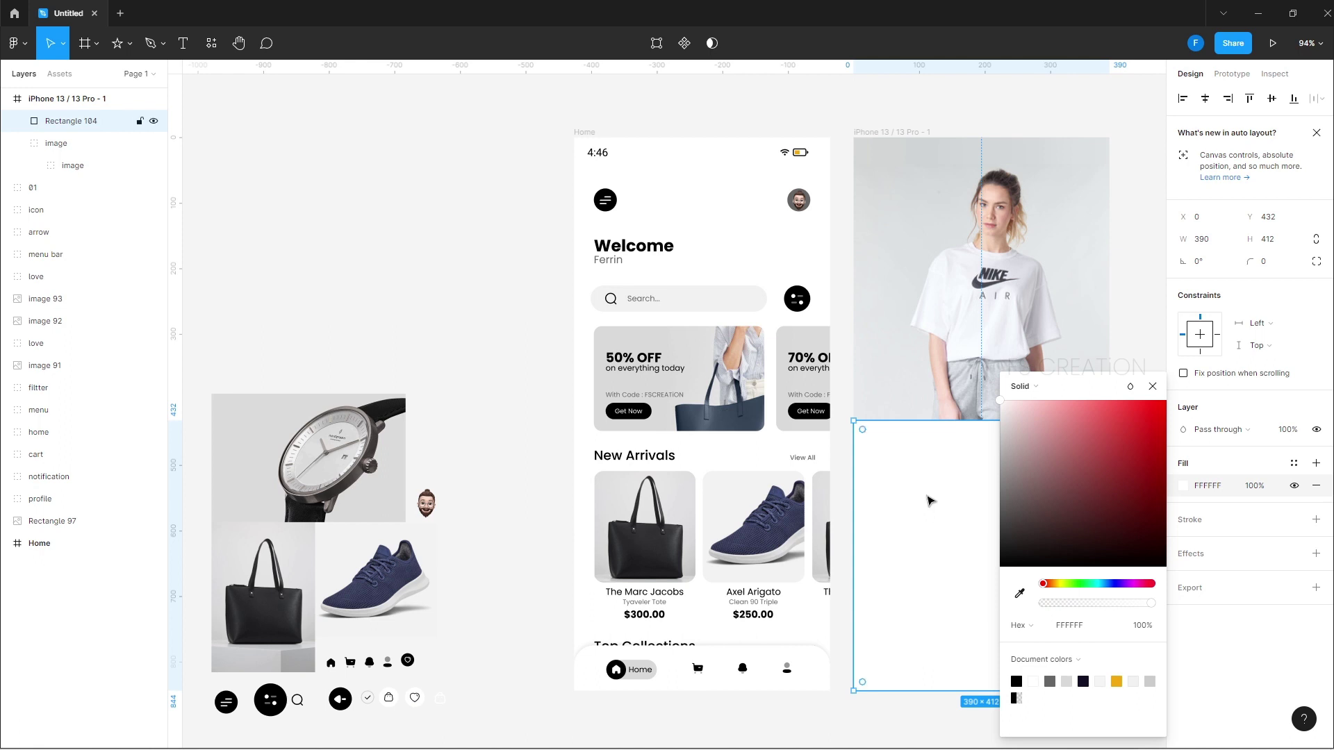
# Round only the two upper corners of the white rectangle with a radius of 30
pyautogui.click(1316, 262)
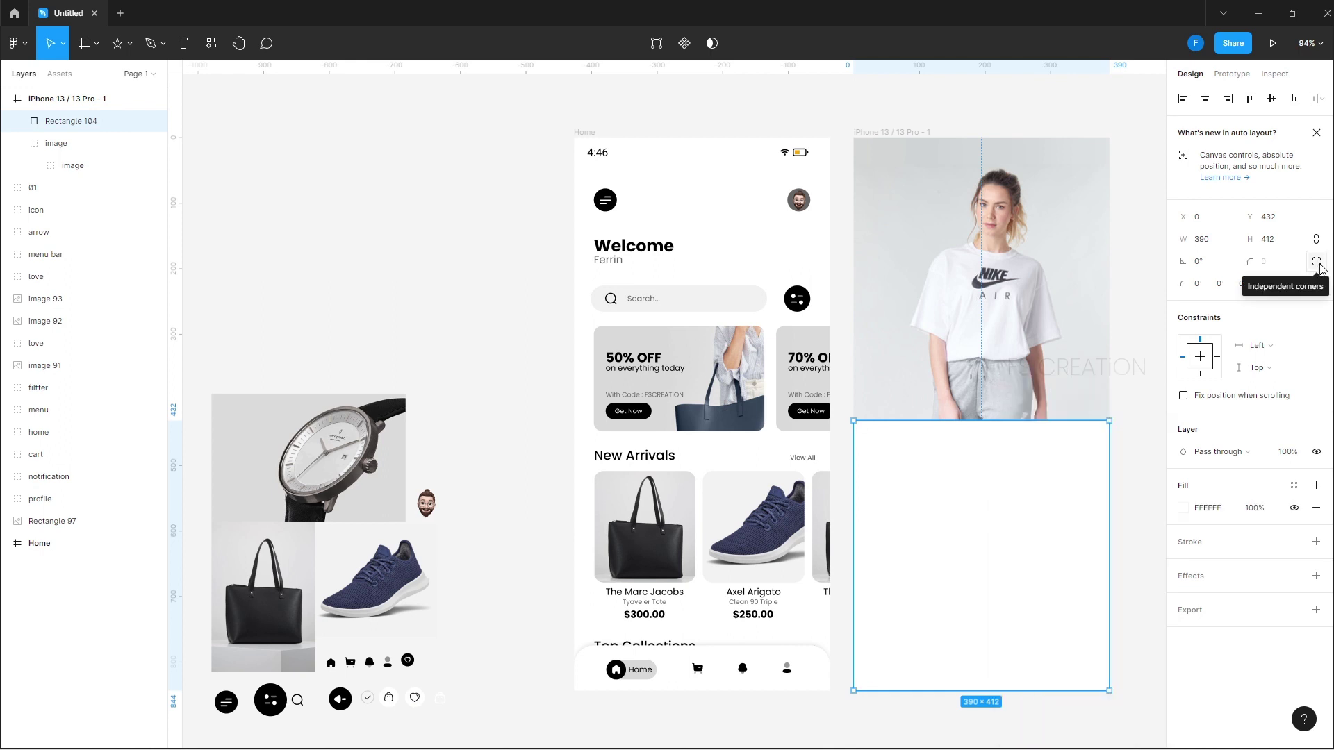
pyautogui.click(1195, 289)
pyautogui.write('30')
pyautogui.press('Tab')
pyautogui.write('30')
pyautogui.press('Return')
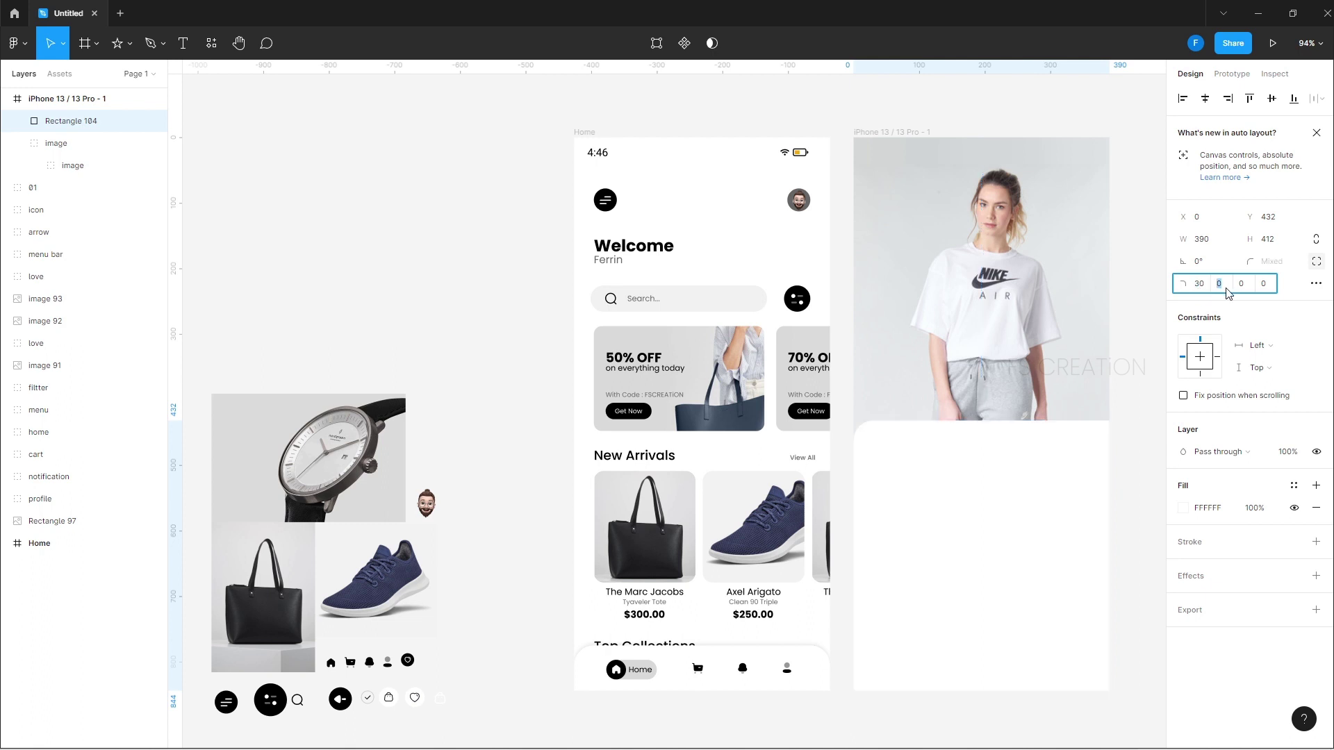
pyautogui.click(1143, 440)
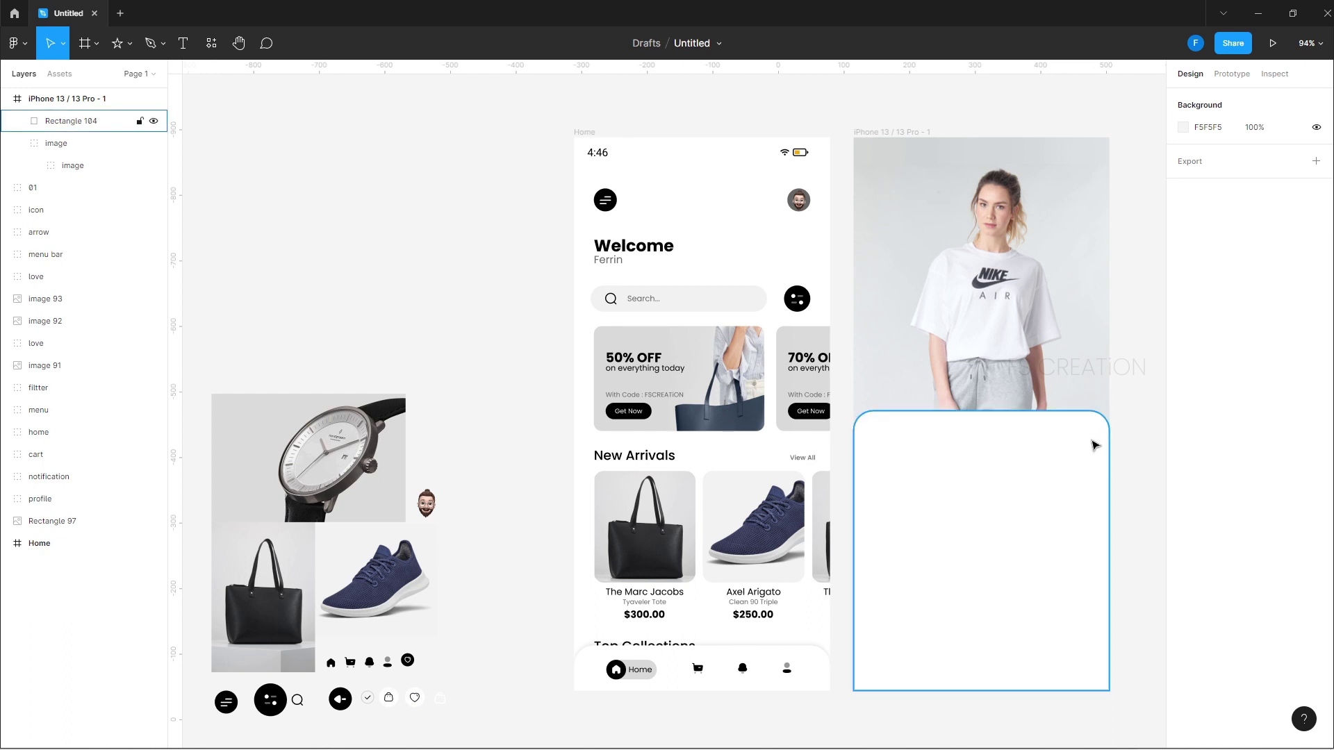
# Add the product title "NIKE Air T-Shirt" on the upper part of the white panel
pyautogui.press('t')
pyautogui.click(883, 443)
pyautogui.write('NIKE Air T-Shirt')
# Format the product title in SemiBold at size 18
pyautogui.hotkey('ctrl', 'a')
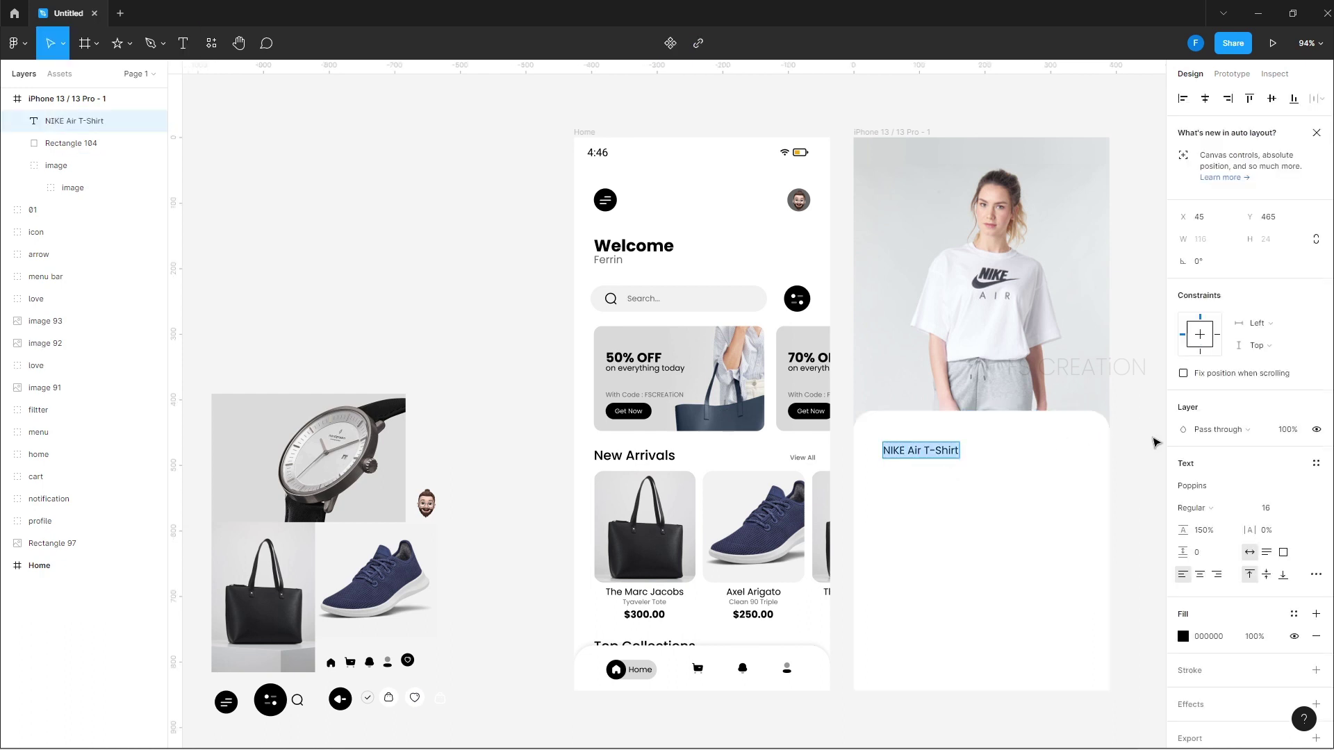
pyautogui.click(1271, 509)
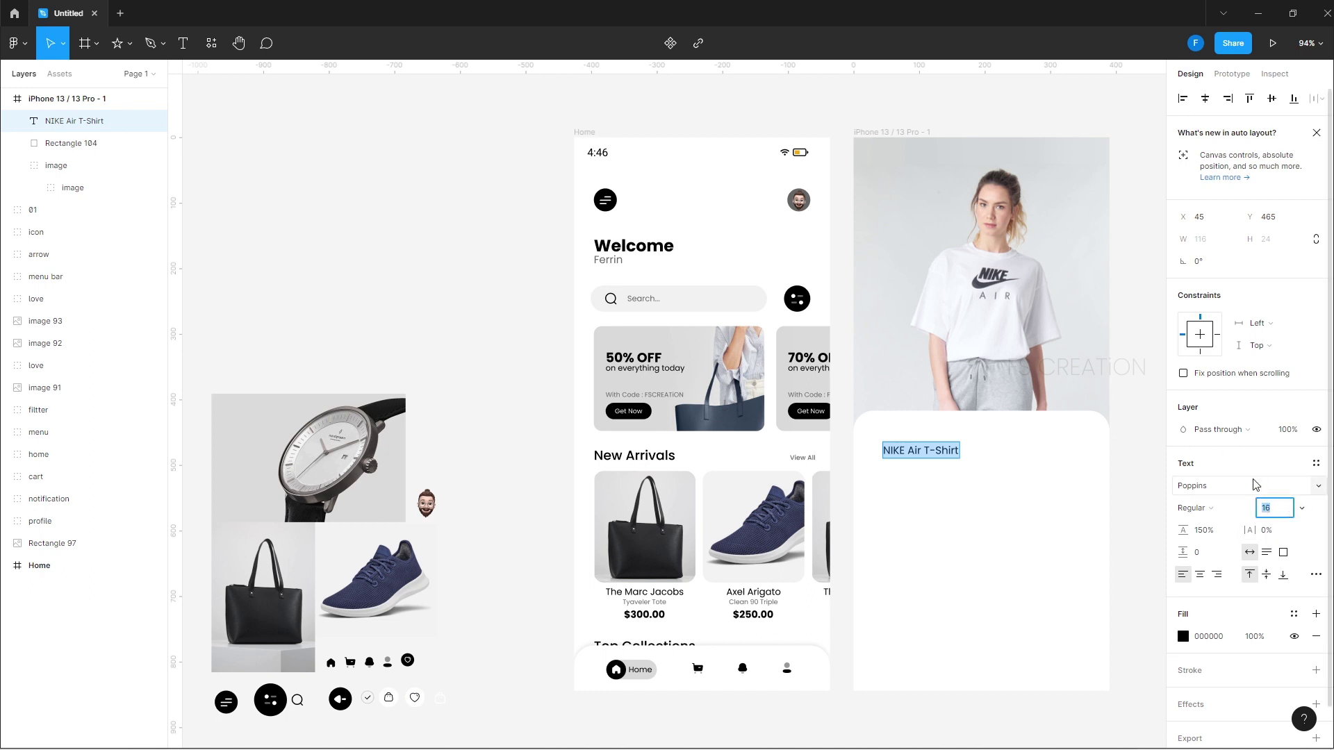
pyautogui.write('18')
pyautogui.press('Return')
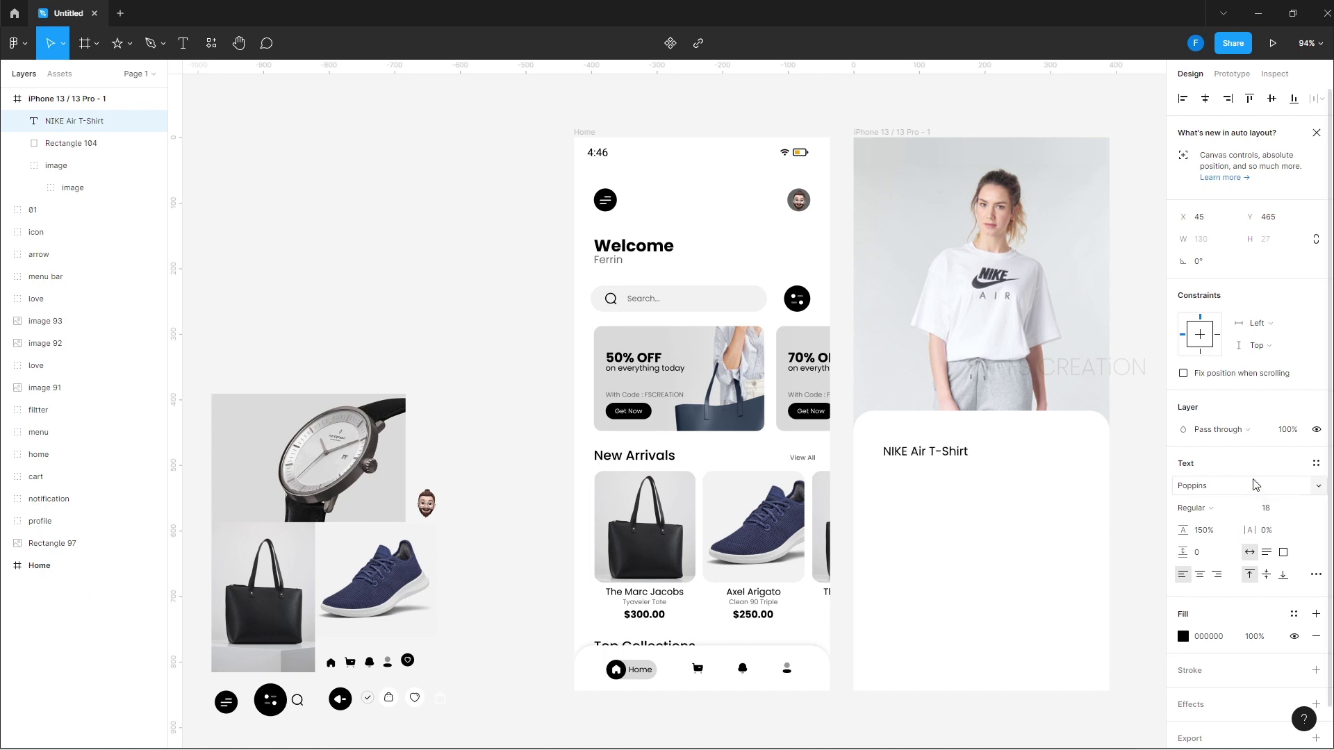
pyautogui.click(1200, 517)
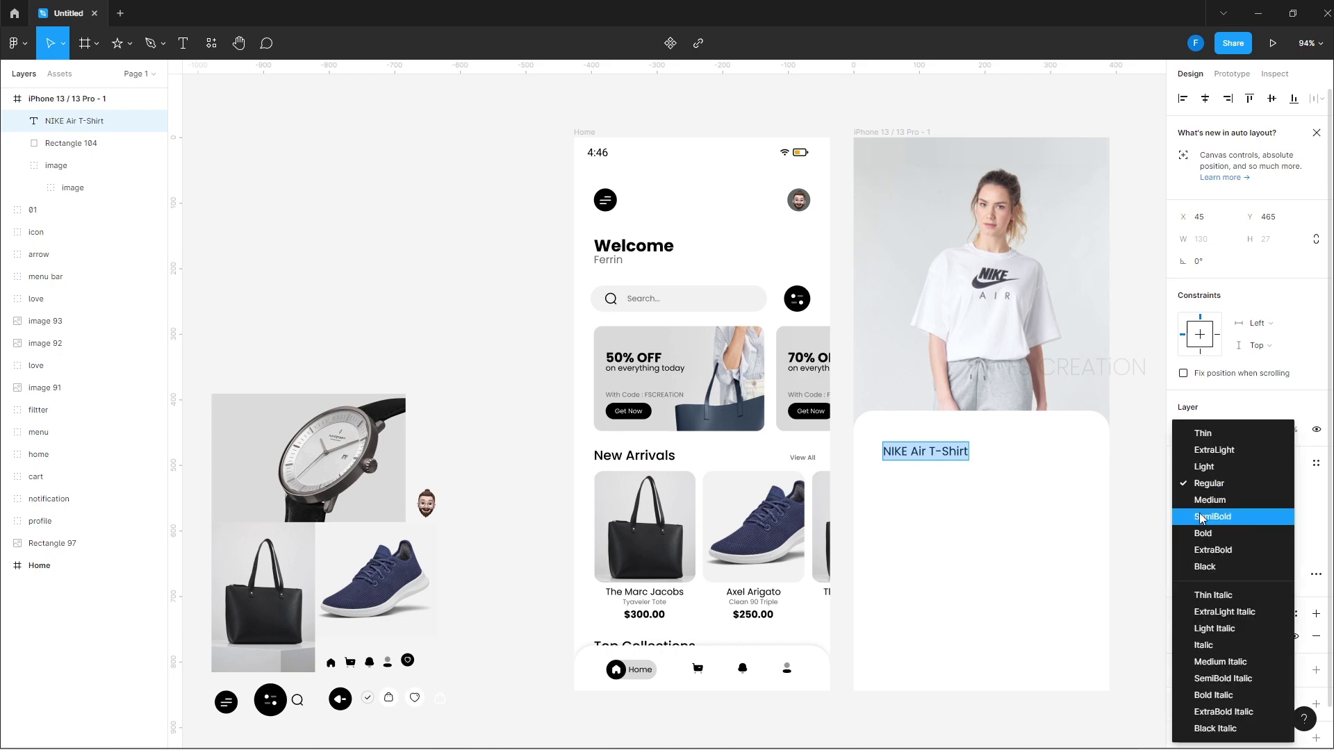
pyautogui.click(1208, 522)
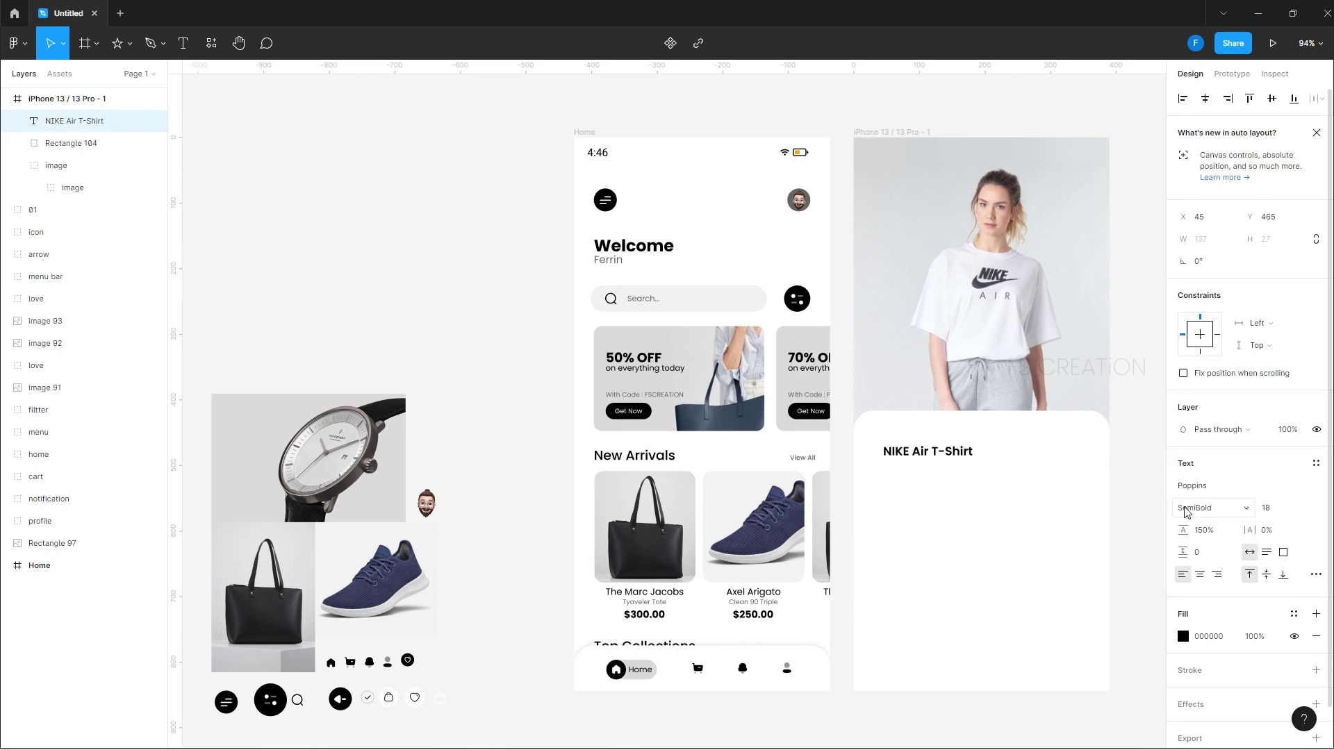
pyautogui.press('Escape')
# Move the product title up and left, close to the white panel's upper-left rounded corner
pyautogui.hotkey('ctrl', '=')
pyautogui.moveTo(998, 467); pyautogui.dragTo(486, 425)
pyautogui.moveTo(694, 452); pyautogui.dragTo(676, 415)
pyautogui.press('Escape')
# Add a "Nike" brand label below the product title
pyautogui.press('t')
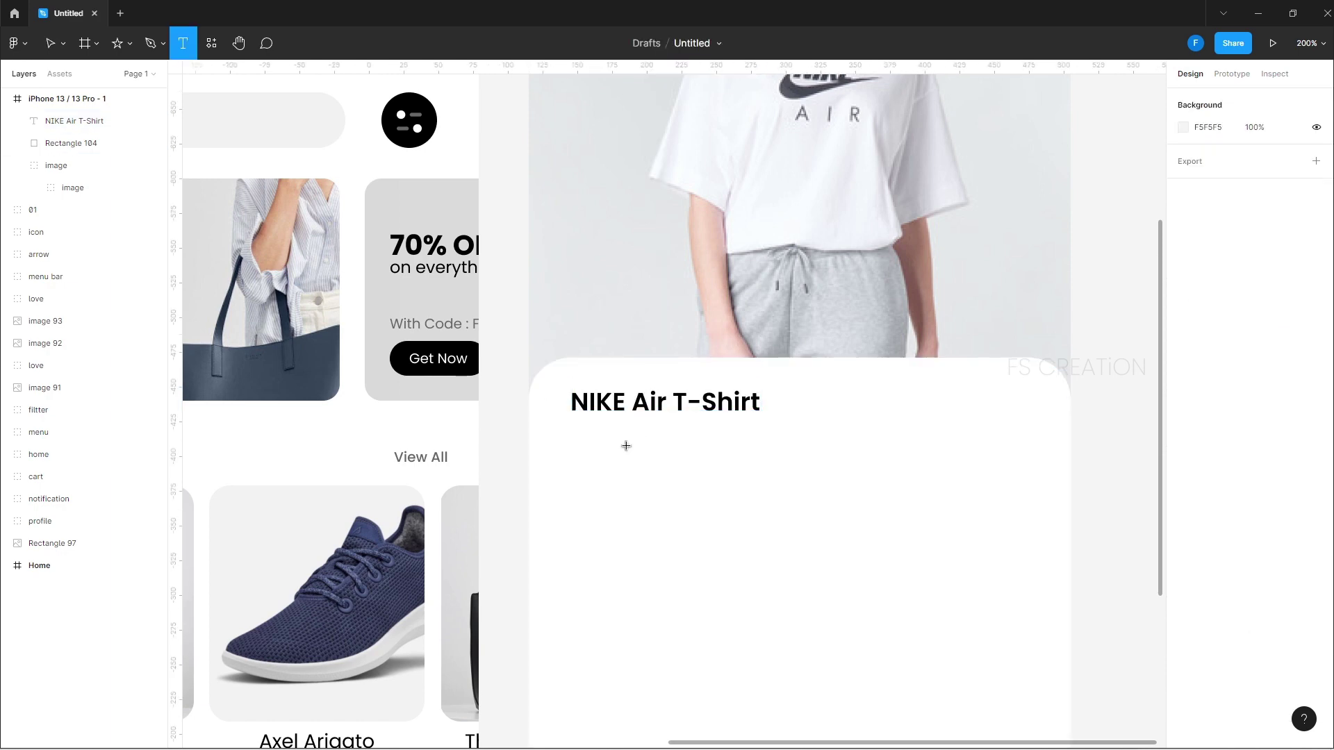
pyautogui.click(607, 468)
pyautogui.write('Nike')
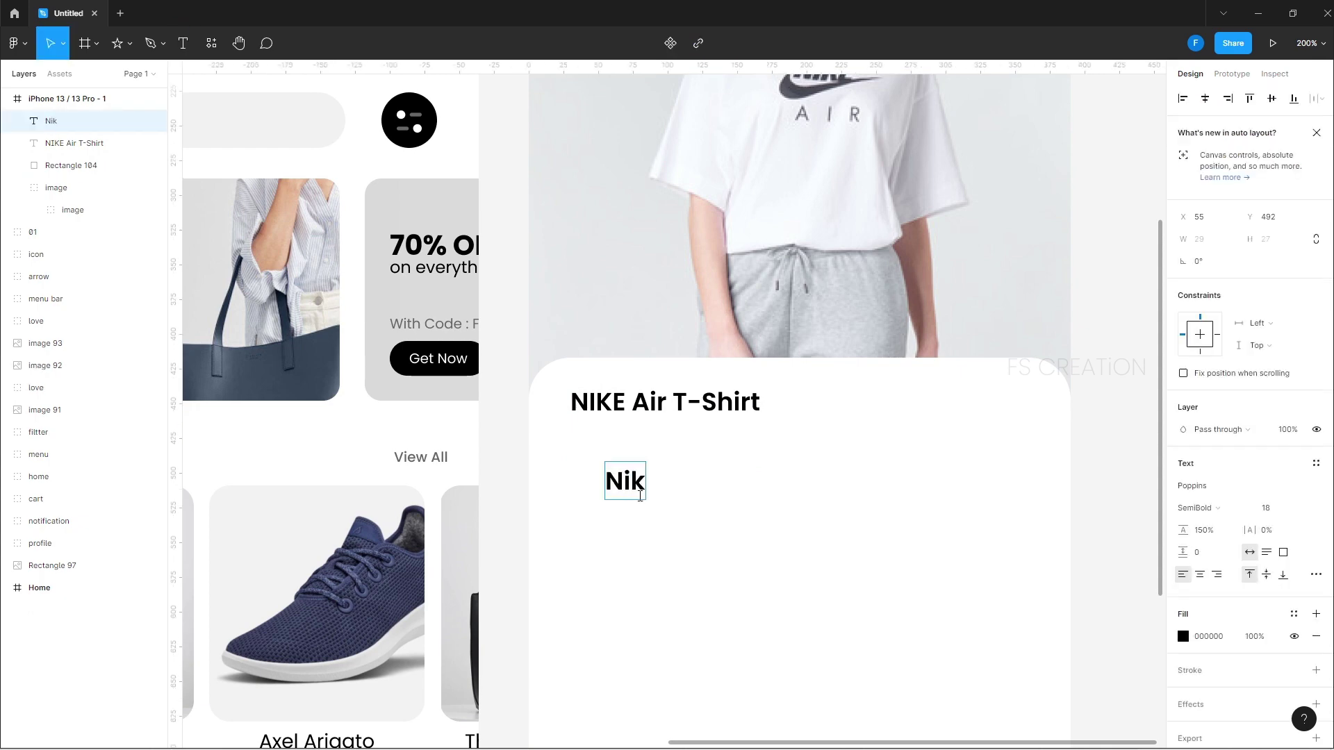
# Format the brand label as Regular, size 11, with text colour 666666
pyautogui.hotkey('ctrl', 'a')
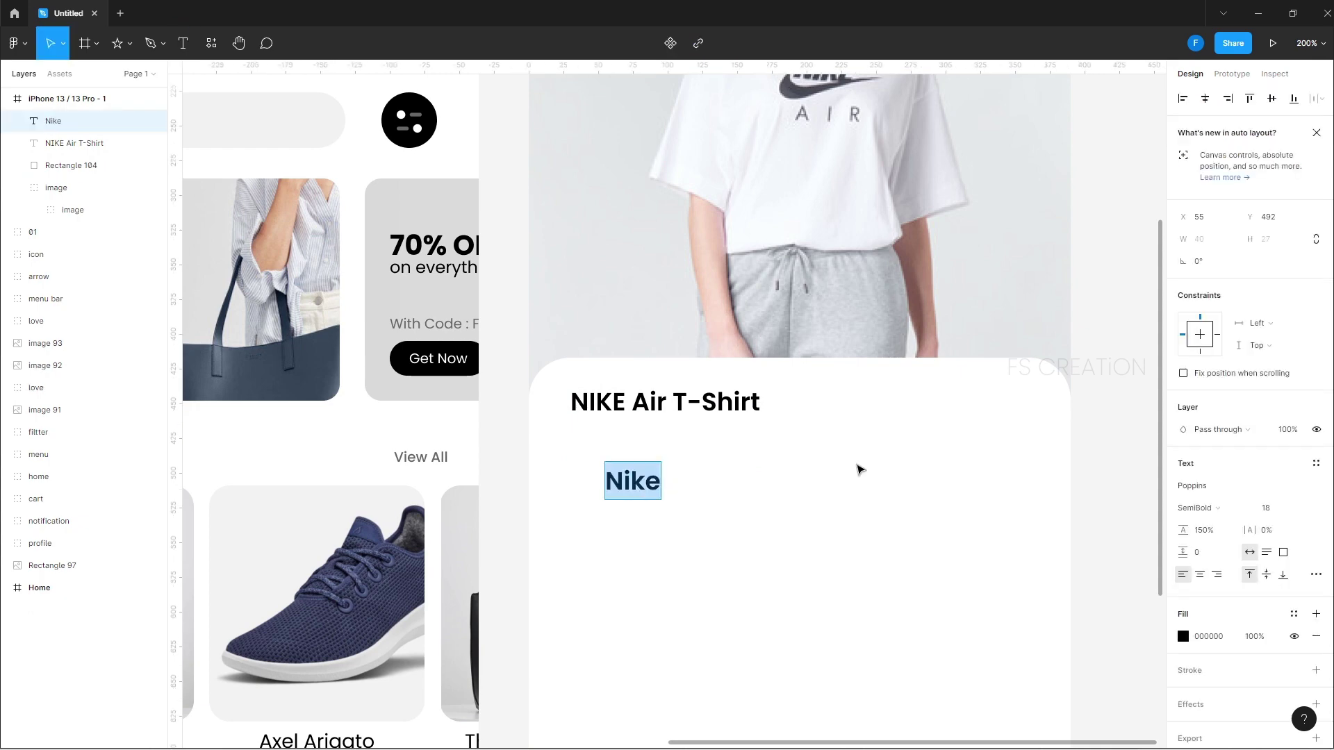
pyautogui.click(1227, 507)
pyautogui.click(1236, 471)
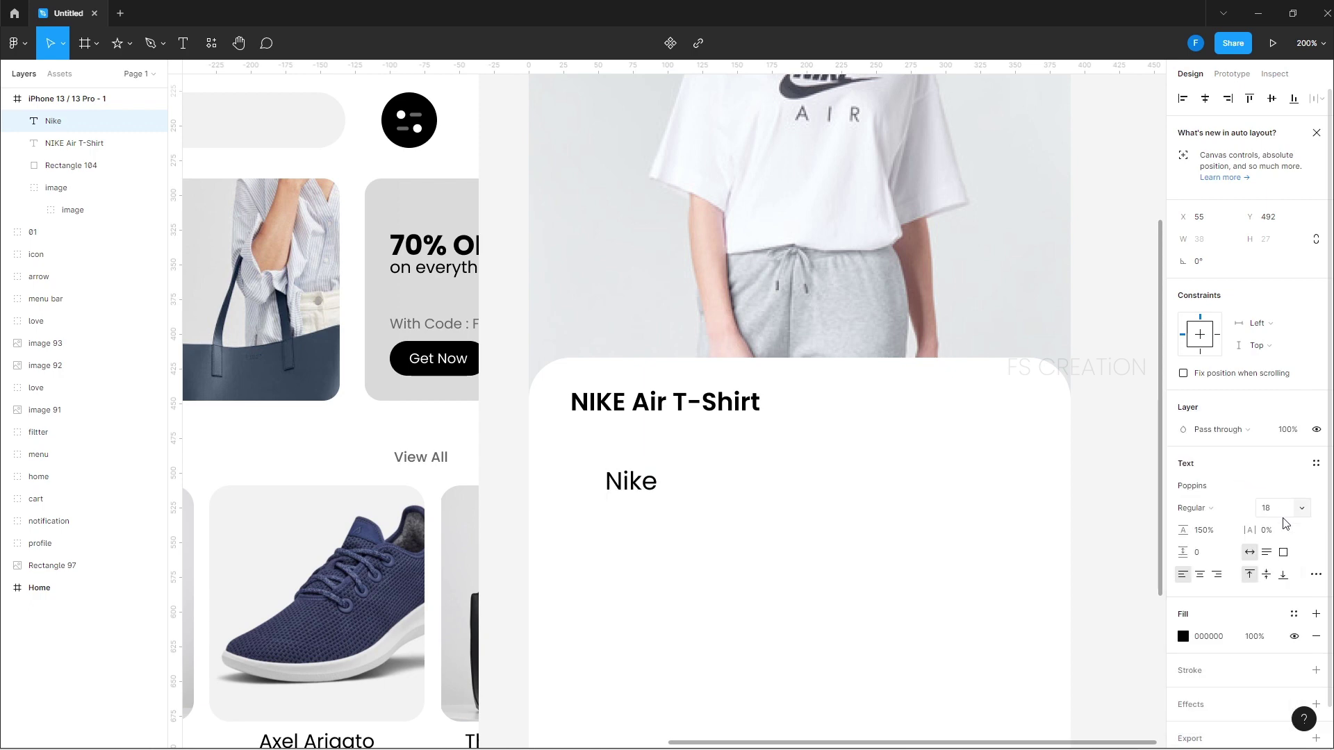
pyautogui.click(1275, 508)
pyautogui.write('11')
pyautogui.press('Return')
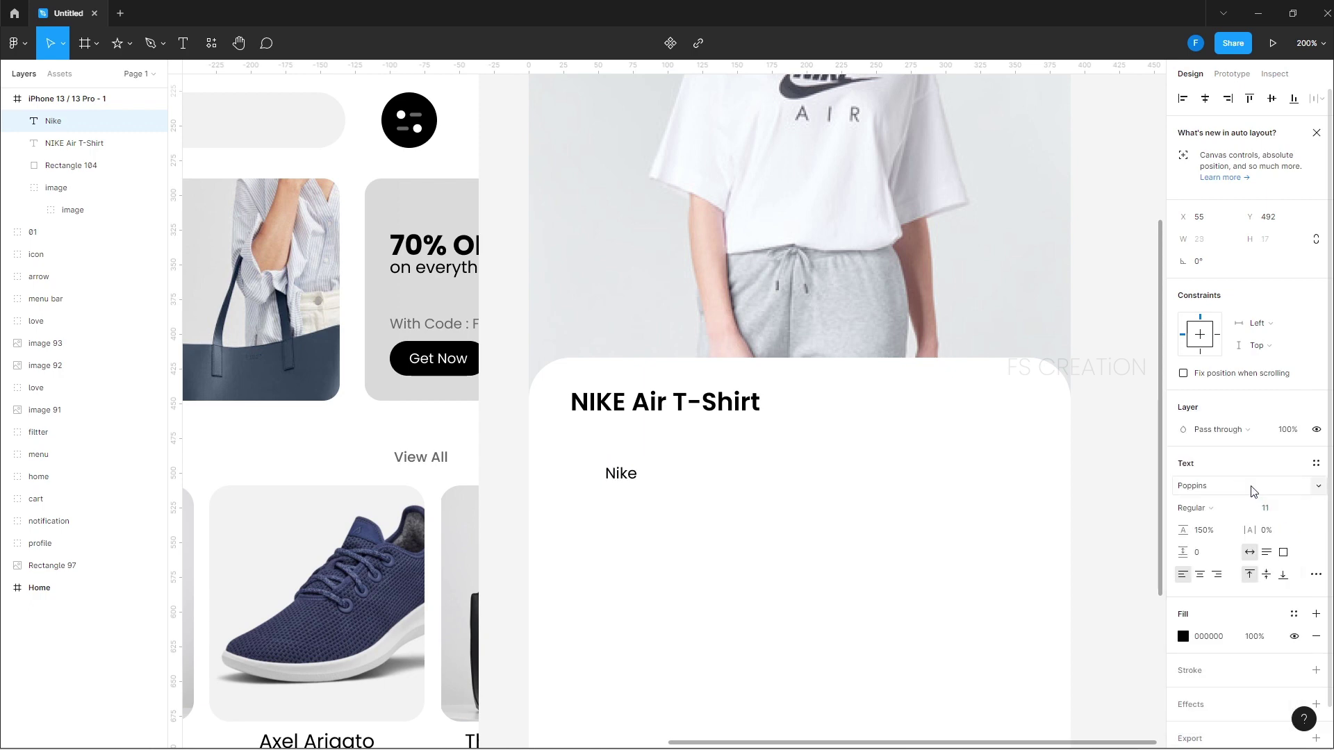
pyautogui.click(1212, 637)
pyautogui.write('666666')
pyautogui.press('Return')
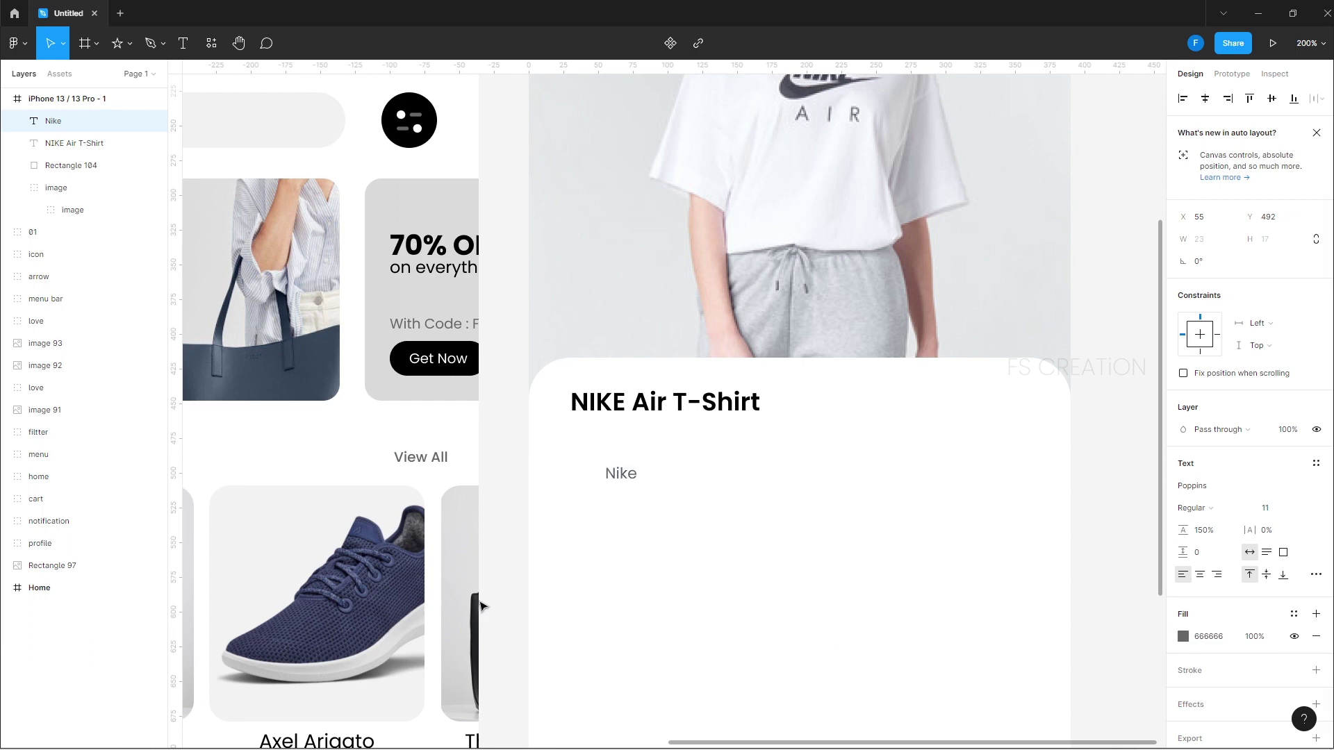
# Move the brand label directly beneath the product title, left-aligned with it at X 30, Y 462
pyautogui.press('Escape')
pyautogui.moveTo(630, 475); pyautogui.dragTo(593, 435)
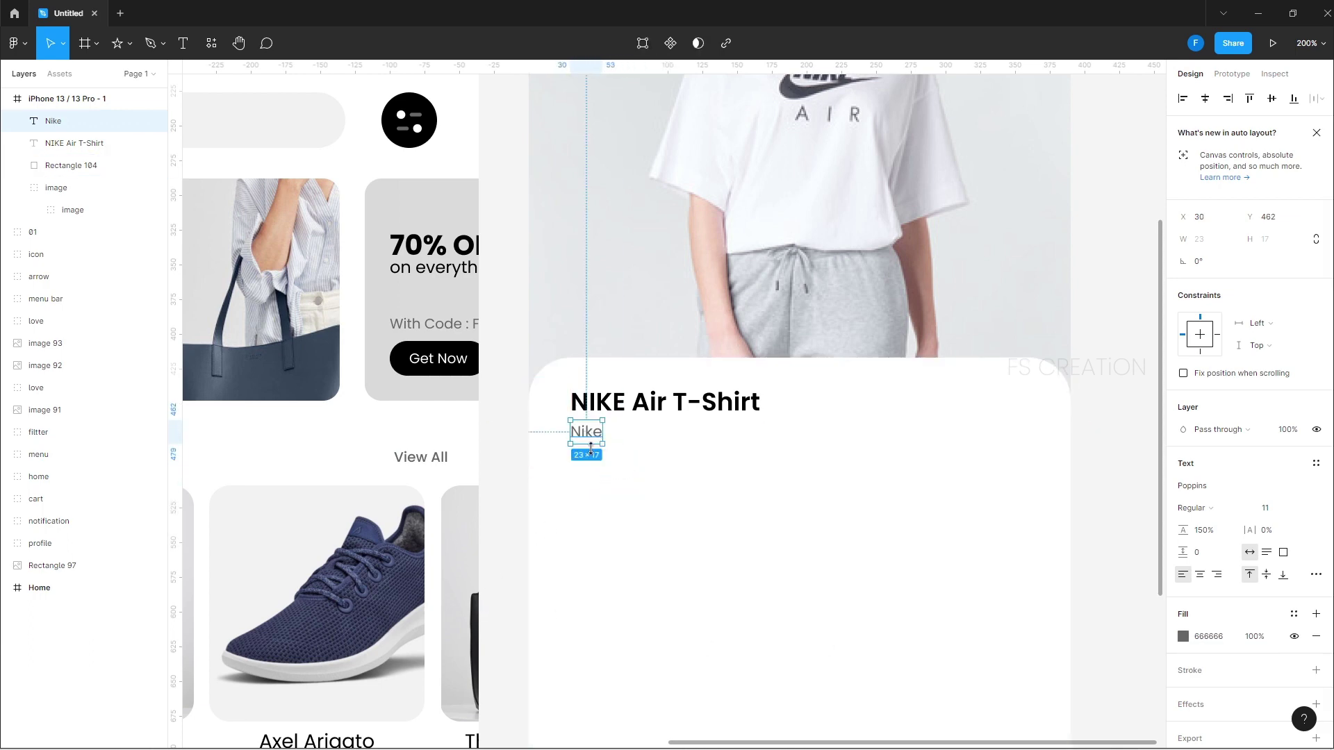
pyautogui.click(603, 472)
# Place the arrow icon at the photo's upper-left corner, the heart at its lower-right corner and the bag icon at its upper-right corner
pyautogui.scroll(-3, 603, 471)
pyautogui.click(742, 249)
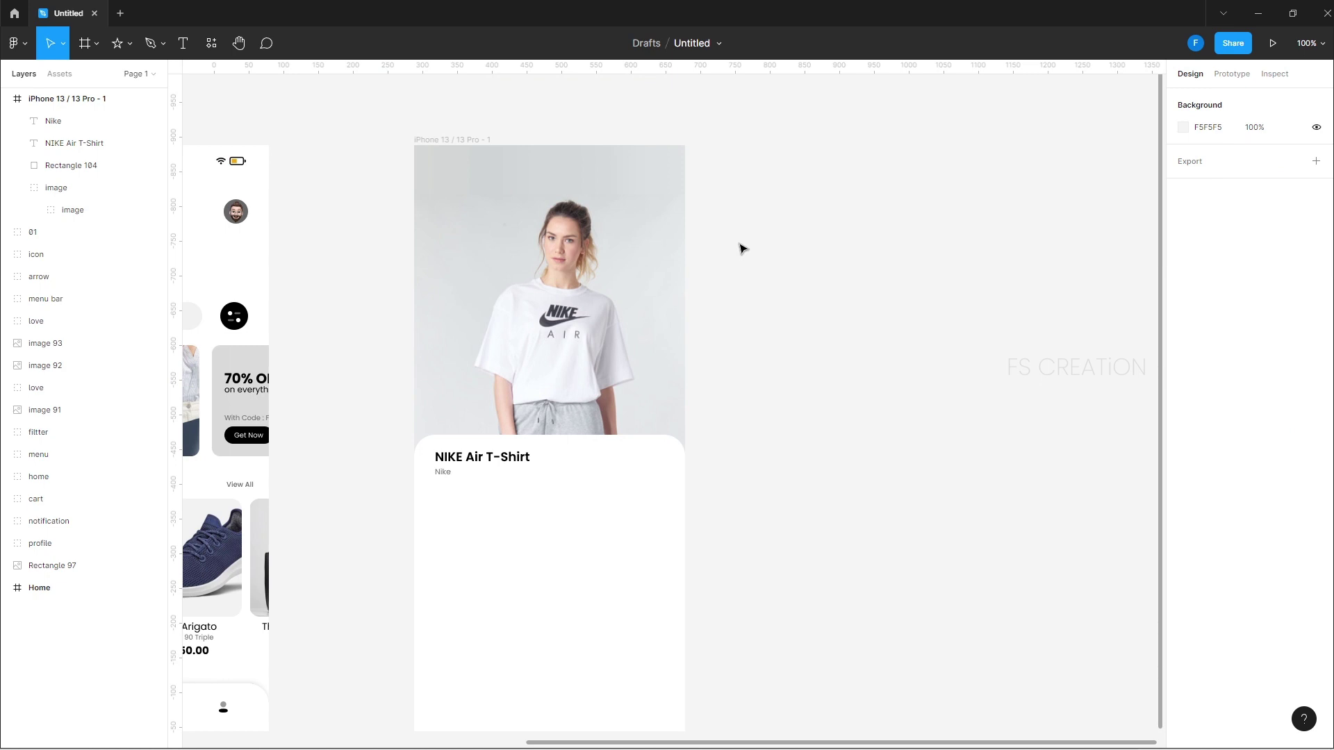
pyautogui.hotkey('ctrl', '-')
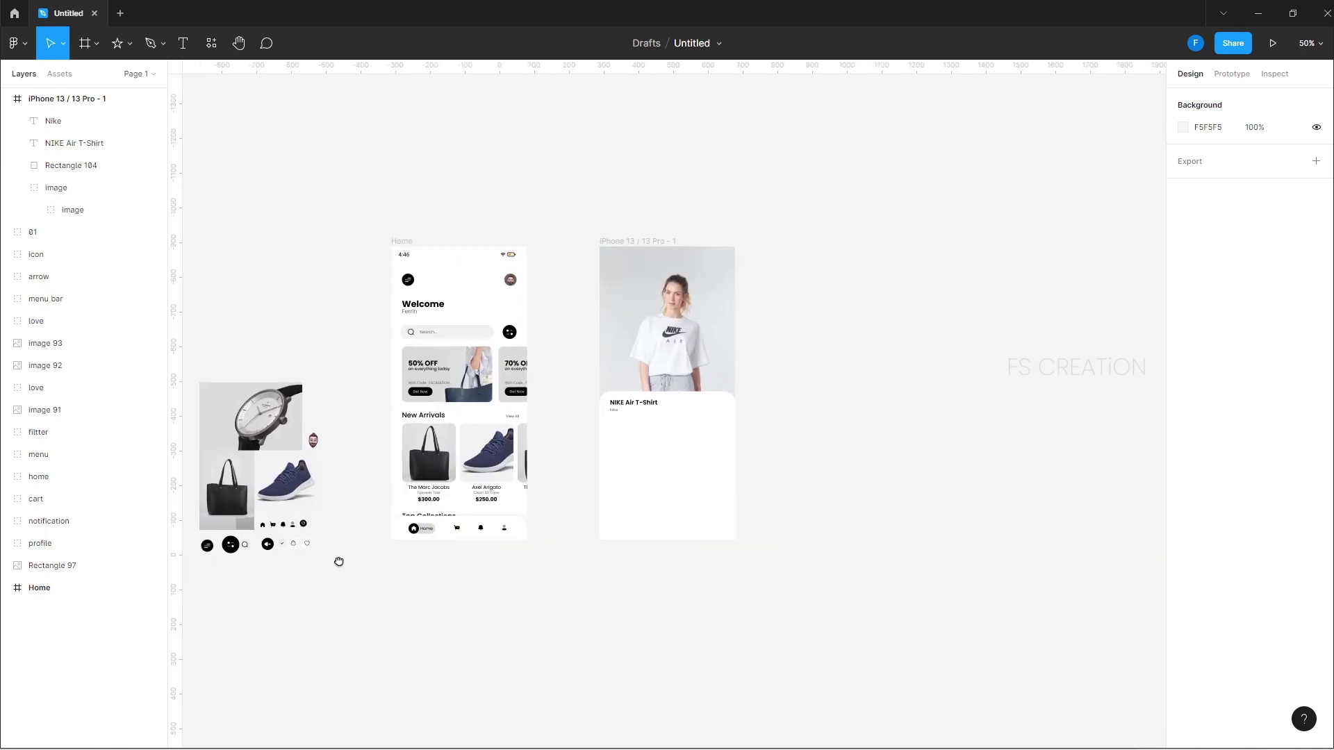
pyautogui.click(355, 484)
pyautogui.moveTo(355, 484); pyautogui.dragTo(611, 288)
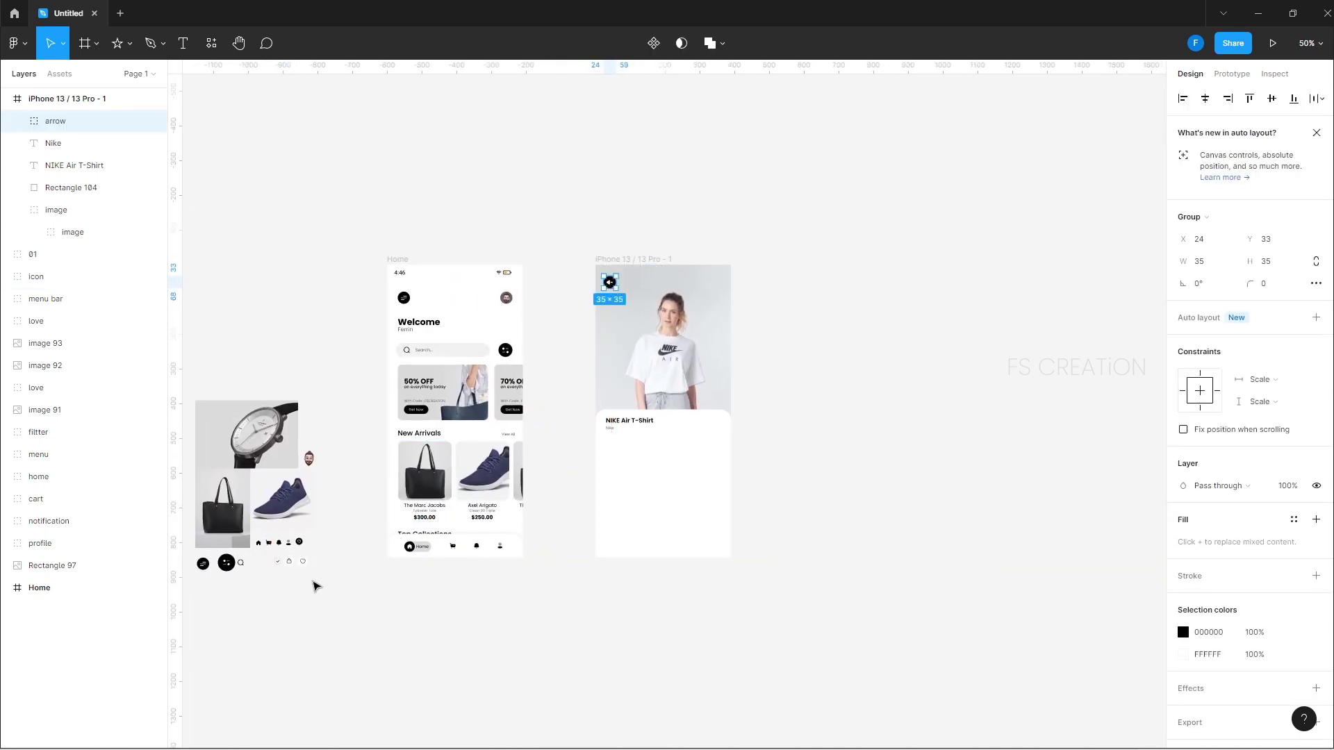
pyautogui.moveTo(301, 560); pyautogui.dragTo(716, 400)
pyautogui.moveTo(290, 562); pyautogui.dragTo(721, 289)
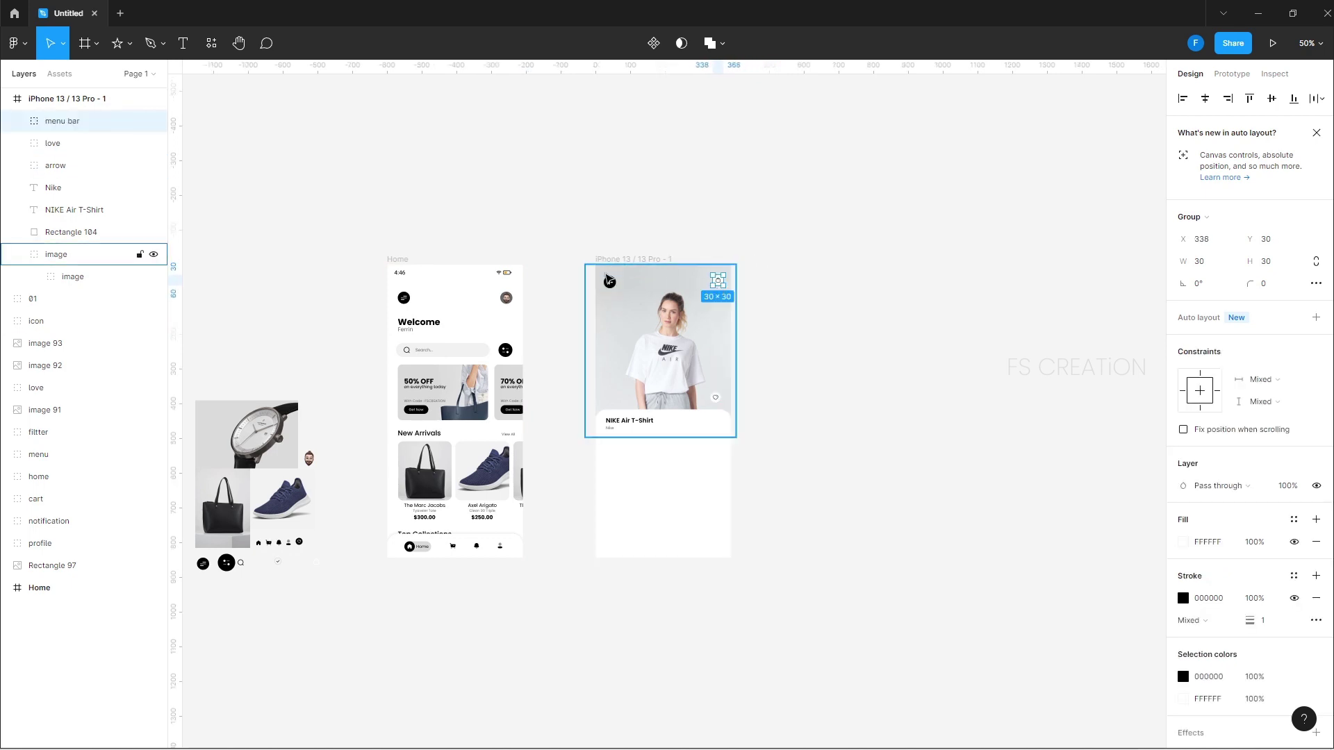
# Align the bag icon's vertical centre with the arrow icon and its horizontal centre with the heart icon
pyautogui.keyDown('shift'); pyautogui.click(610, 281); pyautogui.keyUp('shift')
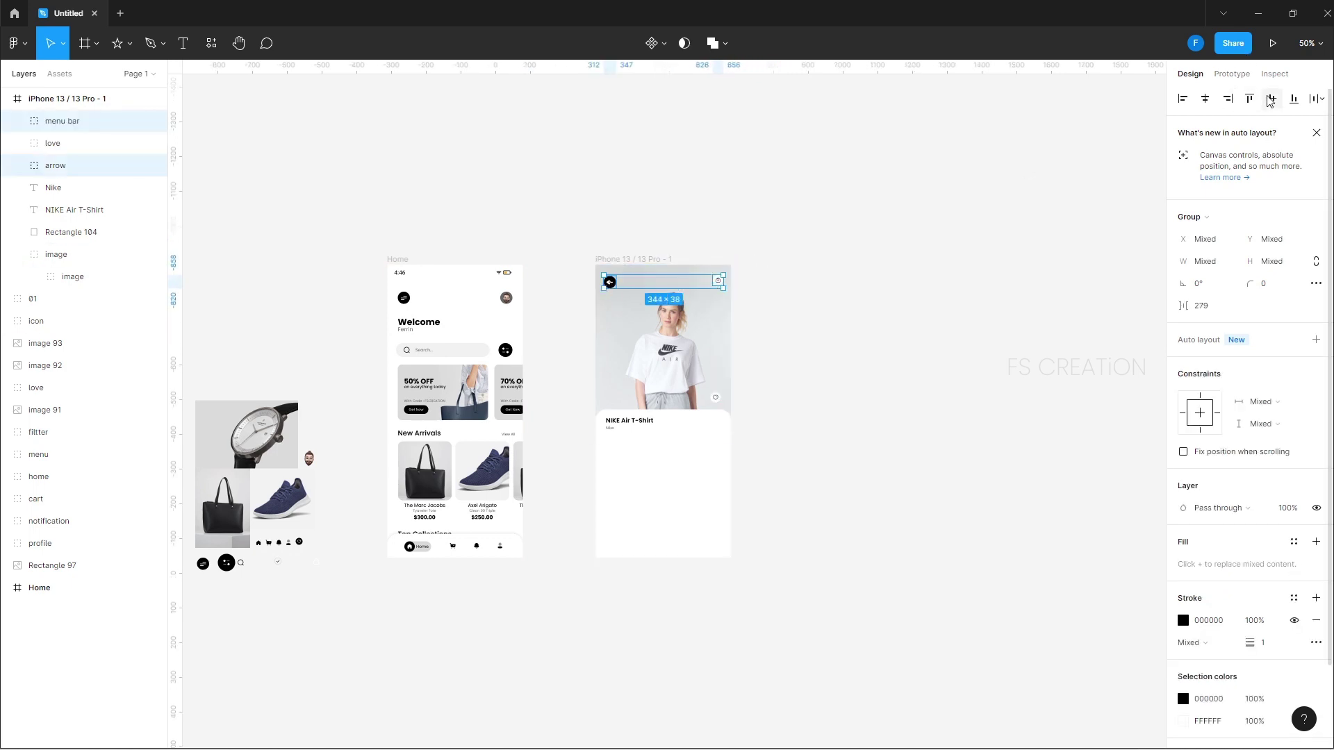
pyautogui.click(768, 334)
pyautogui.hotkey('shift', '0')
pyautogui.click(768, 159)
pyautogui.keyDown('shift'); pyautogui.click(764, 391); pyautogui.keyUp('shift')
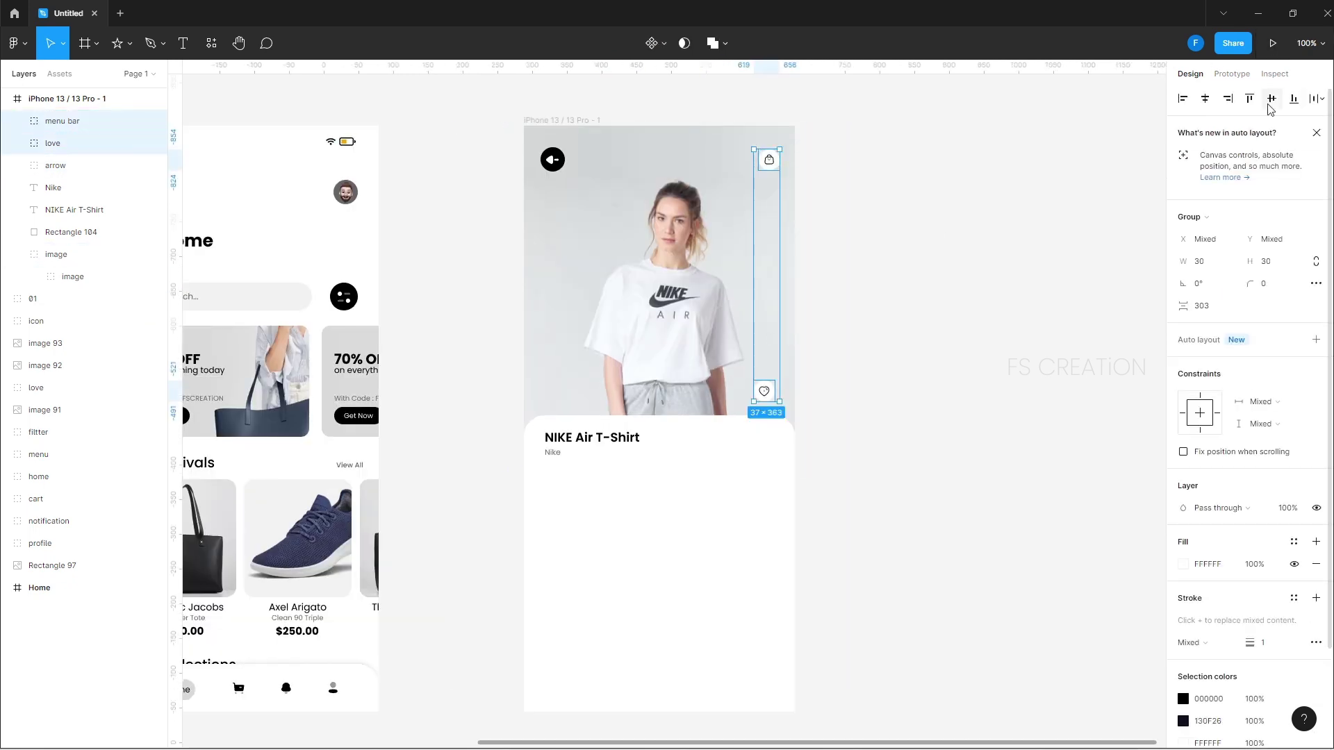
pyautogui.click(1204, 98)
pyautogui.click(890, 270)
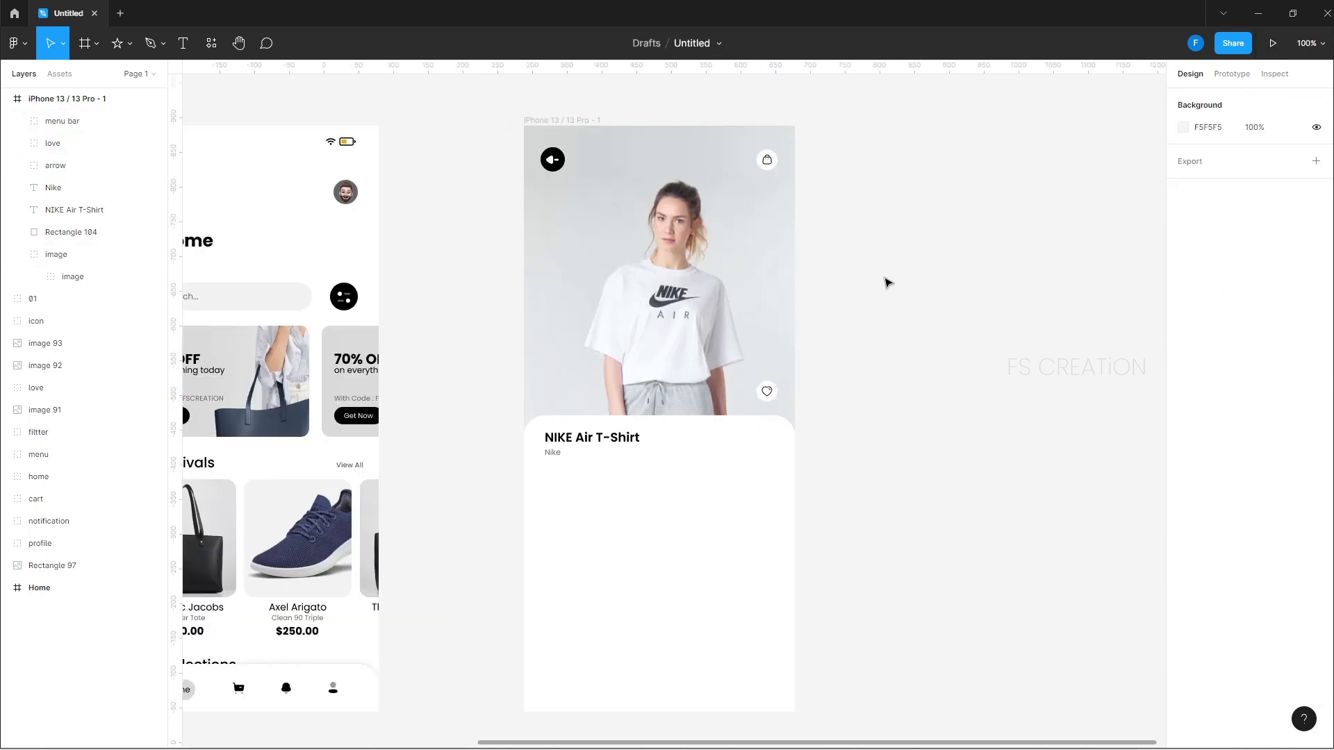
# Draw a small rectangle about 94 × 24 on the white panel, to the right of the product title
pyautogui.scroll(-1, 881, 378)
pyautogui.press('r')
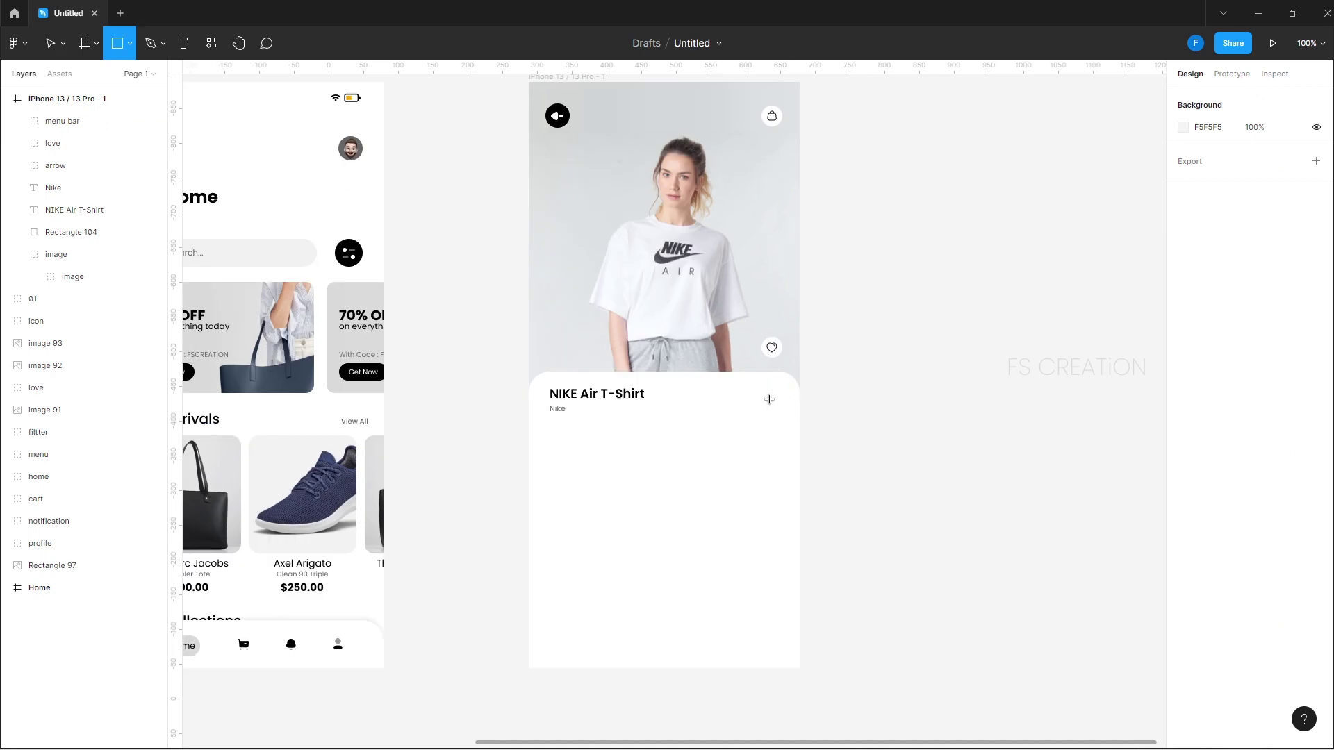
pyautogui.moveTo(717, 394)
pyautogui.mouseDown()
pyautogui.moveTo(783, 445)
pyautogui.moveTo(782, 411)
pyautogui.mouseUp()
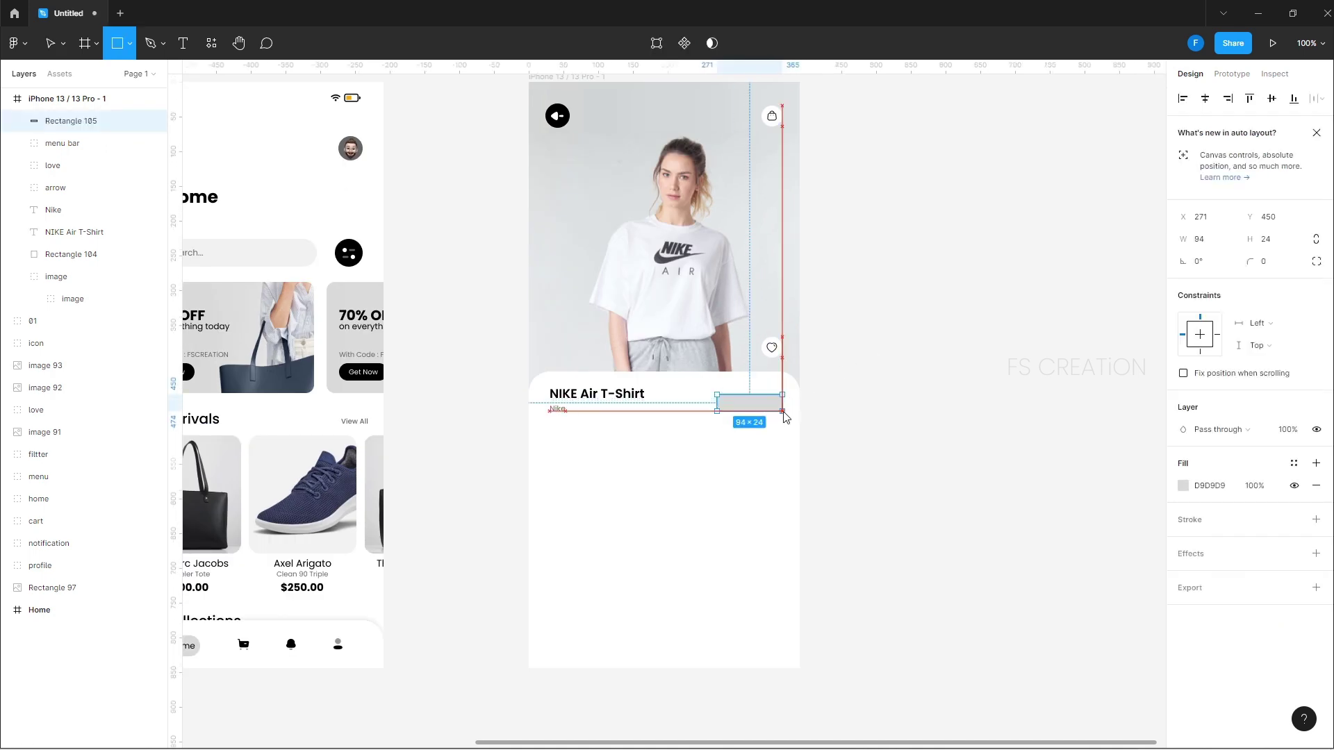
# Set the small rectangle's width to 70 and height to 30
pyautogui.click(1215, 239)
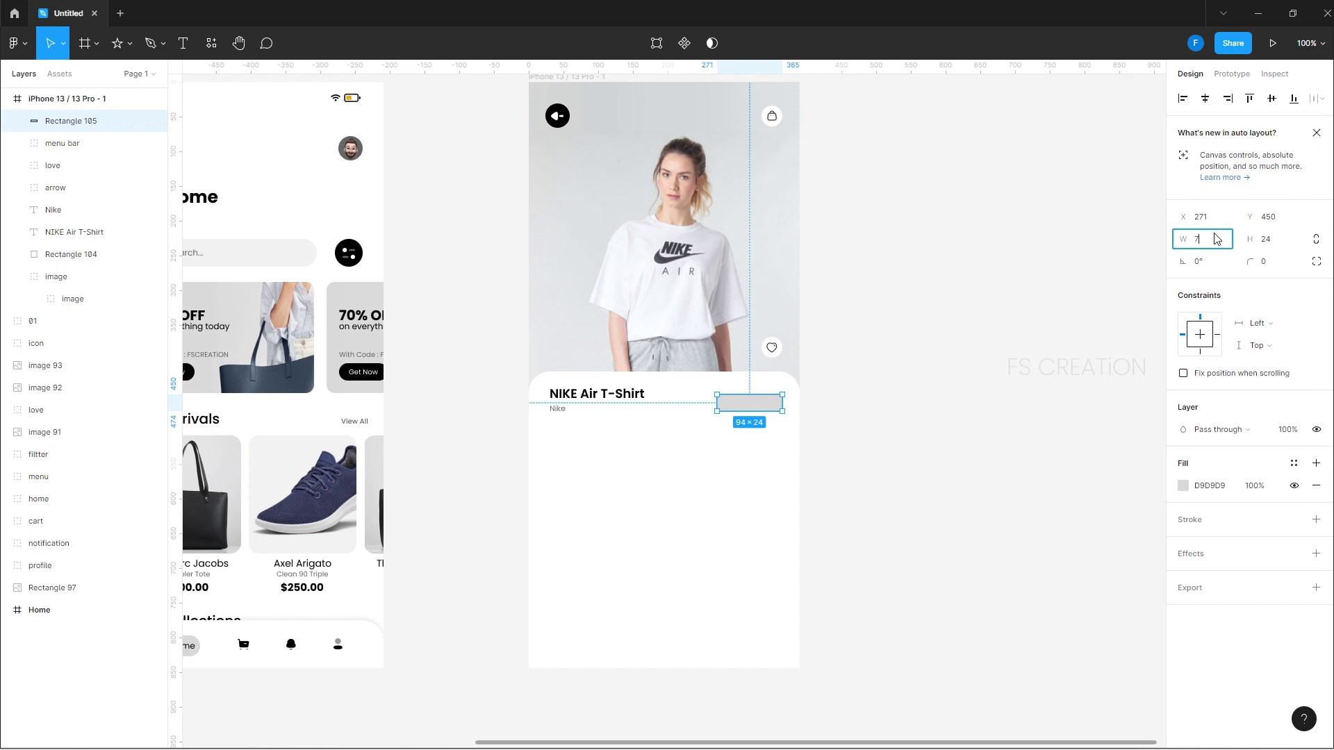
pyautogui.write('70')
pyautogui.click(1286, 247)
pyautogui.write('30')
pyautogui.press('Return')
pyautogui.click(838, 445)
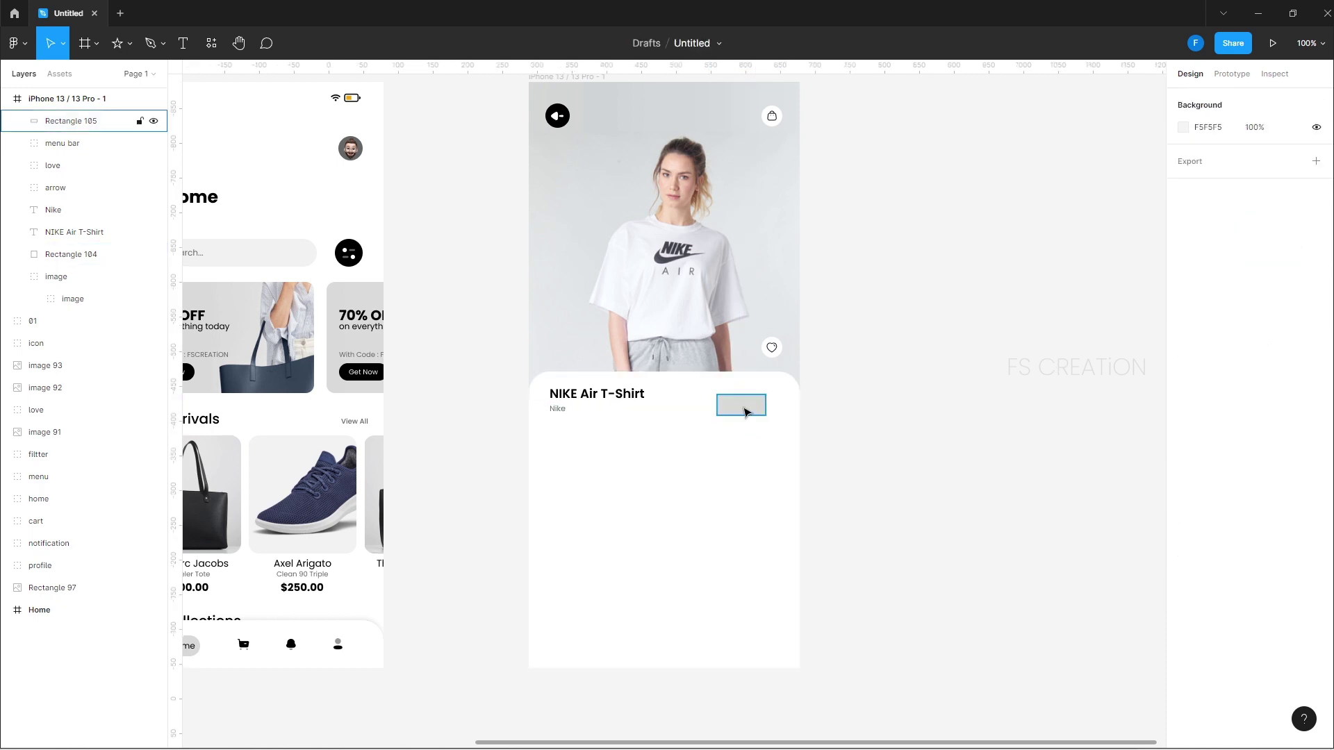
# Round the small rectangle's corners with a radius of 30 to make a pill shape
pyautogui.click(742, 405)
pyautogui.click(1272, 267)
pyautogui.write('15')
pyautogui.press('Return')
pyautogui.click(978, 398)
# Move the grey pill so its right edge lines up with the heart icon, beside the product title
pyautogui.hotkey('ctrl', '=')
pyautogui.click(801, 398)
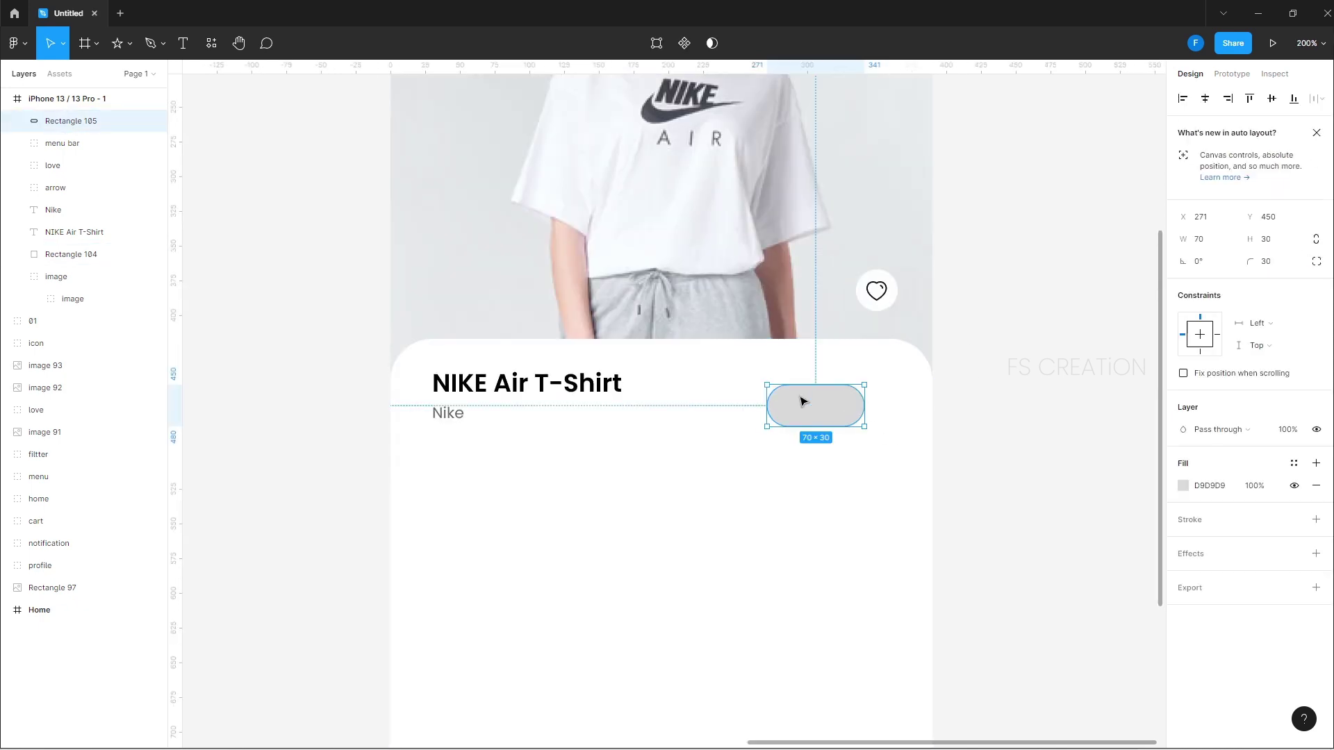
pyautogui.moveTo(826, 402); pyautogui.dragTo(844, 397)
pyautogui.click(983, 375)
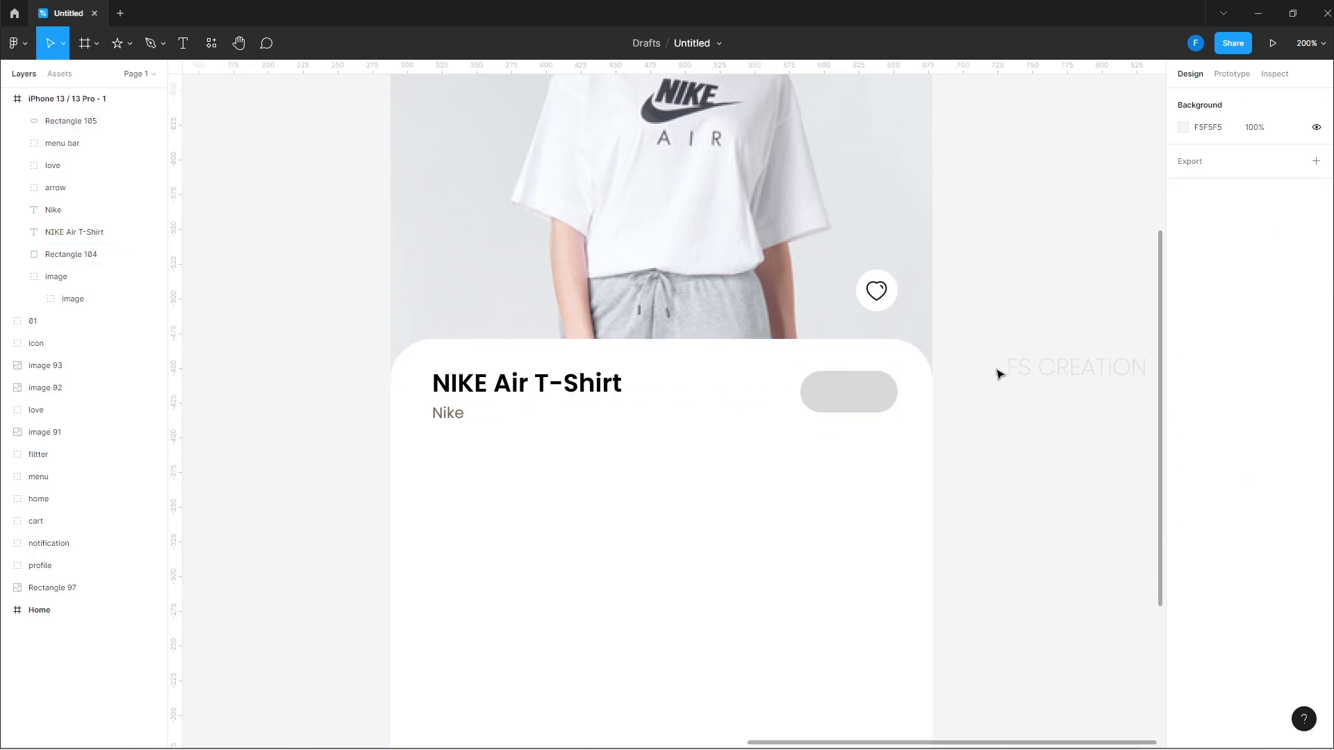
# Add a "-" text and place it at the left end of the grey pill, centred vertically
pyautogui.press('t')
pyautogui.click(832, 399)
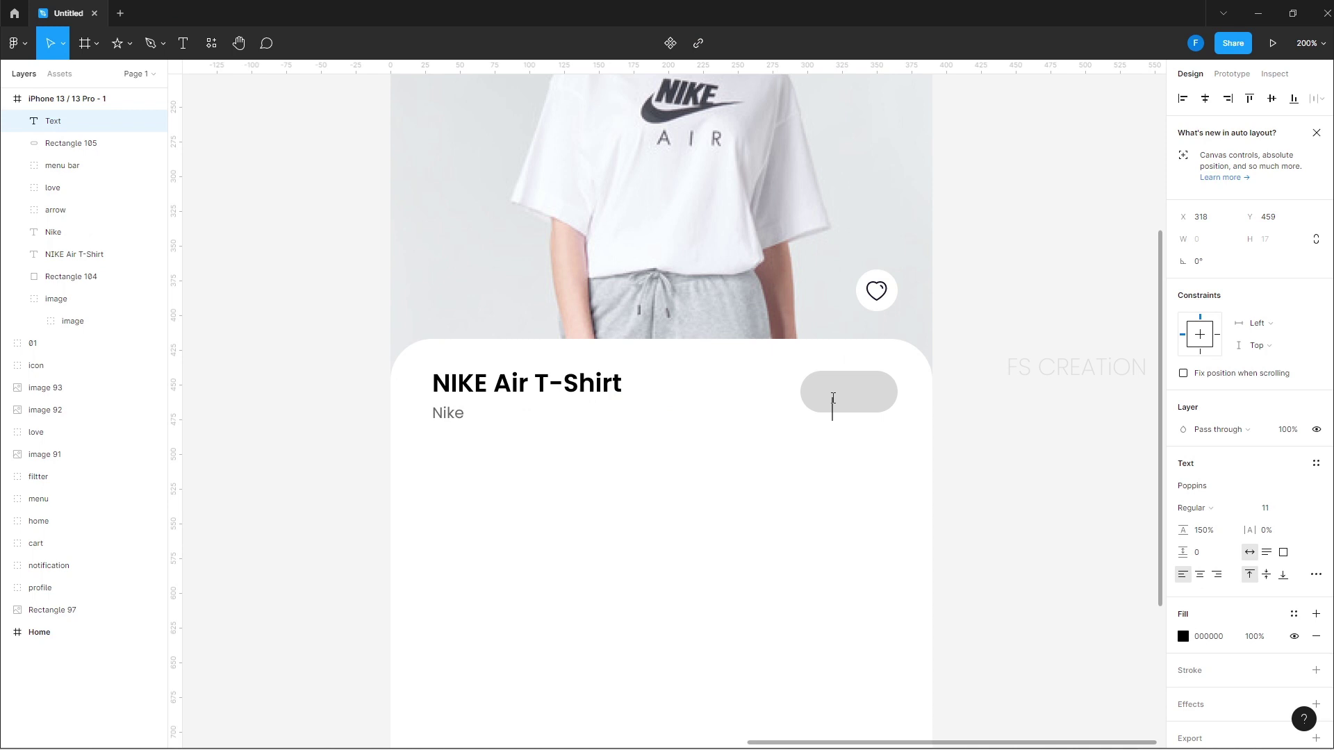
pyautogui.write('-')
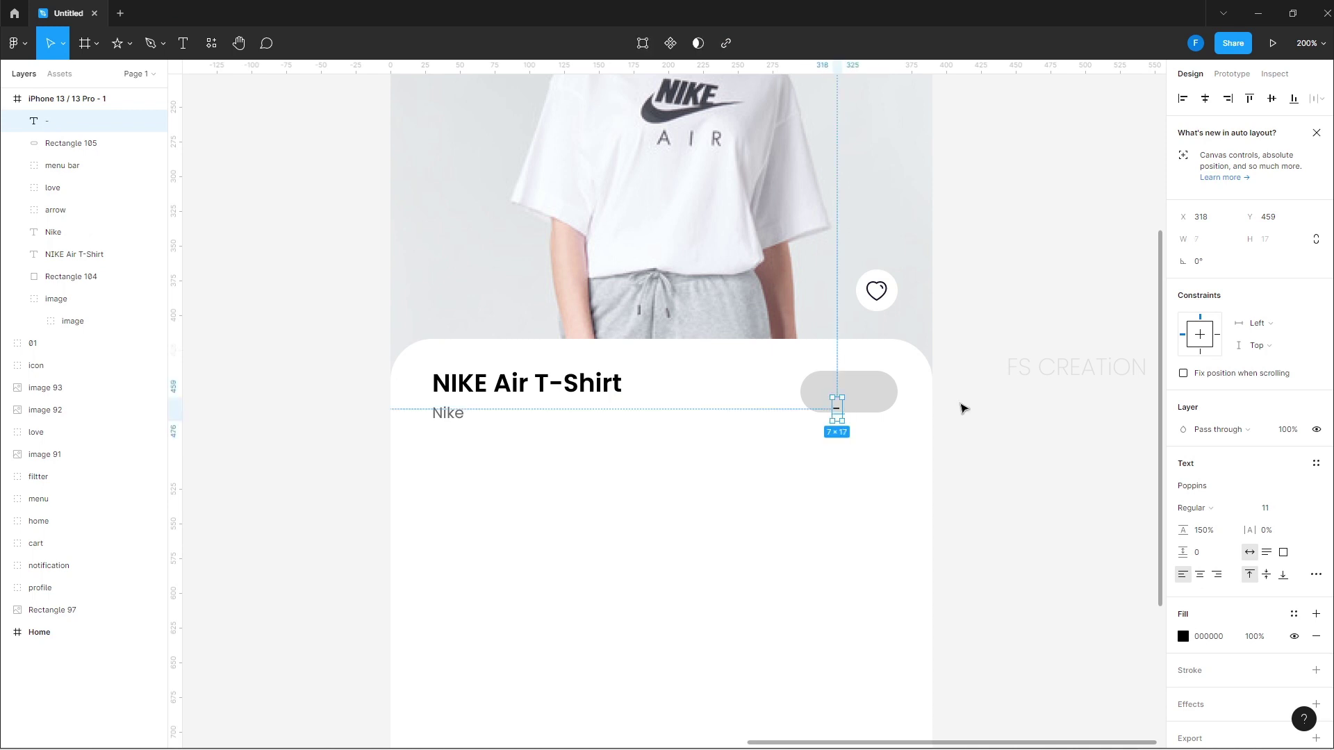
pyautogui.hotkey('ctrl', '=')
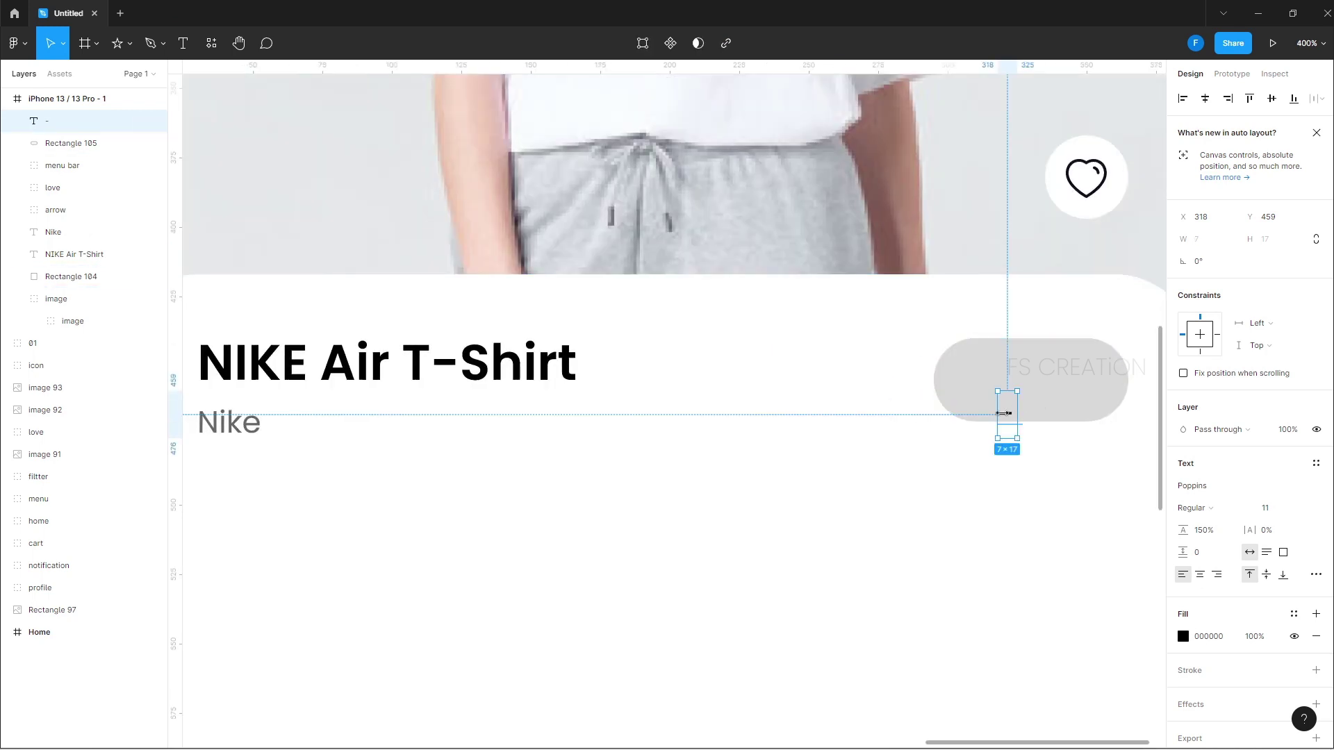
pyautogui.moveTo(1008, 416); pyautogui.dragTo(971, 386)
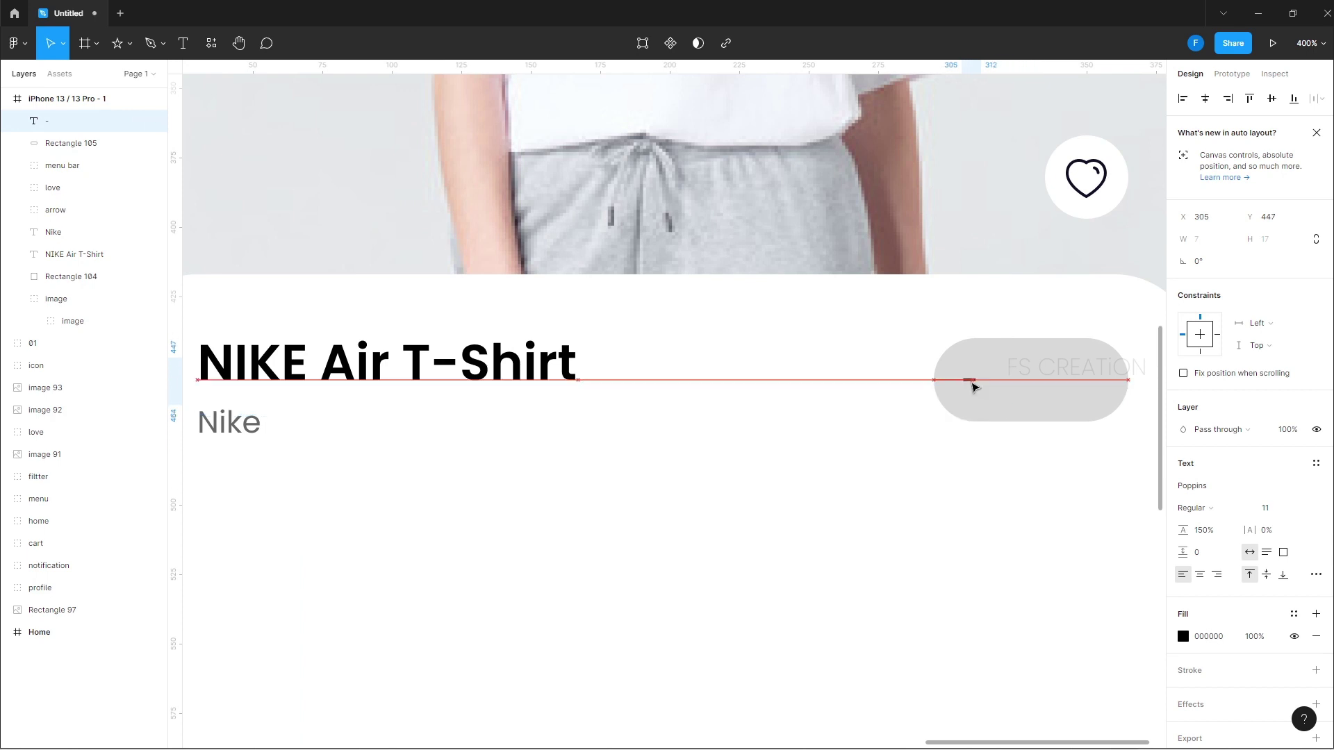
# Duplicate the minus sign to the right end of the pill and change the copy to "+"
pyautogui.hscroll(5, 971, 386)
pyautogui.moveTo(698, 383); pyautogui.dragTo(818, 382)
pyautogui.doubleClick(818, 380)
pyautogui.write('+')
pyautogui.press('Escape')
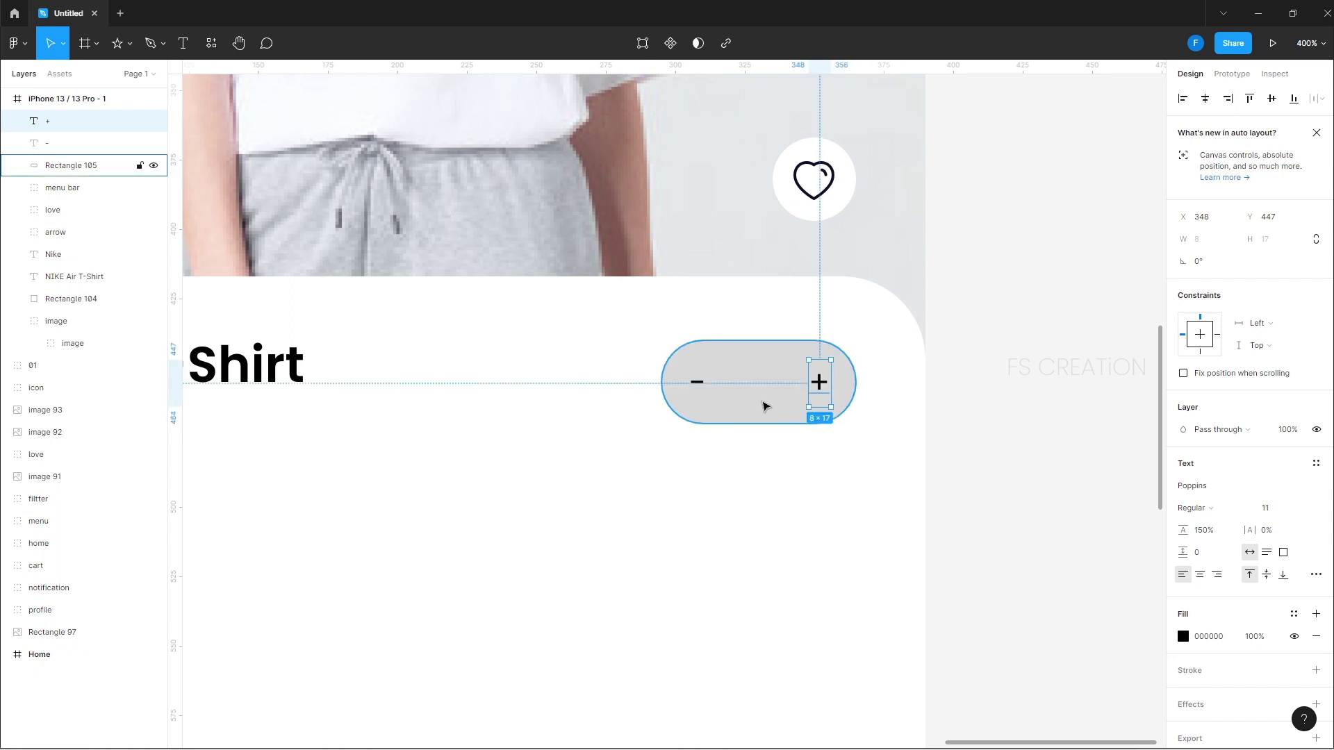
# Duplicate the plus sign into the middle of the pill and change the copy to "1"
pyautogui.moveTo(819, 384); pyautogui.dragTo(758, 389)
pyautogui.doubleClick(757, 387)
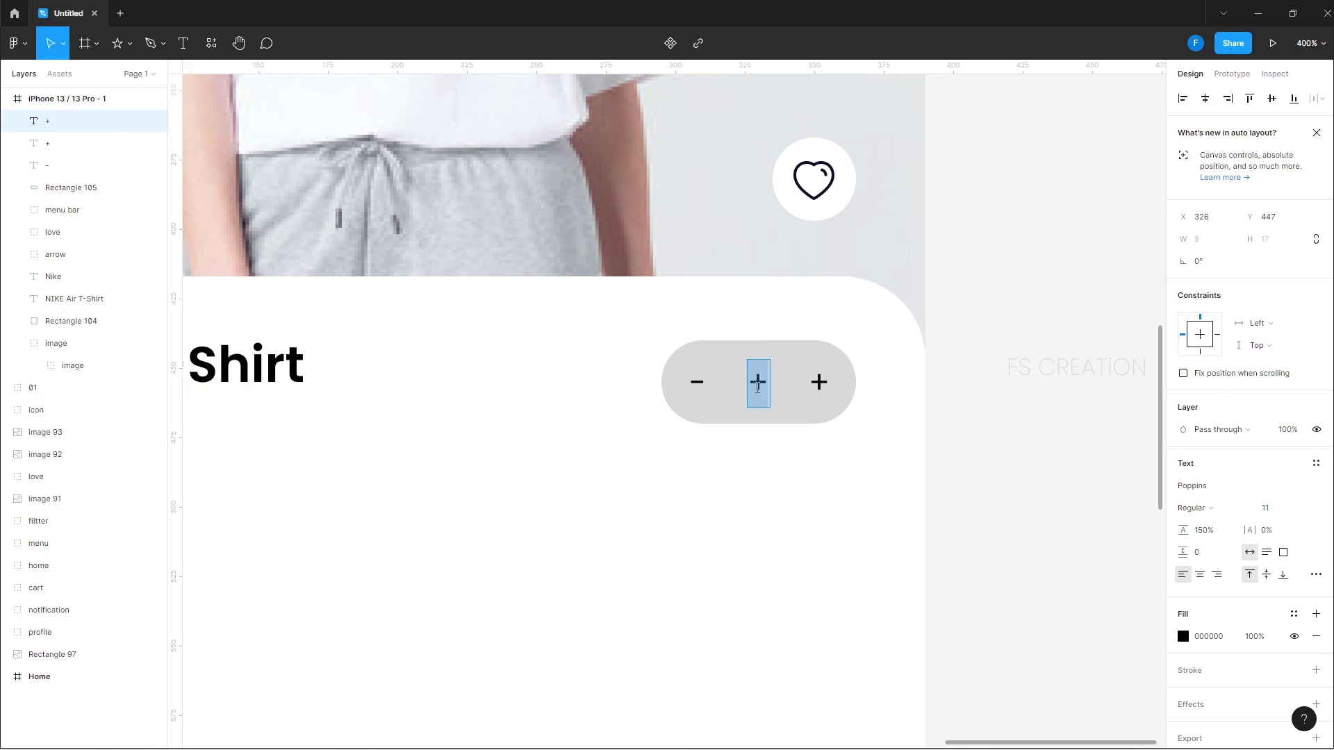
pyautogui.write('1')
pyautogui.press('Escape')
pyautogui.moveTo(753, 383); pyautogui.dragTo(762, 389)
pyautogui.click(1048, 375)
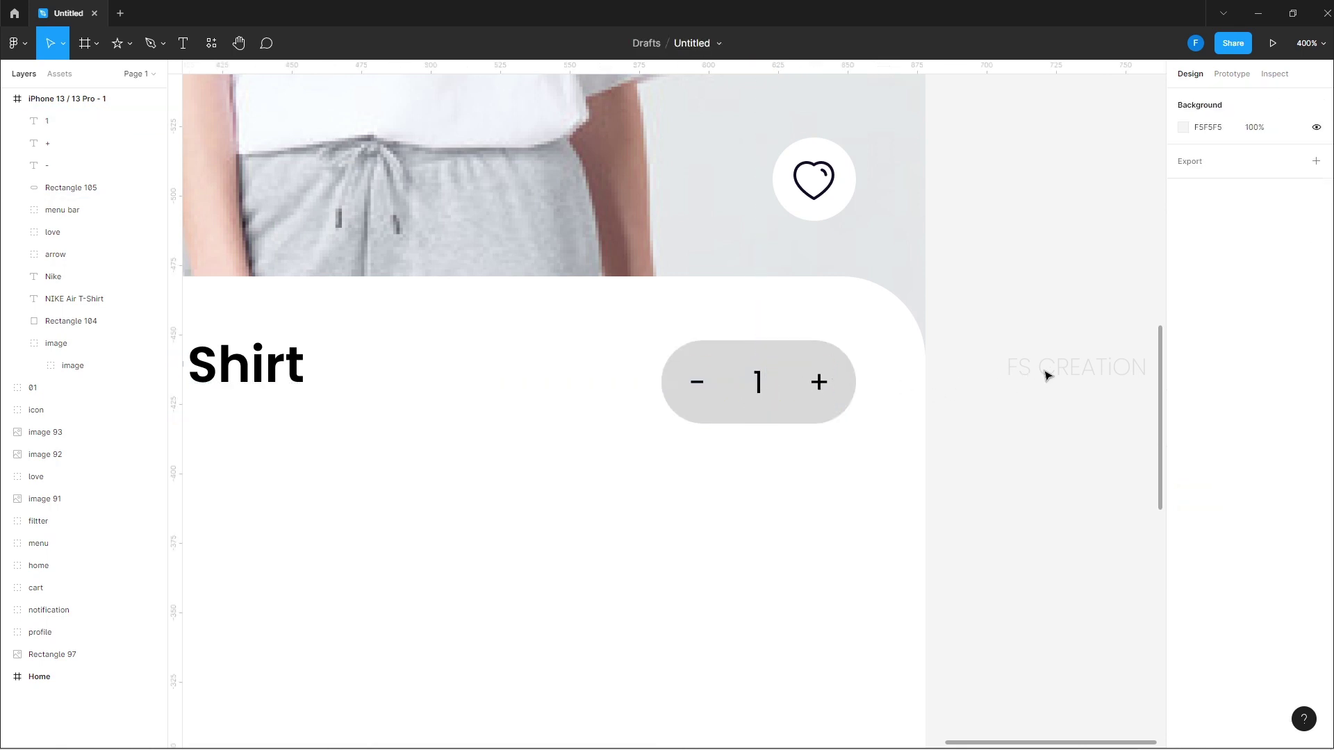
# Change the quantity pill's fill to the light grey F4F4F4
pyautogui.hotkey('shift', '0')
pyautogui.moveTo(873, 375); pyautogui.dragTo(958, 432)
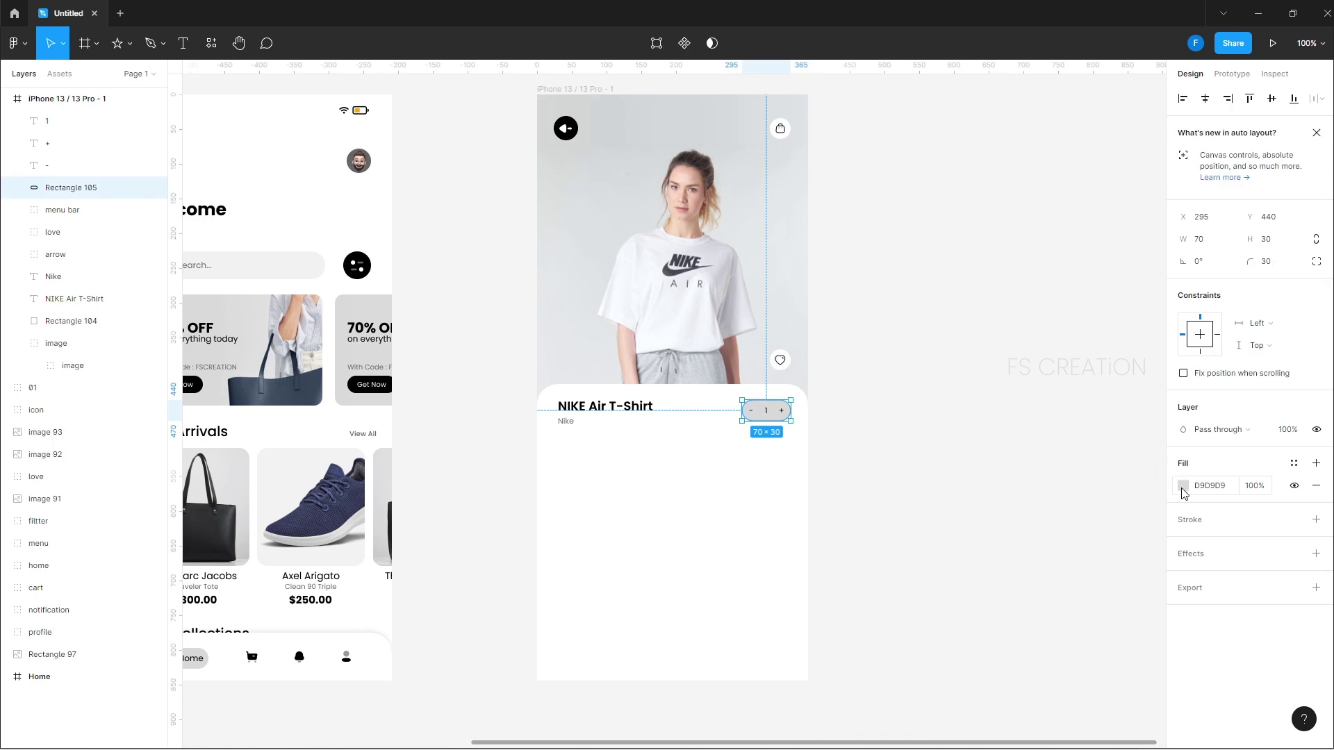
pyautogui.click(1183, 486)
pyautogui.moveTo(1000, 425); pyautogui.dragTo(994, 418)
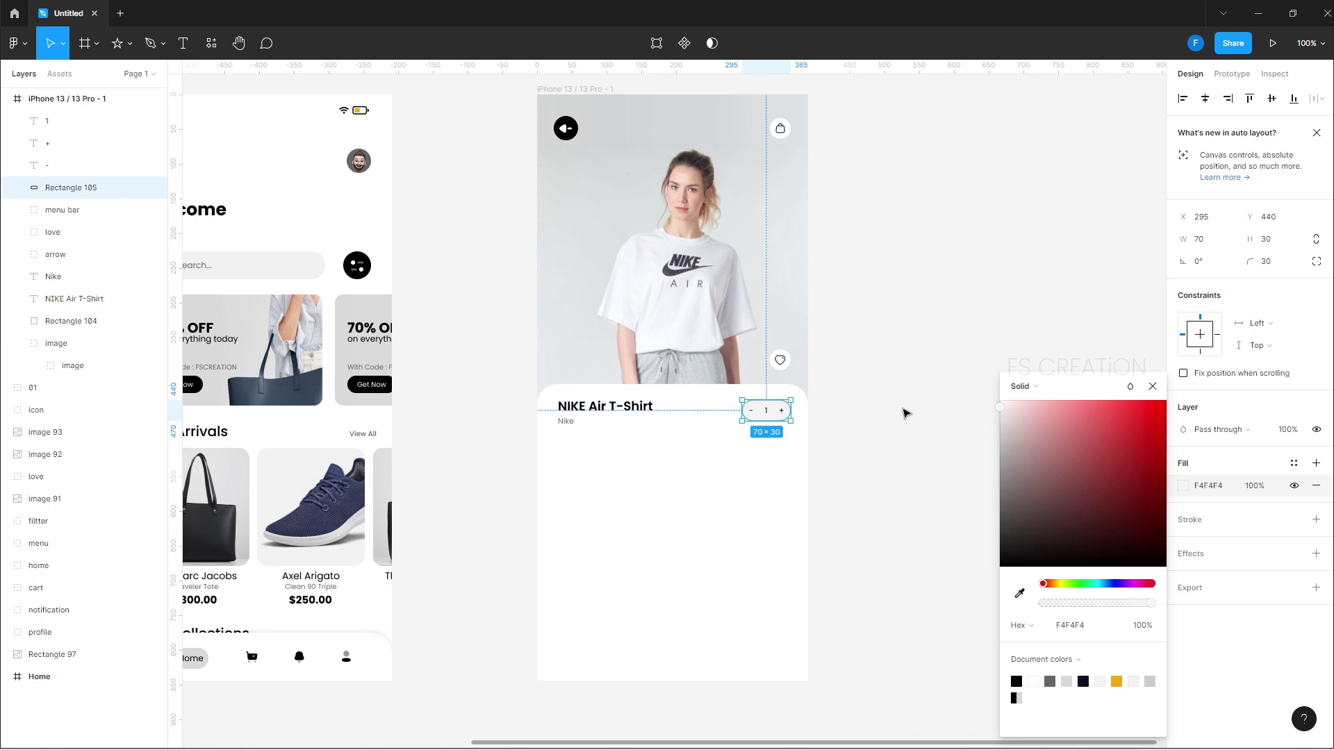
pyautogui.click(938, 348)
# Add the text "Available in stok" on the white panel and set its weight to SemiBold
pyautogui.hscroll(-2, 927, 356)
pyautogui.scroll(-1, 928, 355)
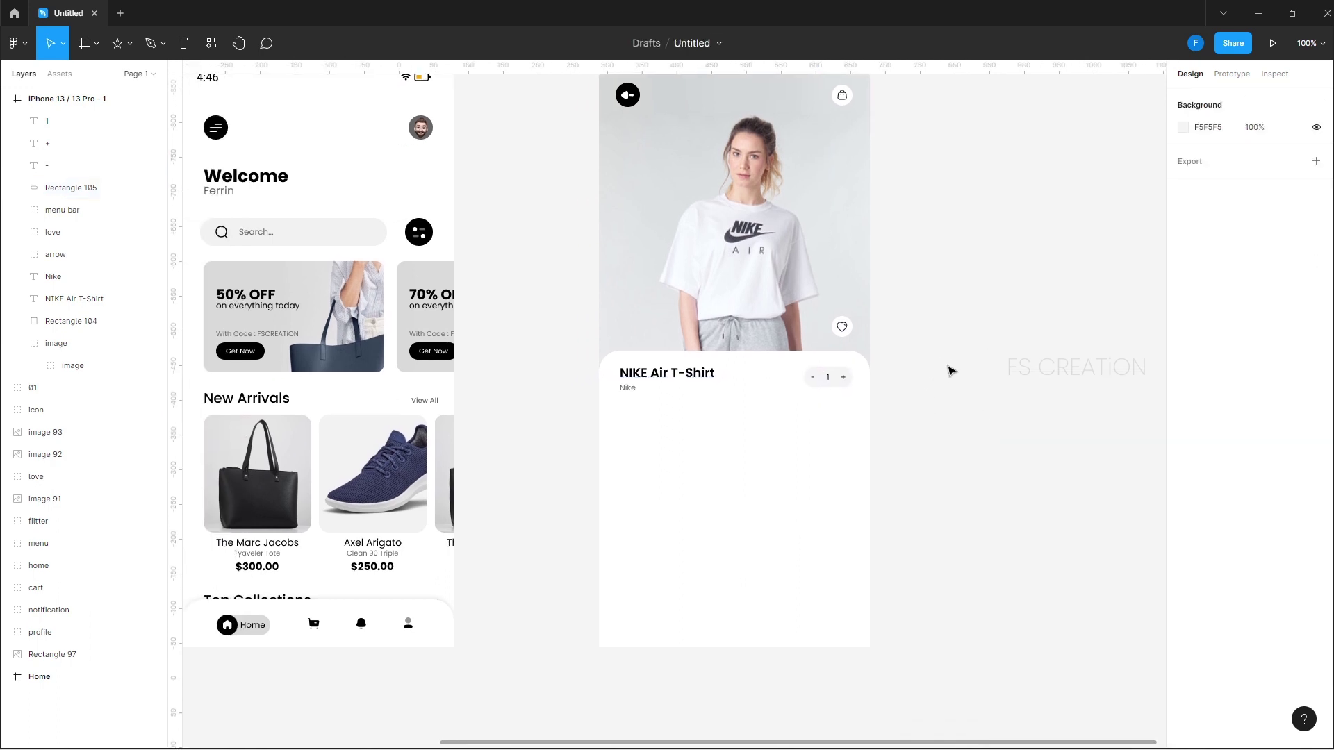
pyautogui.press('t')
pyautogui.click(758, 424)
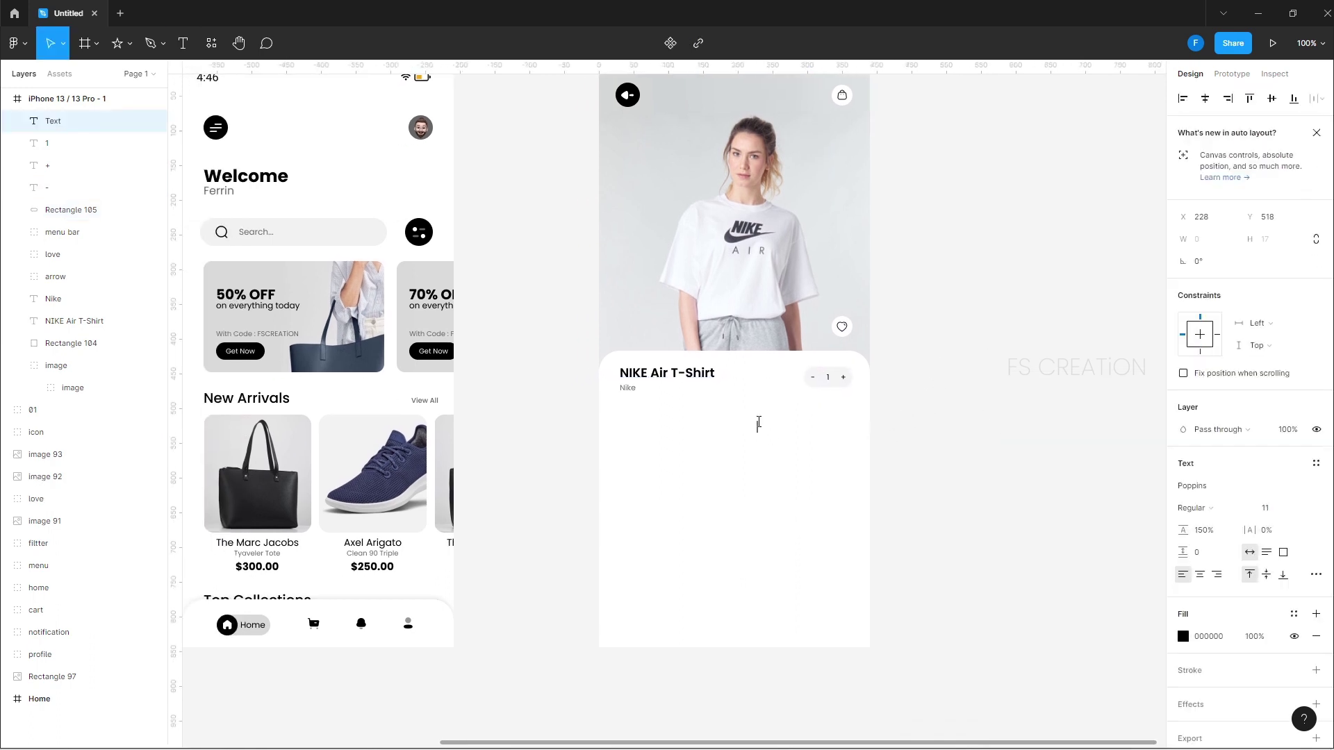
pyautogui.write('Available')
pyautogui.hotkey('ctrl', 'a')
pyautogui.click(1202, 507)
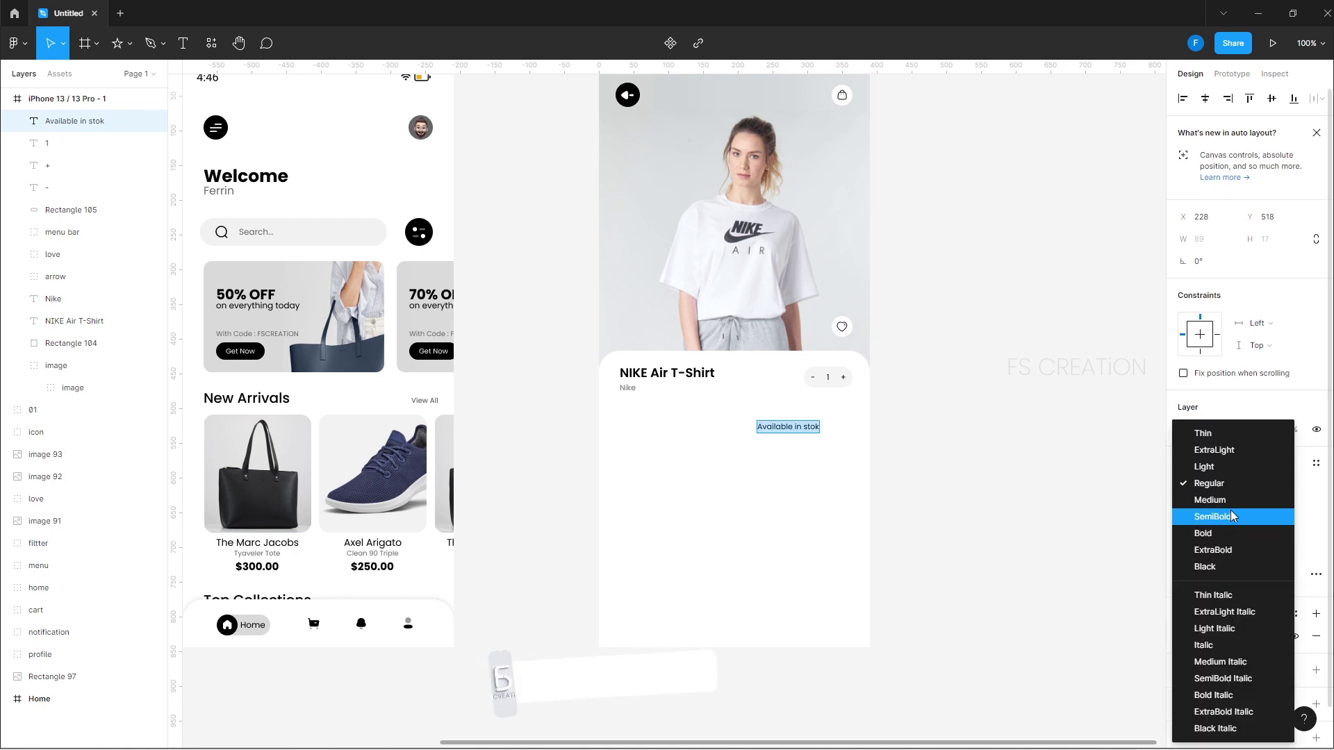
pyautogui.click(1231, 514)
pyautogui.press('Escape')
# Move "Available in stok" directly below the quantity pill, with their right edges aligned
pyautogui.hotkey('ctrl', '+')
pyautogui.moveTo(906, 432); pyautogui.dragTo(877, 415)
pyautogui.click(1050, 406)
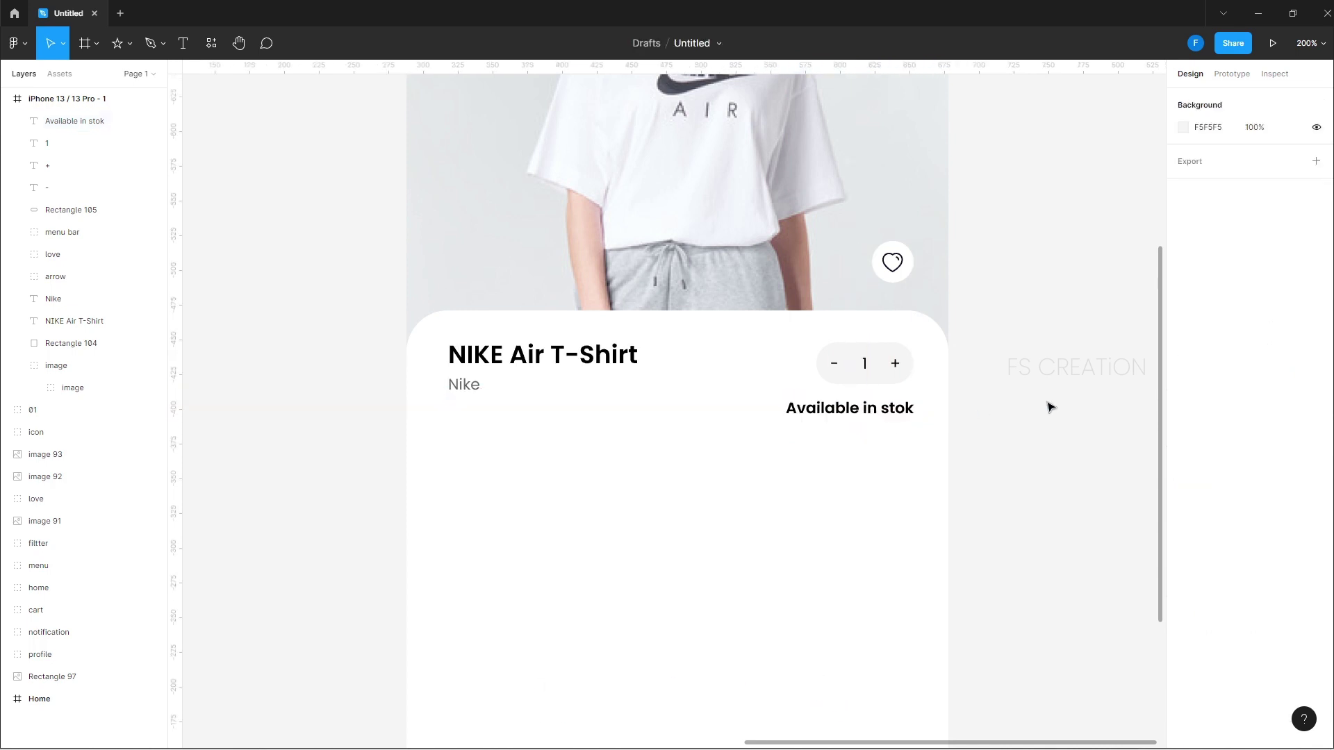
# Draw a star about 11 × 11 below the "Nike" brand text
pyautogui.hotkey('shift', '0')
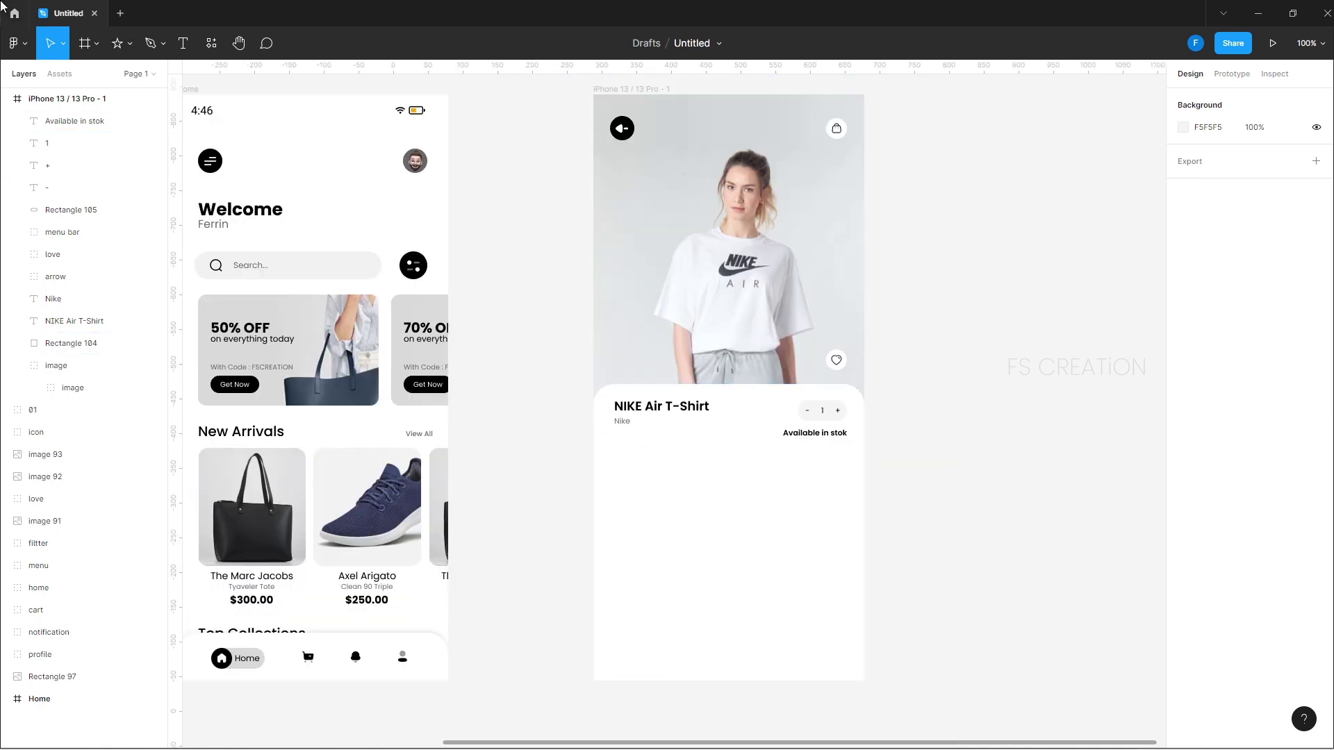
pyautogui.click(117, 44)
pyautogui.click(130, 44)
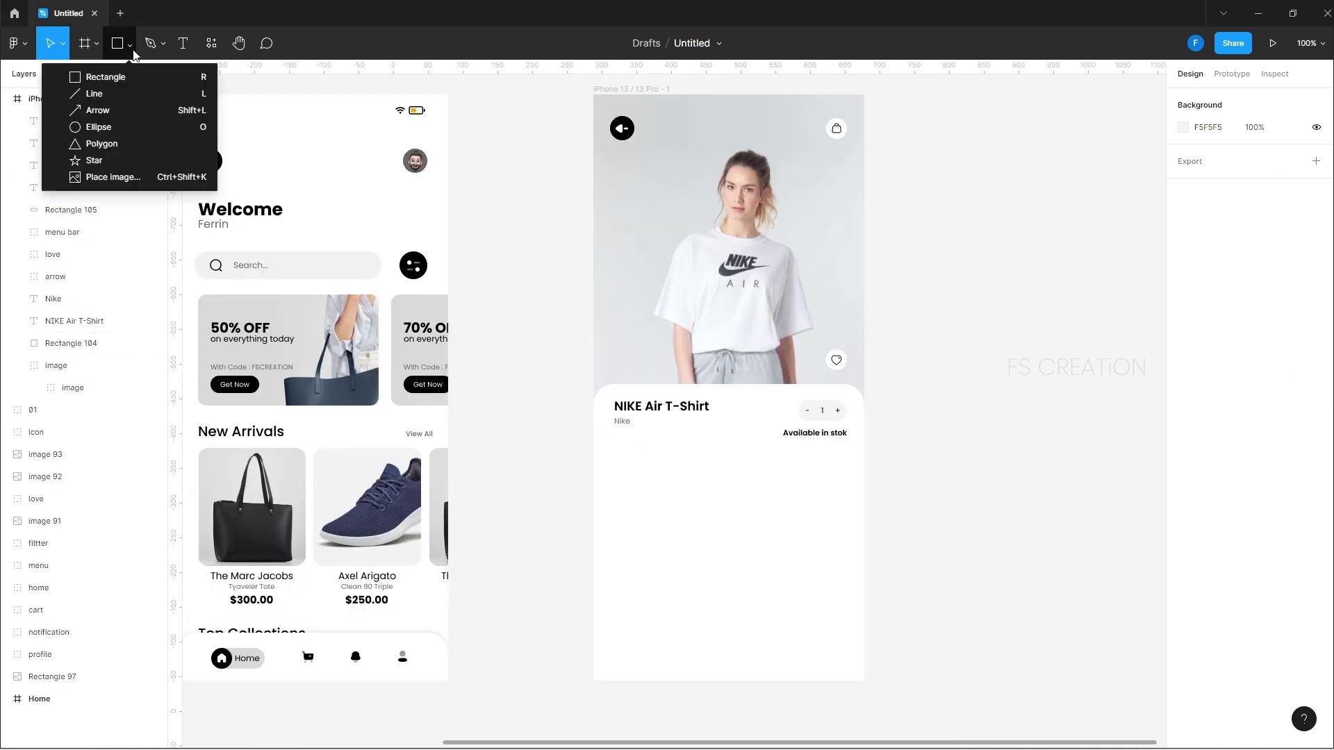
pyautogui.click(120, 163)
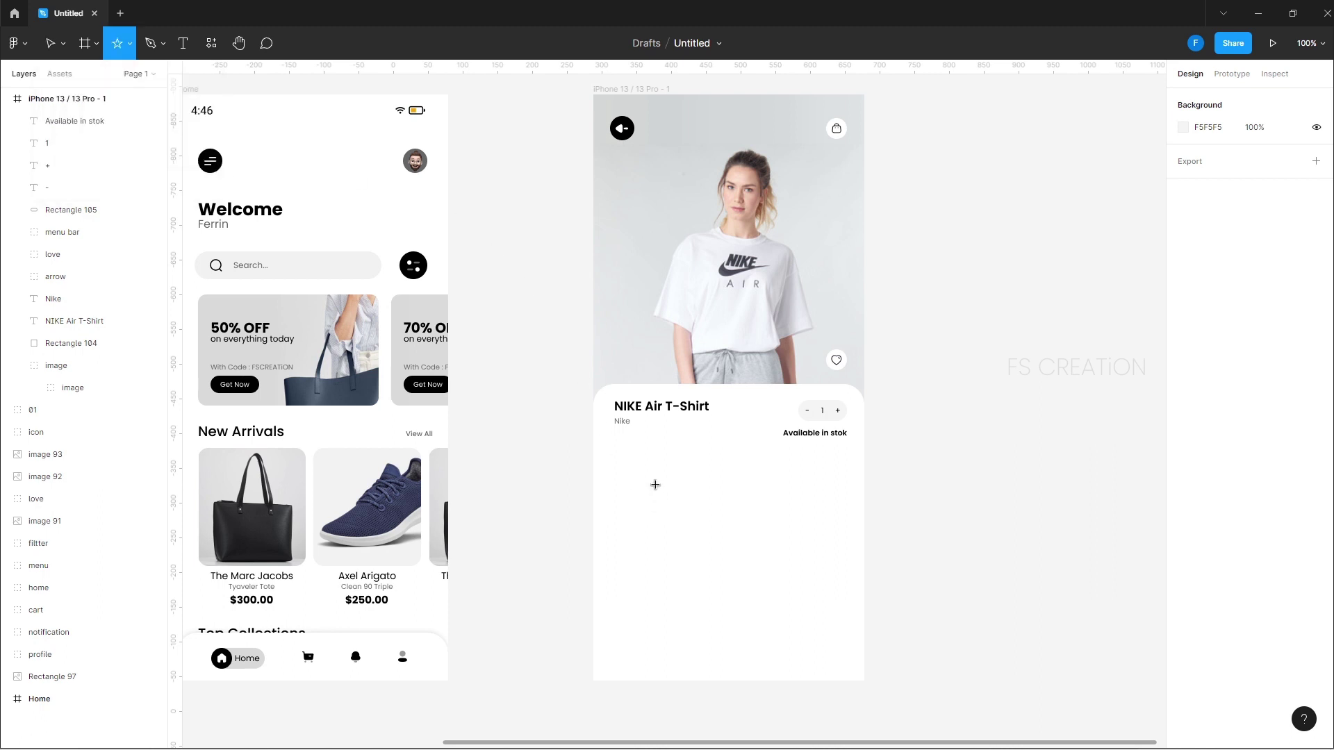
pyautogui.scroll(5, 655, 484)
pyautogui.scroll(-1, 646, 480)
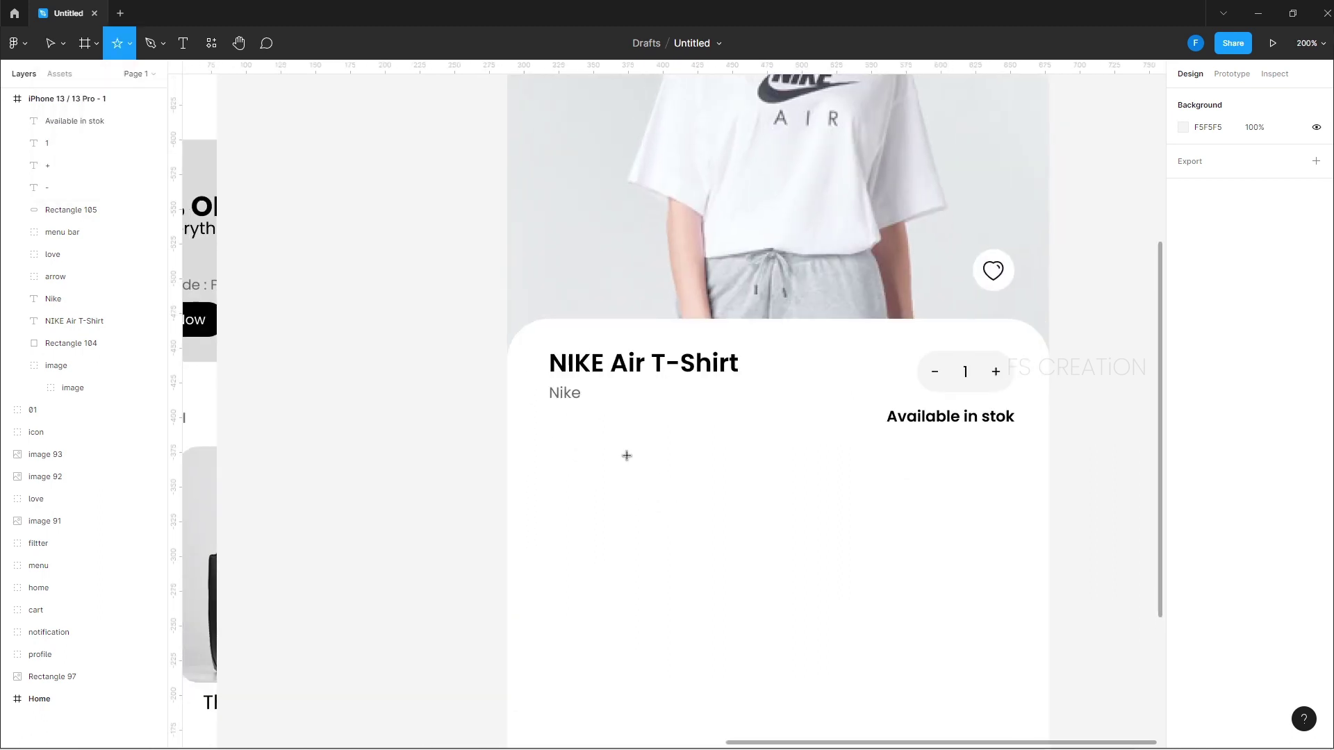
pyautogui.moveTo(559, 417); pyautogui.dragTo(574, 432)
pyautogui.click(470, 450)
# Fill the star with the golden document colour F3A80C and set its corner radius to 1
pyautogui.click(566, 424)
pyautogui.click(1184, 507)
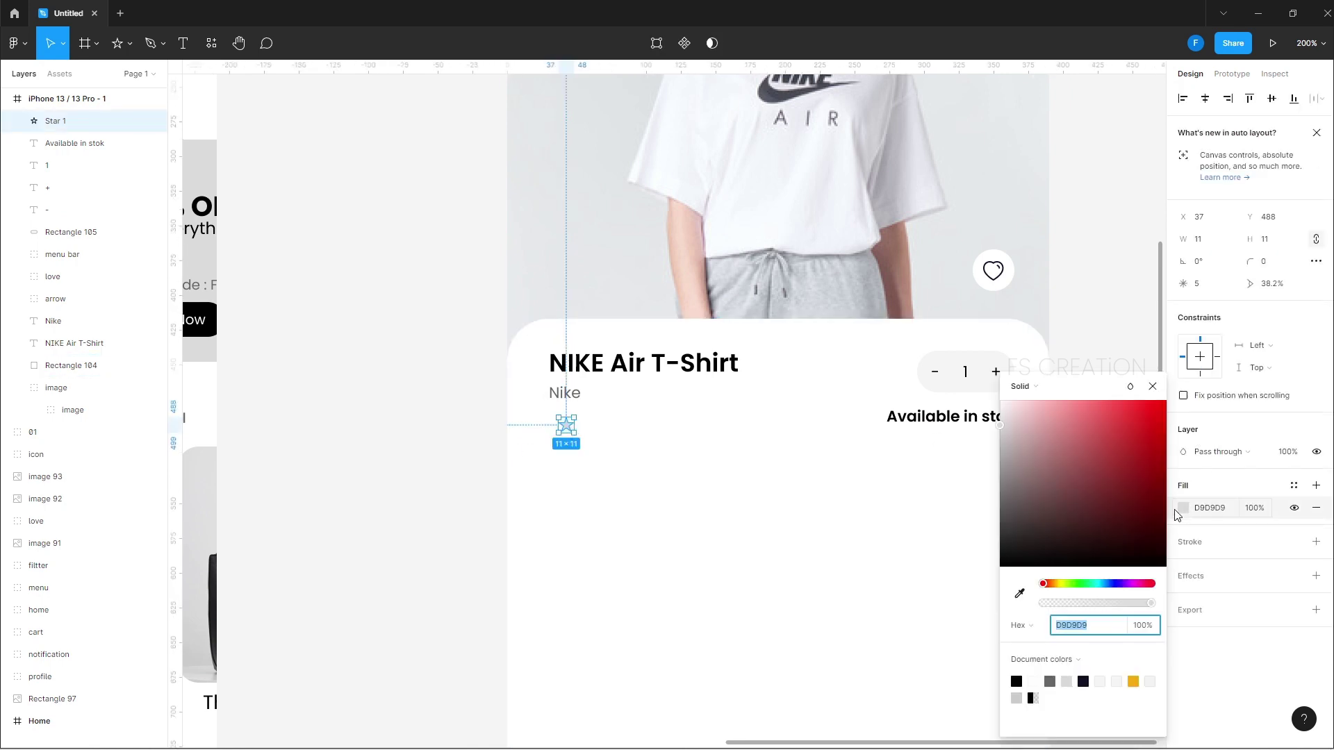
pyautogui.click(1133, 681)
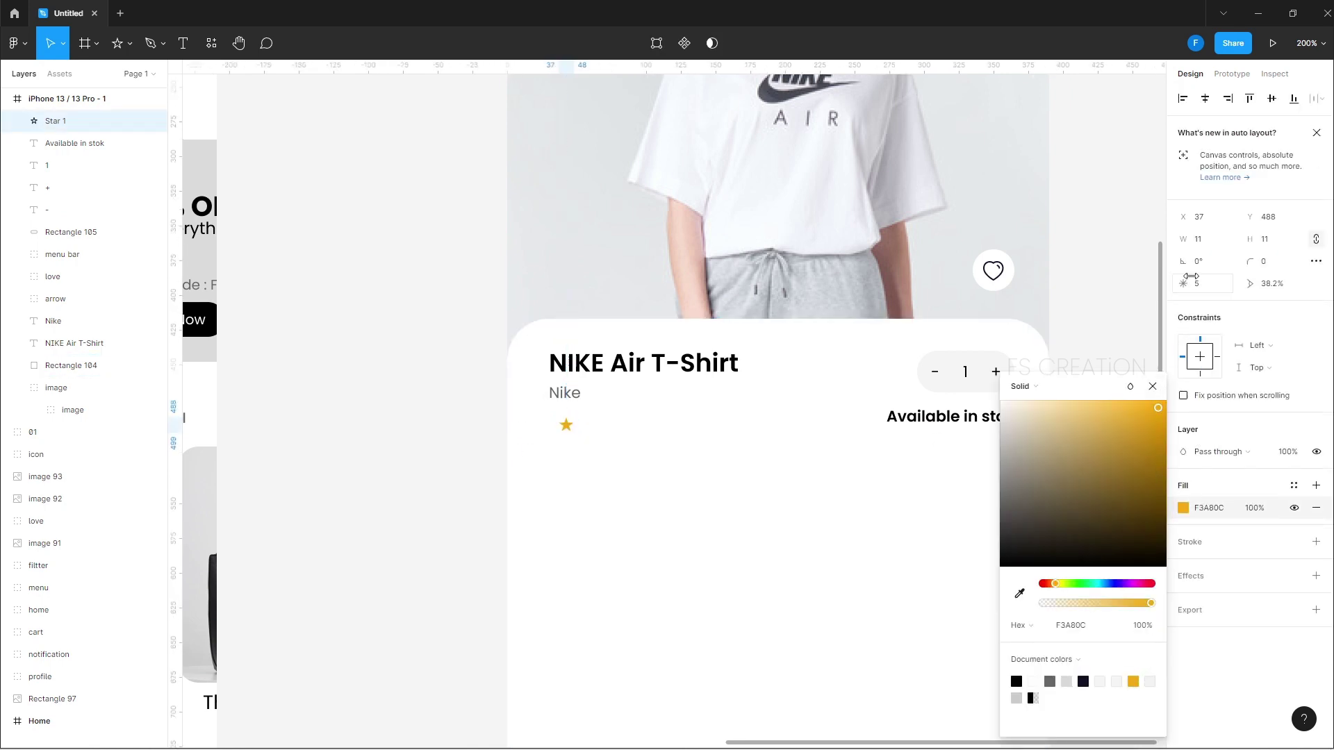
pyautogui.moveTo(1265, 274); pyautogui.dragTo(1268, 271)
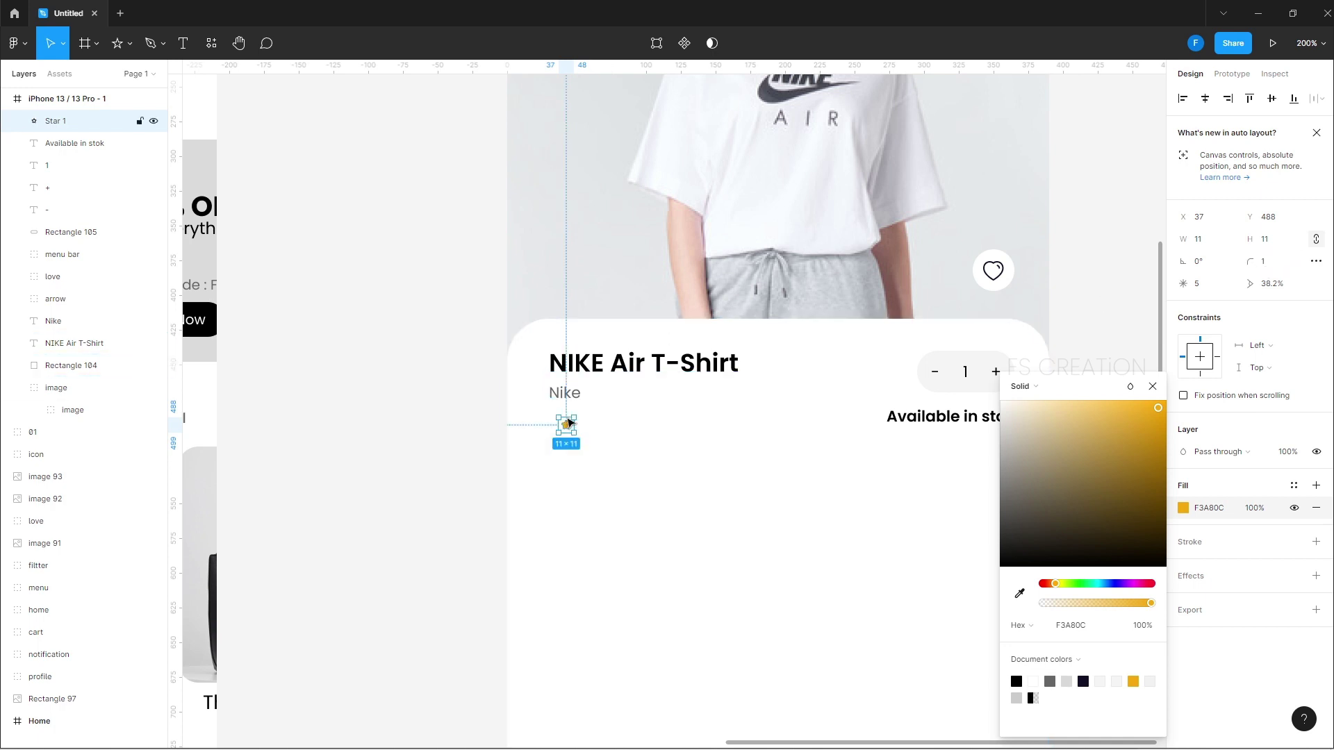
# Enlarge the star to 18 × 18 and set its corner radius to 0.5
pyautogui.hotkey('ctrl', '=')
pyautogui.hotkey('ctrl', '=')
pyautogui.moveTo(295, 457); pyautogui.dragTo(335, 418)
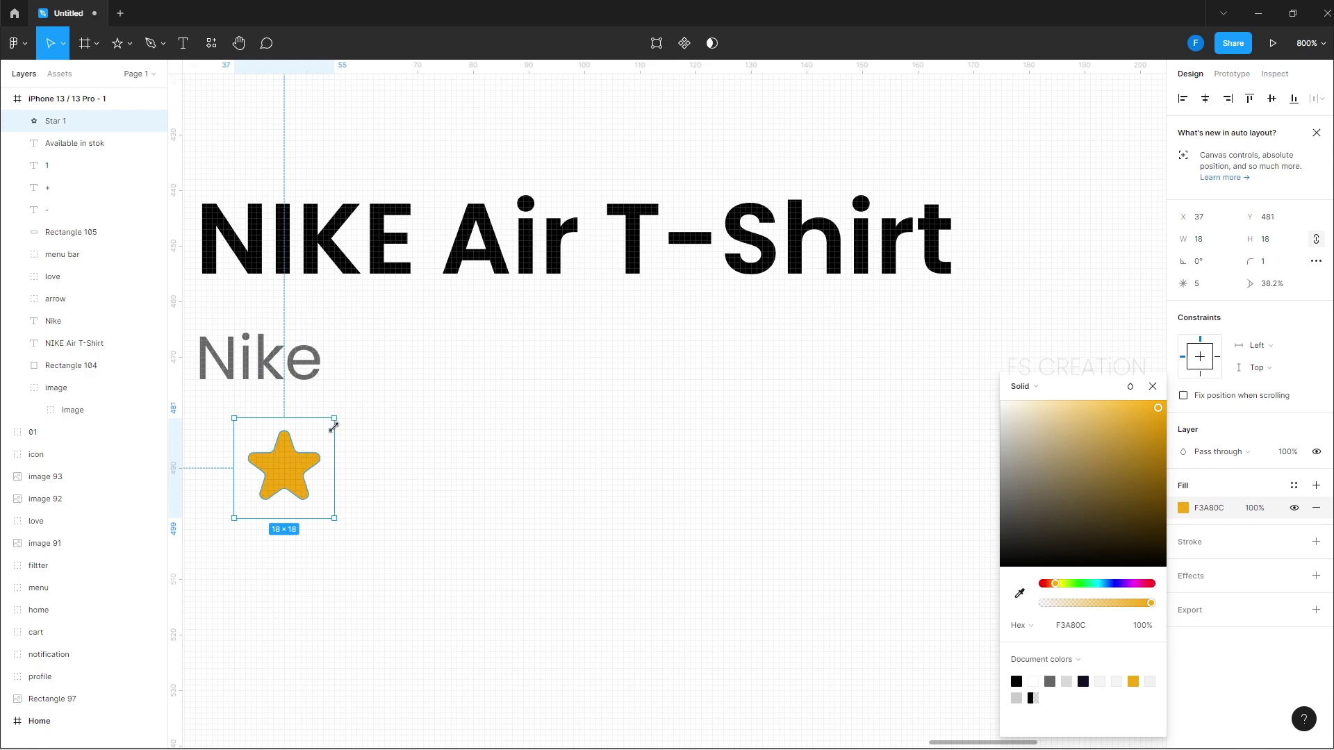
pyautogui.click(1280, 267)
pyautogui.write('1')
pyautogui.press('Return')
pyautogui.click(455, 478)
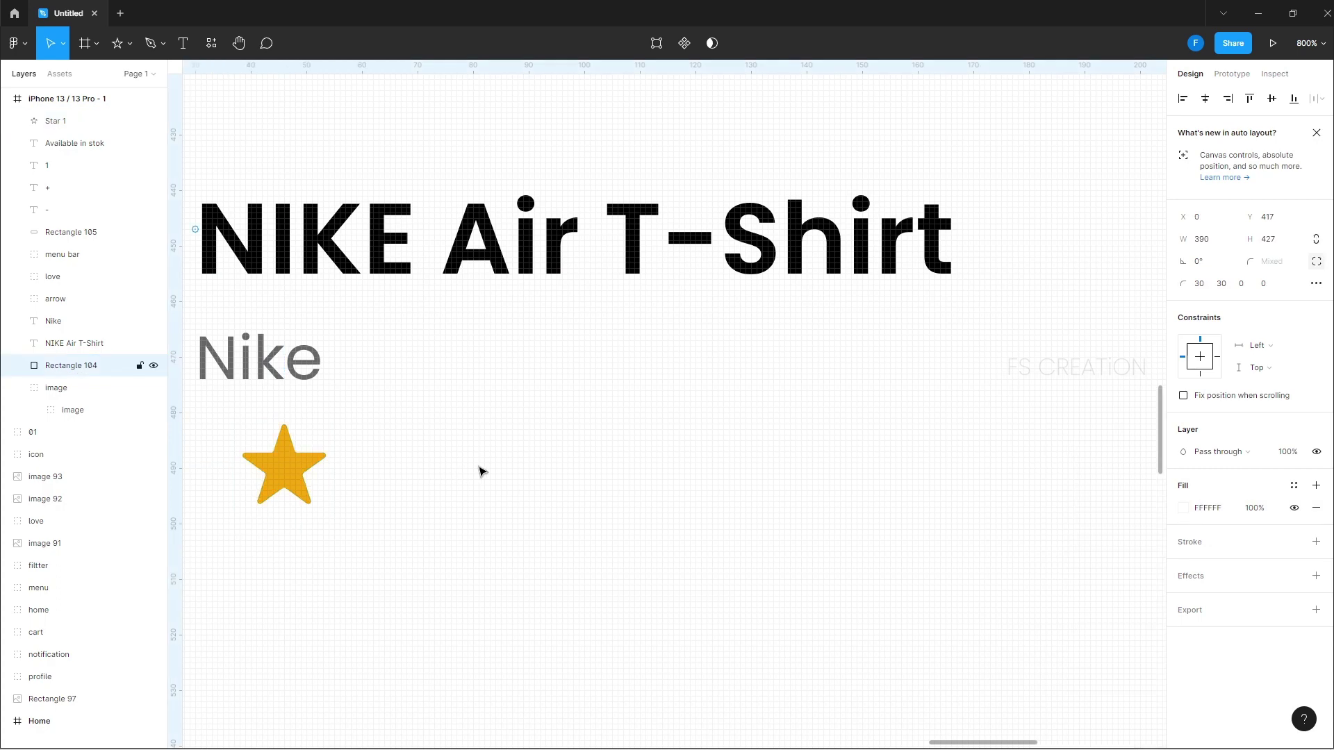
# Shift the star left so it lines up with the left edge of the "Nike" text above it
pyautogui.press('-')
pyautogui.press('Left')
pyautogui.press('Left')
pyautogui.press('Left')
pyautogui.press('Left')
pyautogui.press('Left')
pyautogui.press('Left')
pyautogui.press('Left')
pyautogui.click(457, 441)
pyautogui.hotkey('ctrl', 'z')
pyautogui.moveTo(481, 443); pyautogui.dragTo(464, 444)
pyautogui.press('Escape')
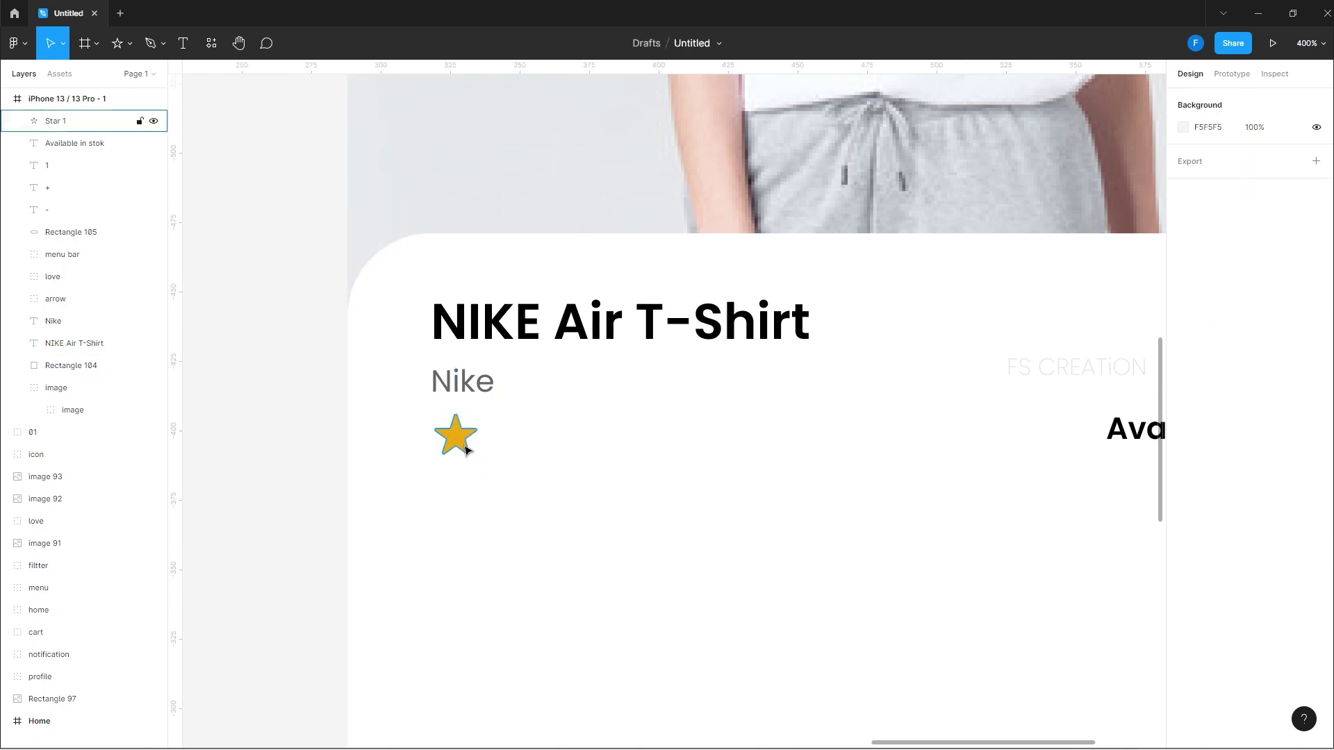
# Duplicate the star to the right to form an evenly spaced row of five stars
pyautogui.click(464, 451)
pyautogui.moveTo(459, 438); pyautogui.dragTo(675, 444)
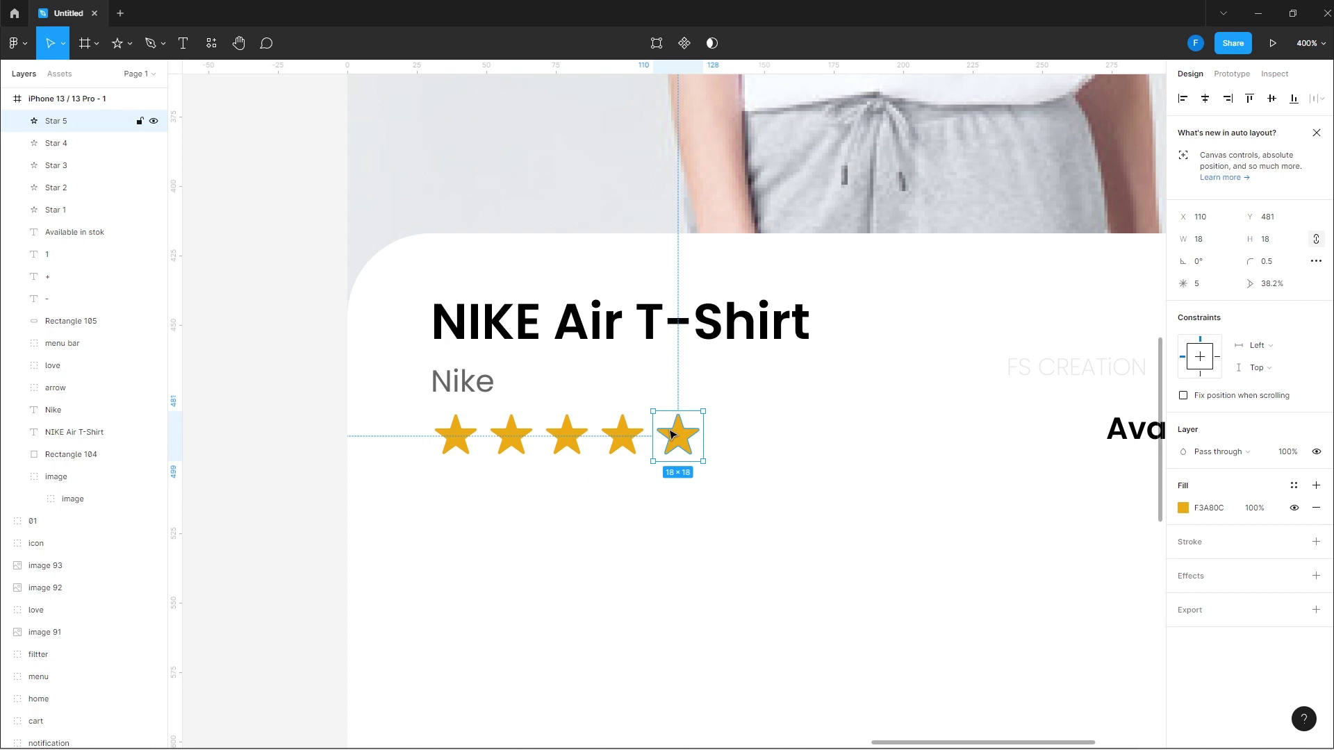
# Add the text "(320 Reviews)" to the right of the star row
pyautogui.press('t')
pyautogui.click(741, 435)
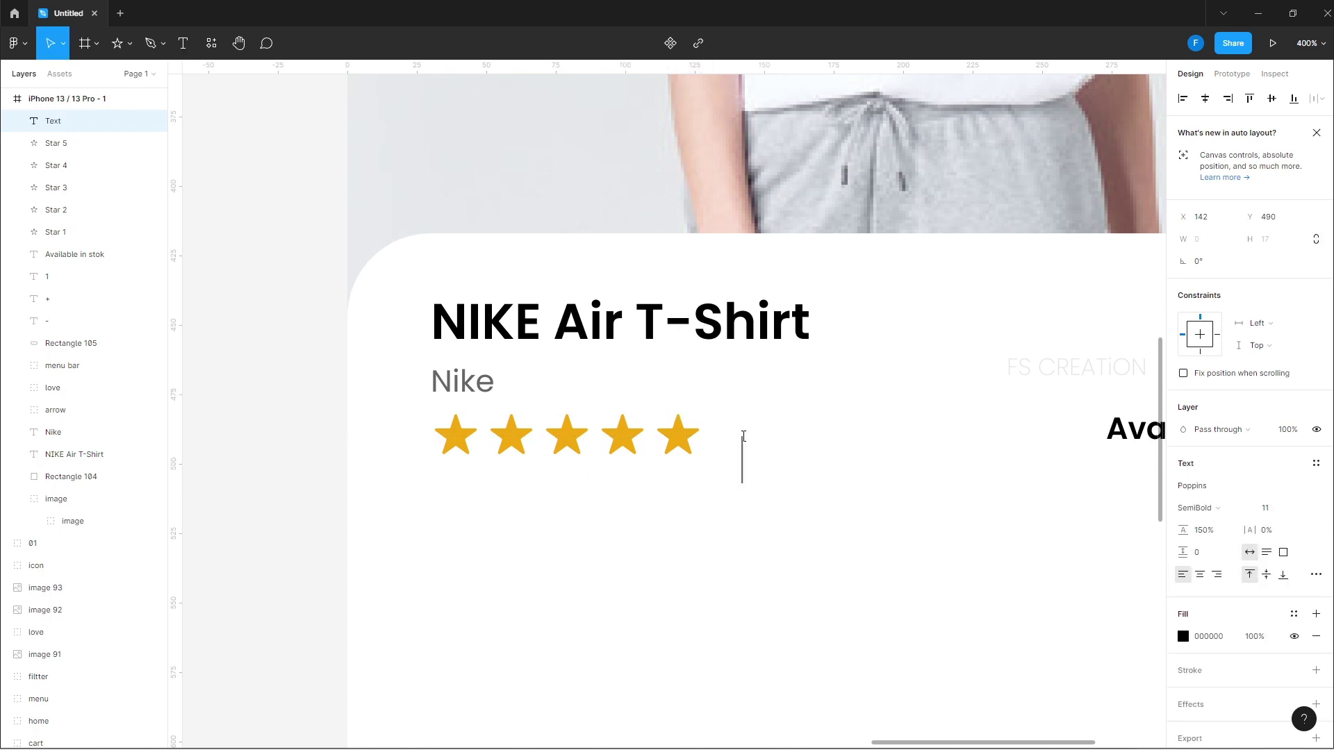
pyautogui.write('()')
pyautogui.press('Left')
pyautogui.write('32')
pyautogui.write('0 Review')
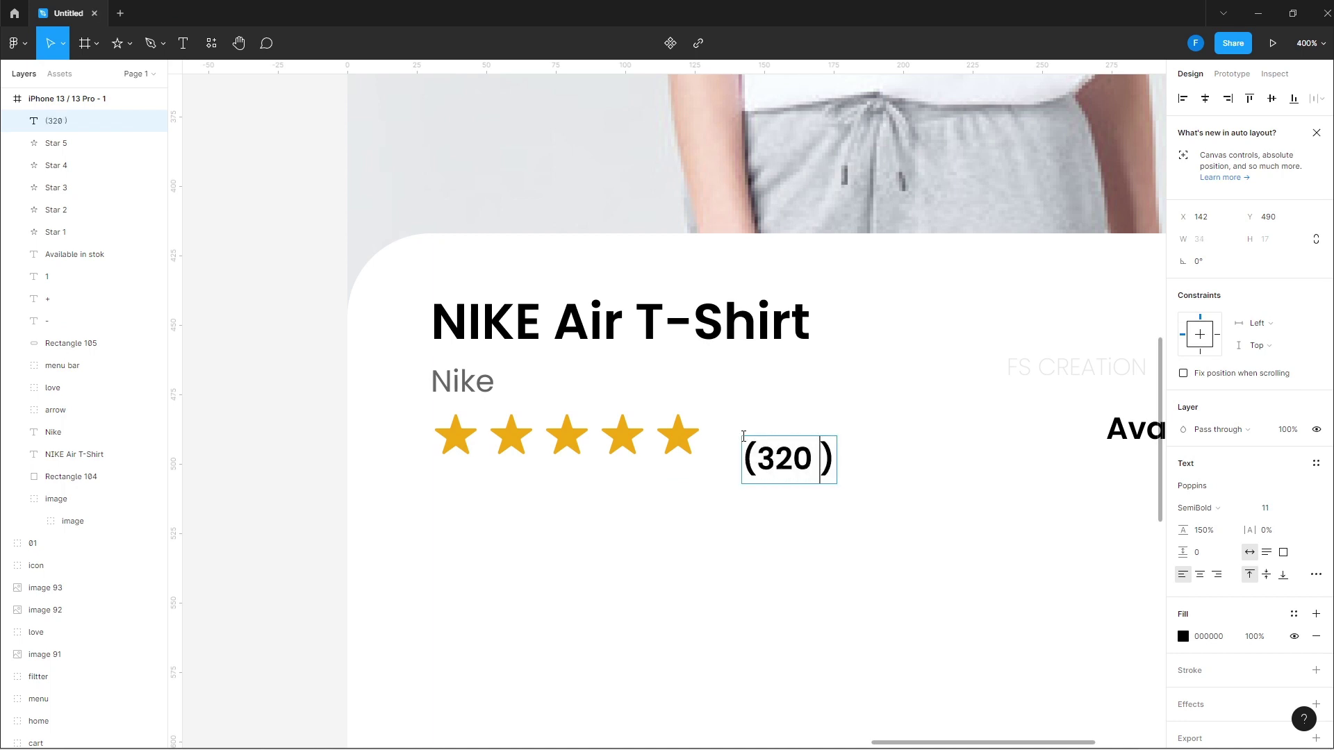
pyautogui.write('s')
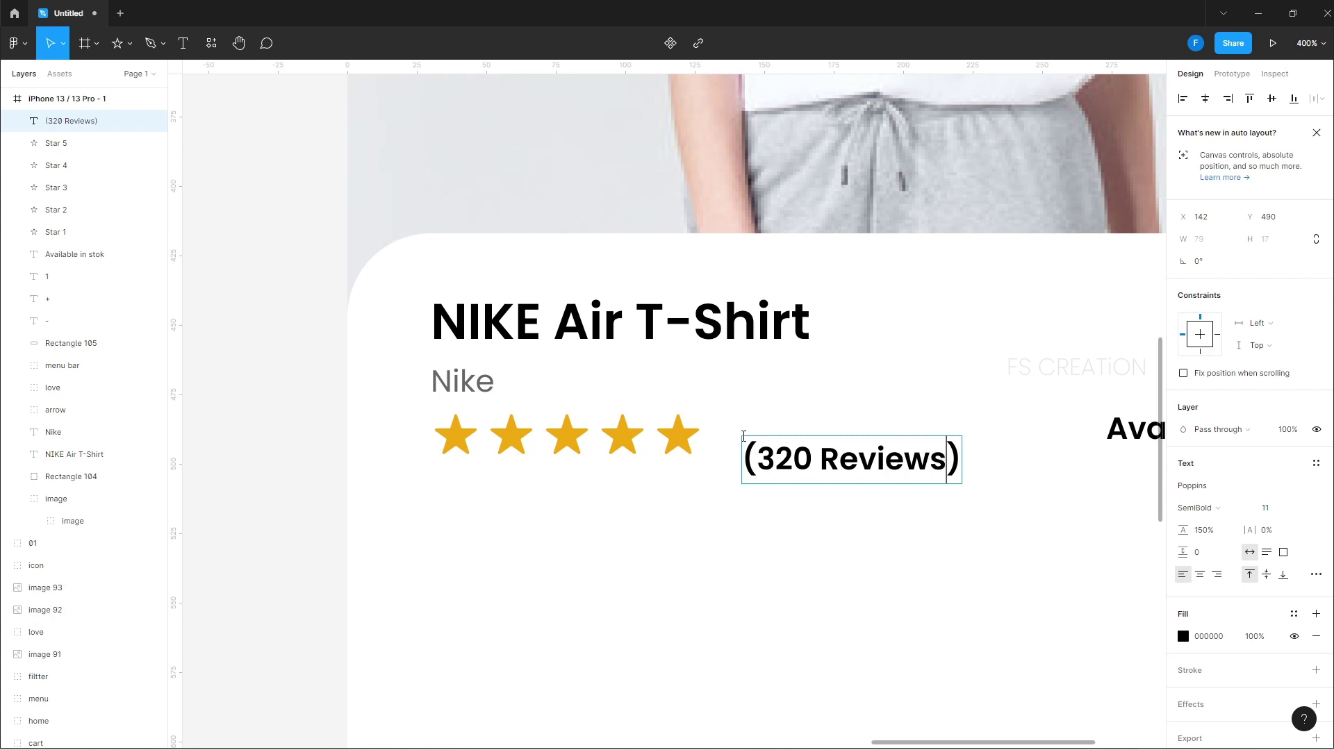
# Set the "(320 Reviews)" text to Regular weight and place it right beside the fifth star, level with the row
pyautogui.hotkey('ctrl', 'a')
pyautogui.click(1233, 508)
pyautogui.click(1236, 473)
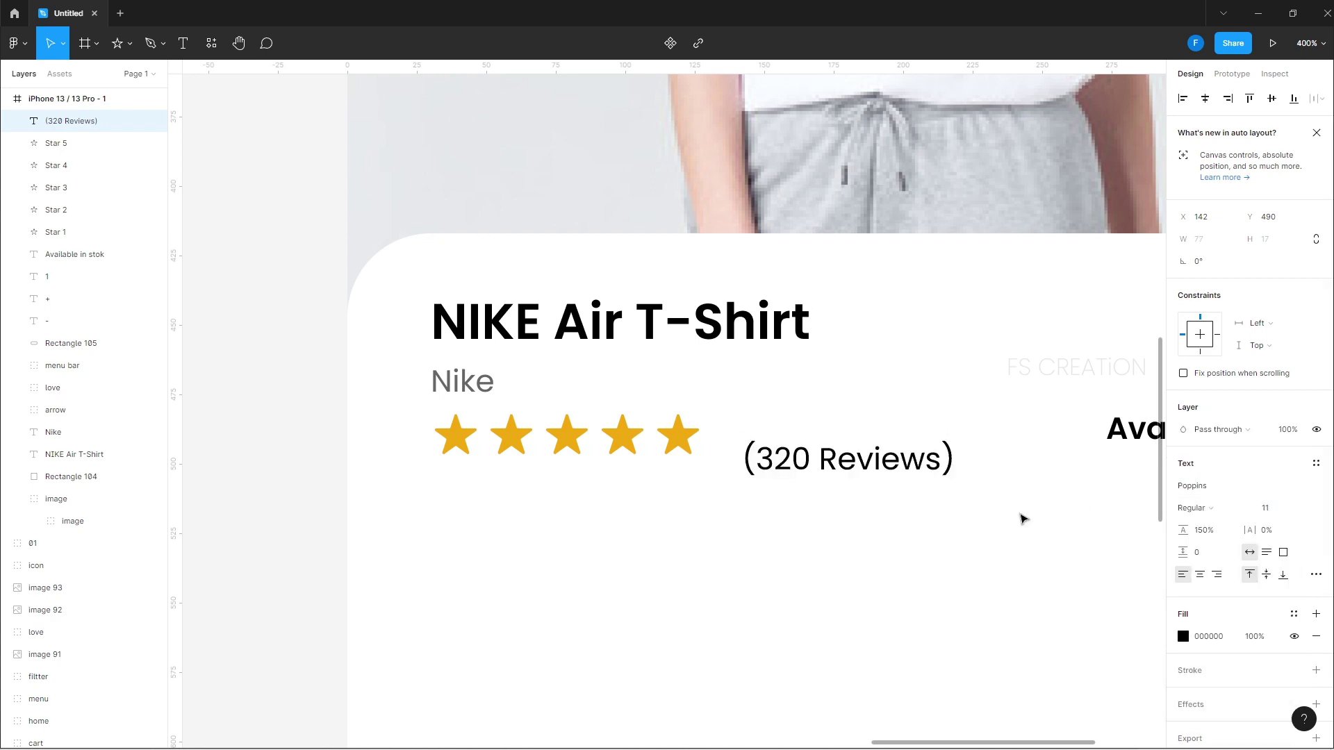
pyautogui.hotkey('ctrl', 'a')
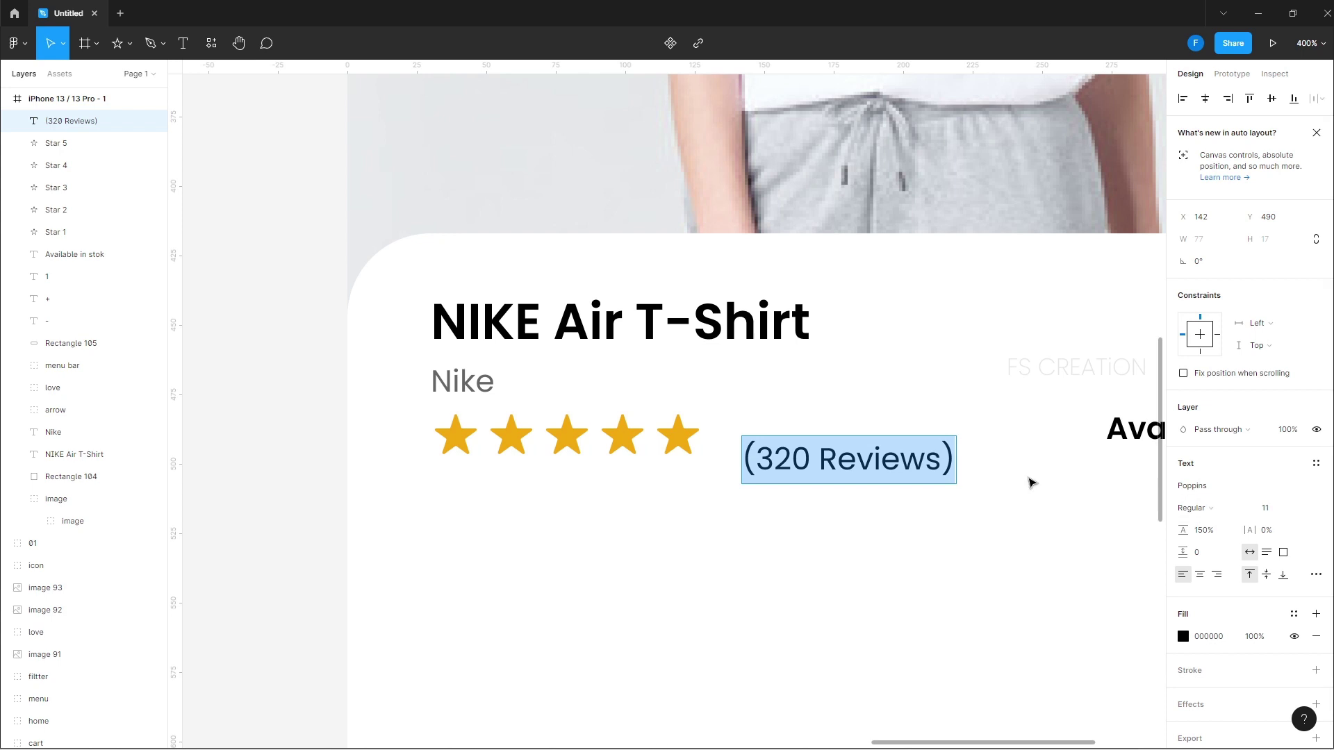
pyautogui.press('Escape')
pyautogui.moveTo(810, 469); pyautogui.dragTo(789, 450)
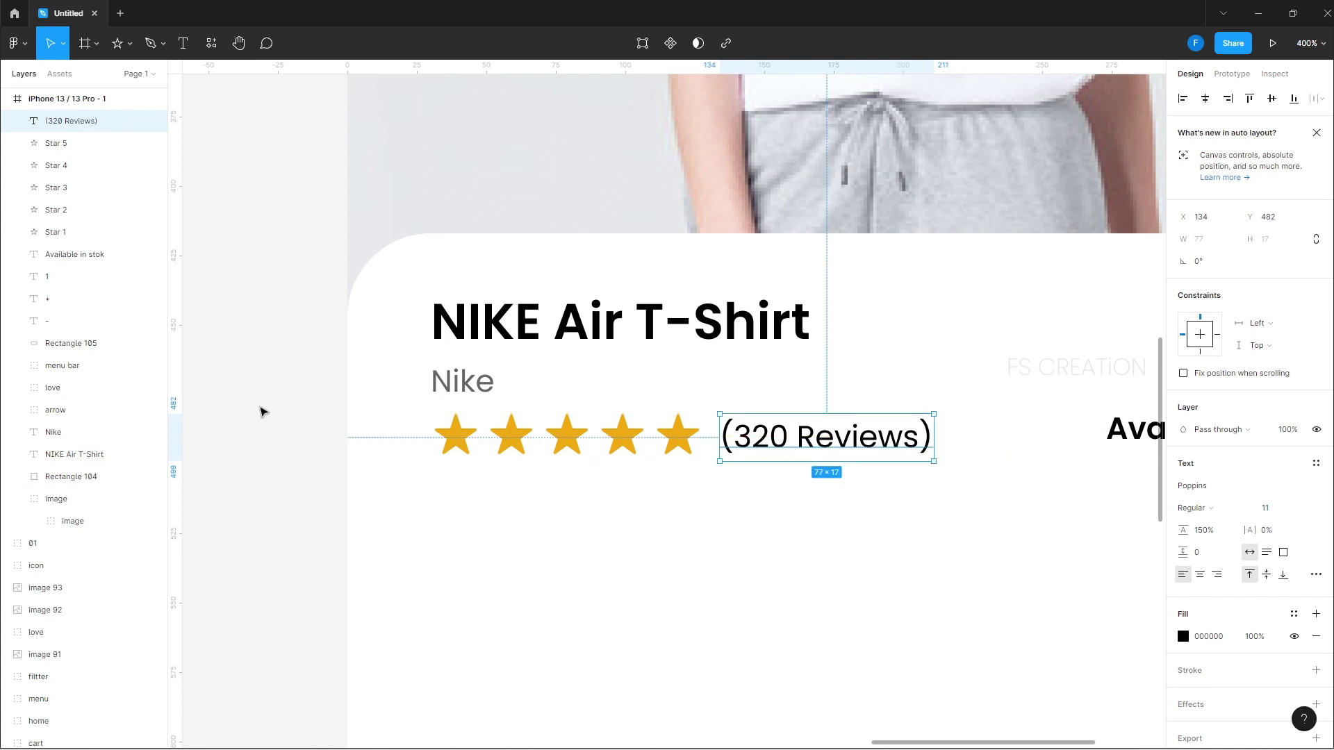
pyautogui.click(260, 411)
# Duplicate the product title below the star rating and change the copy's text to "Size"
pyautogui.hotkey('shift', '0')
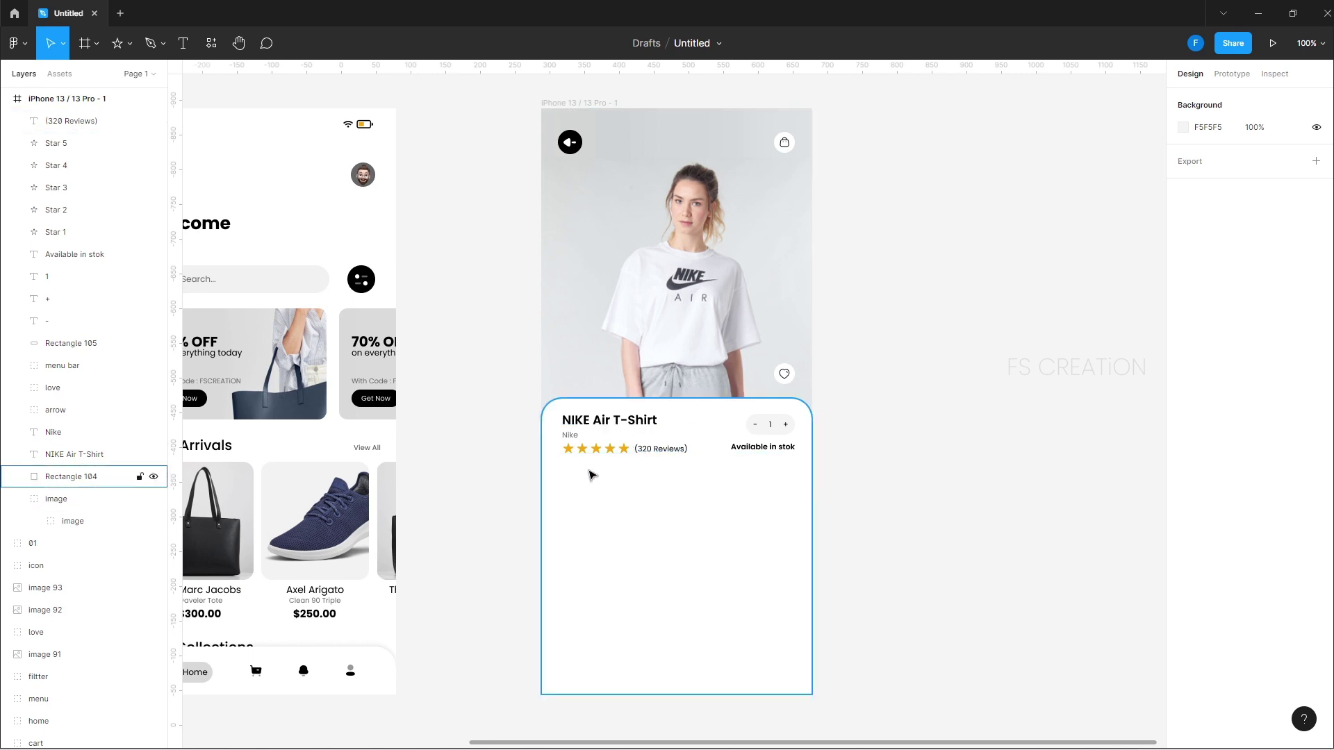
pyautogui.click(620, 419)
pyautogui.moveTo(620, 420); pyautogui.dragTo(627, 483)
pyautogui.press('Return')
pyautogui.write('Size')
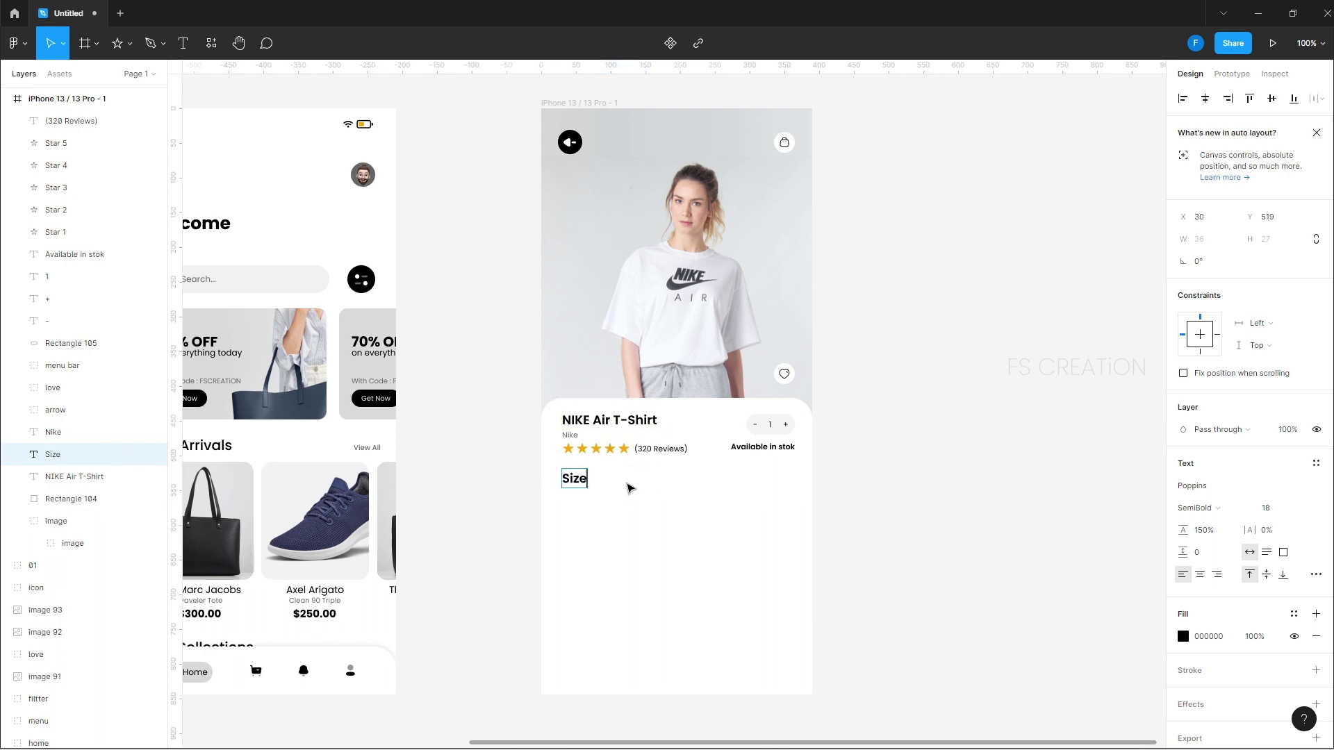
# Set the "Size" heading's font size to 16
pyautogui.hotkey('ctrl', 'a')
pyautogui.click(1267, 508)
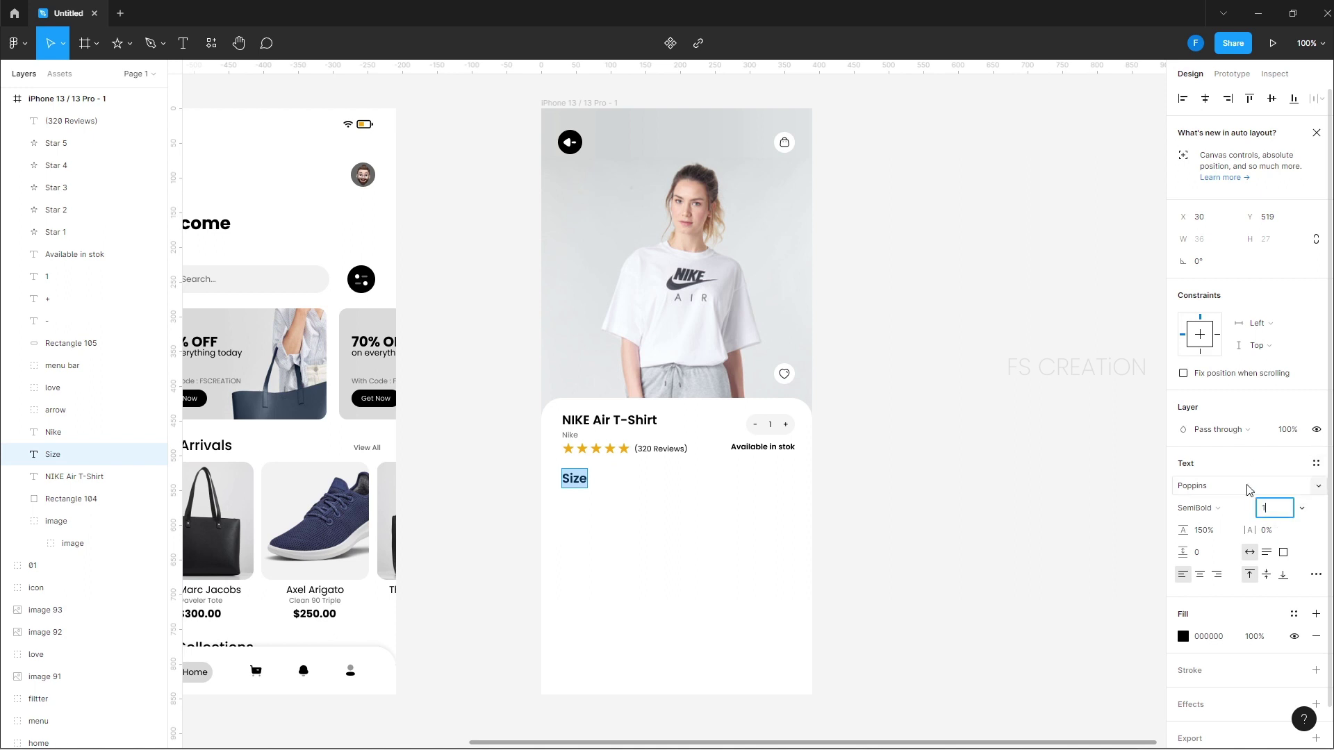
pyautogui.write('16')
pyautogui.press('Return')
pyautogui.press('Escape')
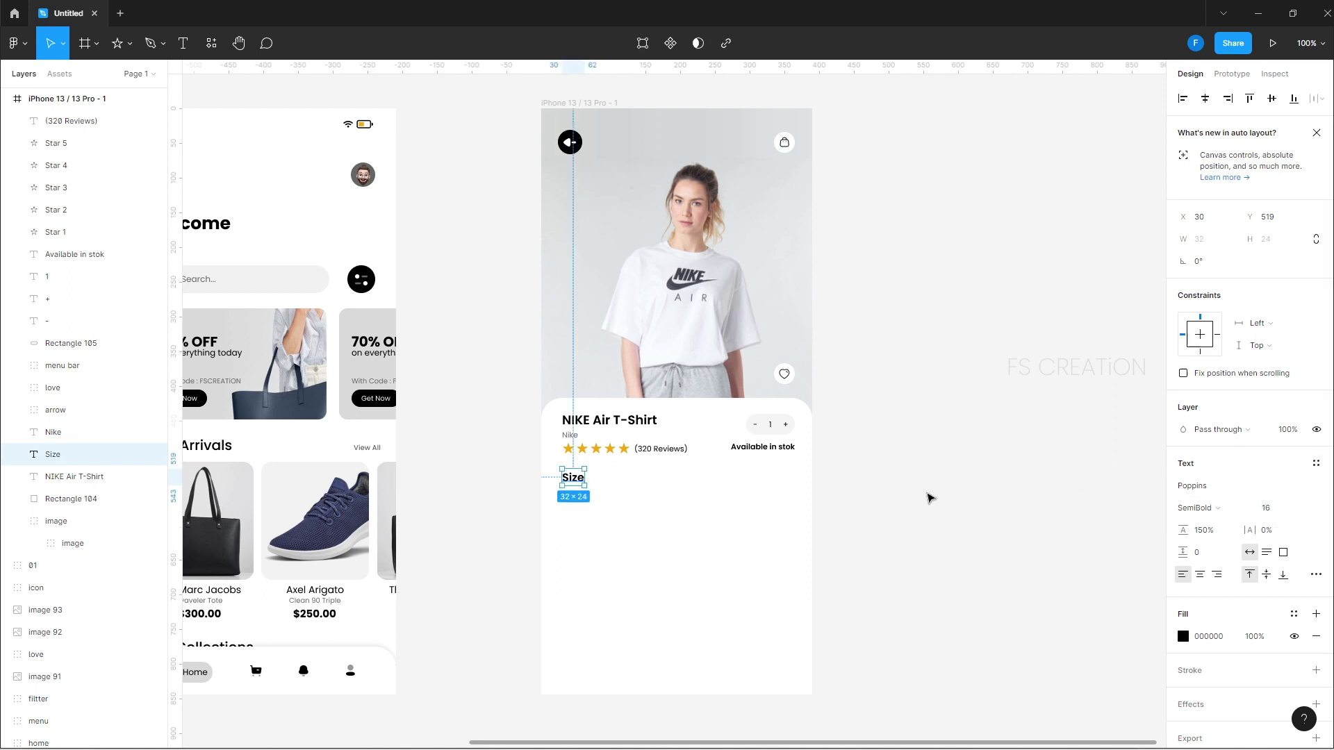
pyautogui.click(915, 491)
# Draw a circle below the "Size" heading, make it 40 × 40 and align it with the heading's left edge at X 30
pyautogui.hotkey('ctrl', '+')
pyautogui.scroll(-3, 587, 375)
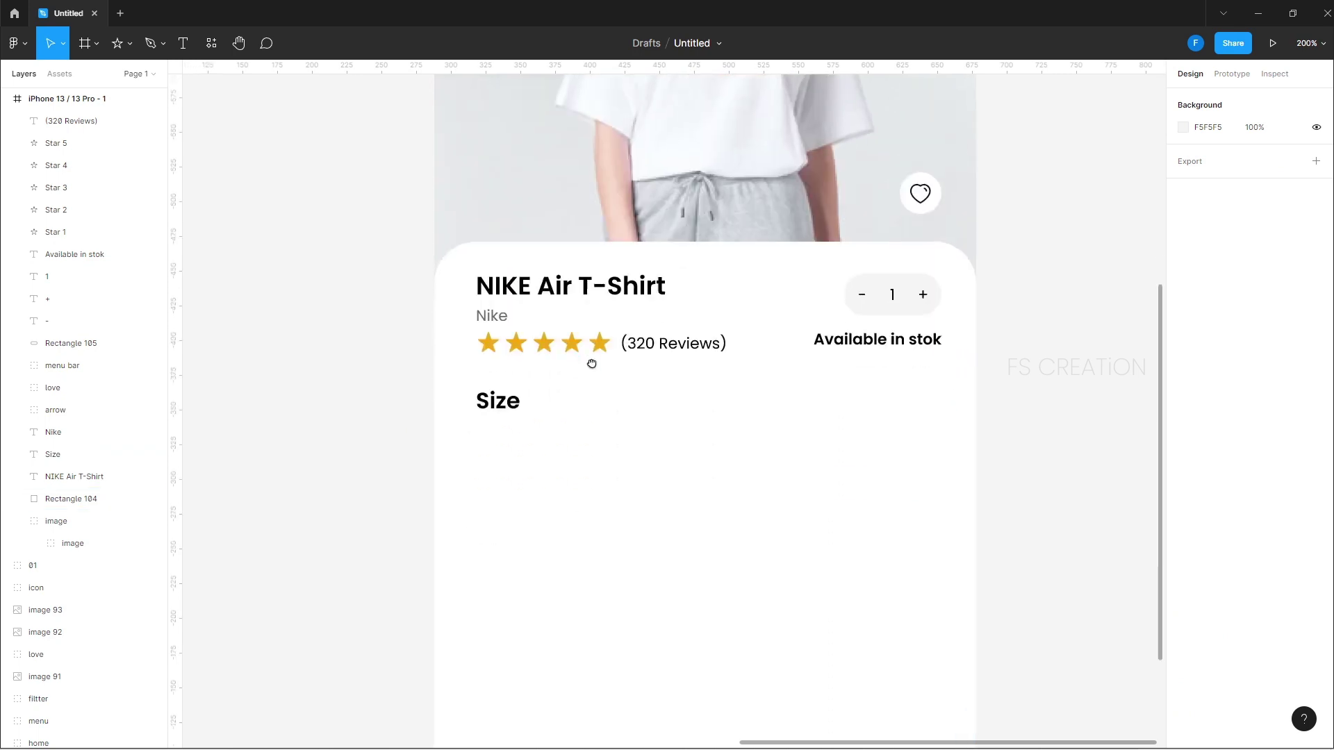
pyautogui.press('o')
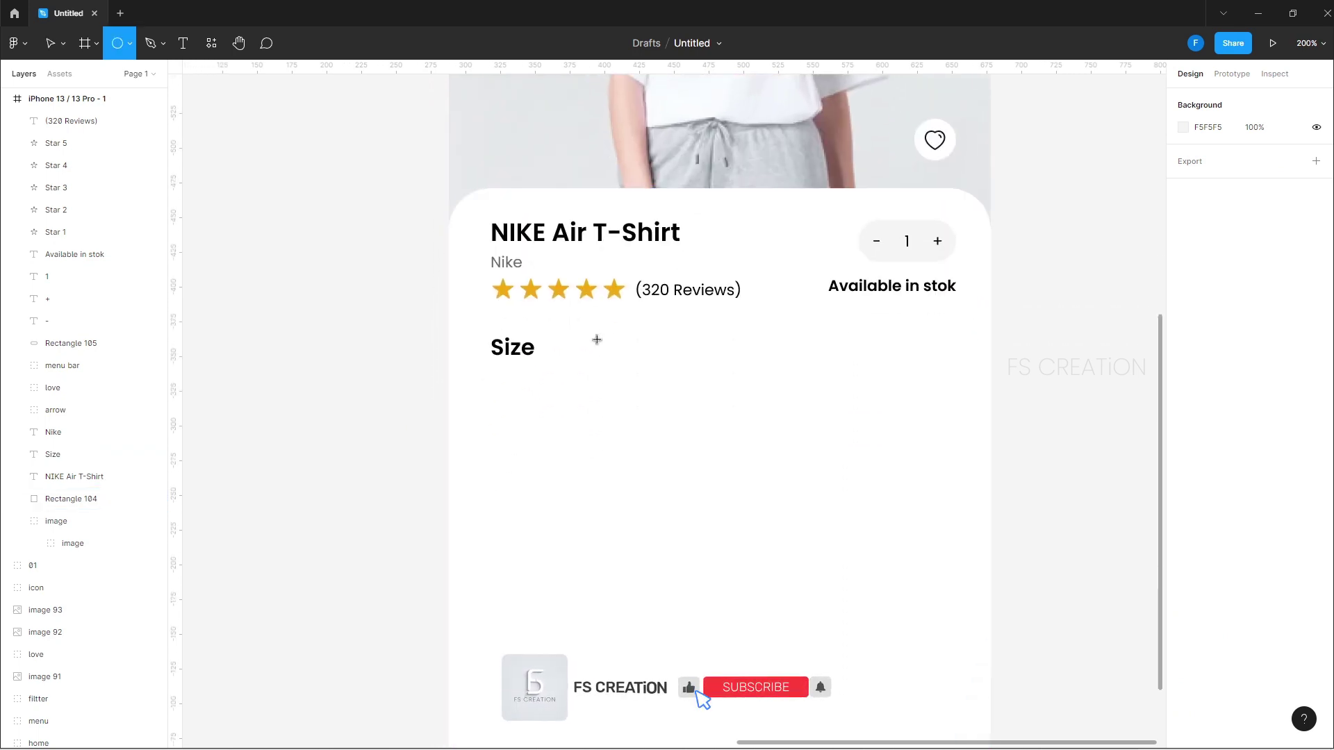
pyautogui.moveTo(512, 394); pyautogui.dragTo(557, 439)
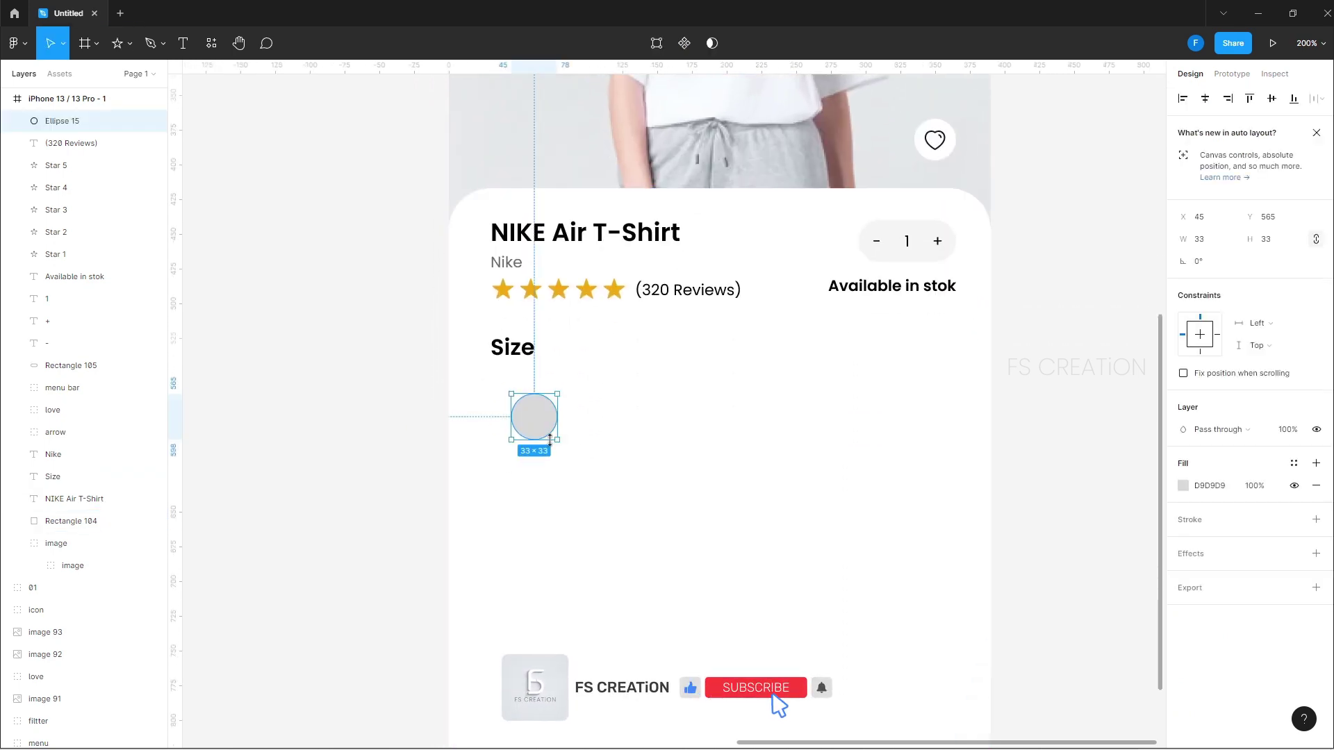
pyautogui.click(1287, 242)
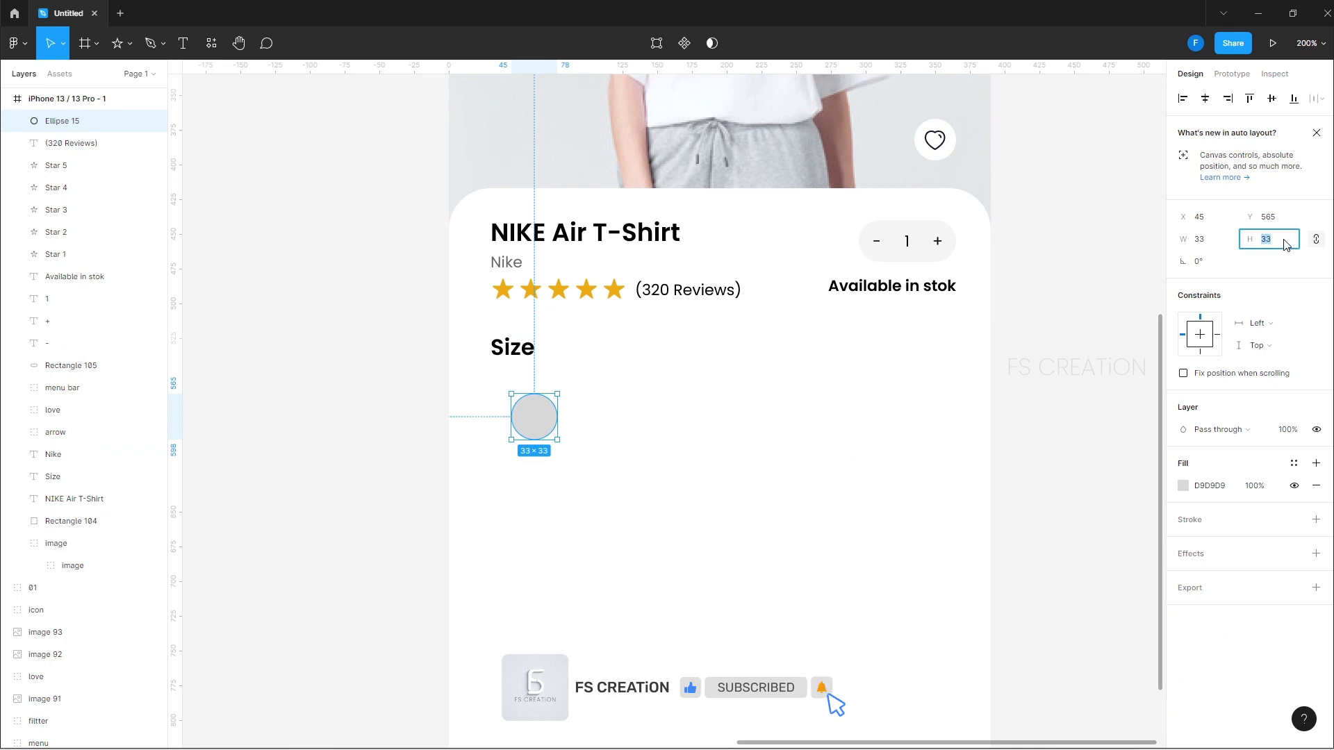
pyautogui.press('Return')
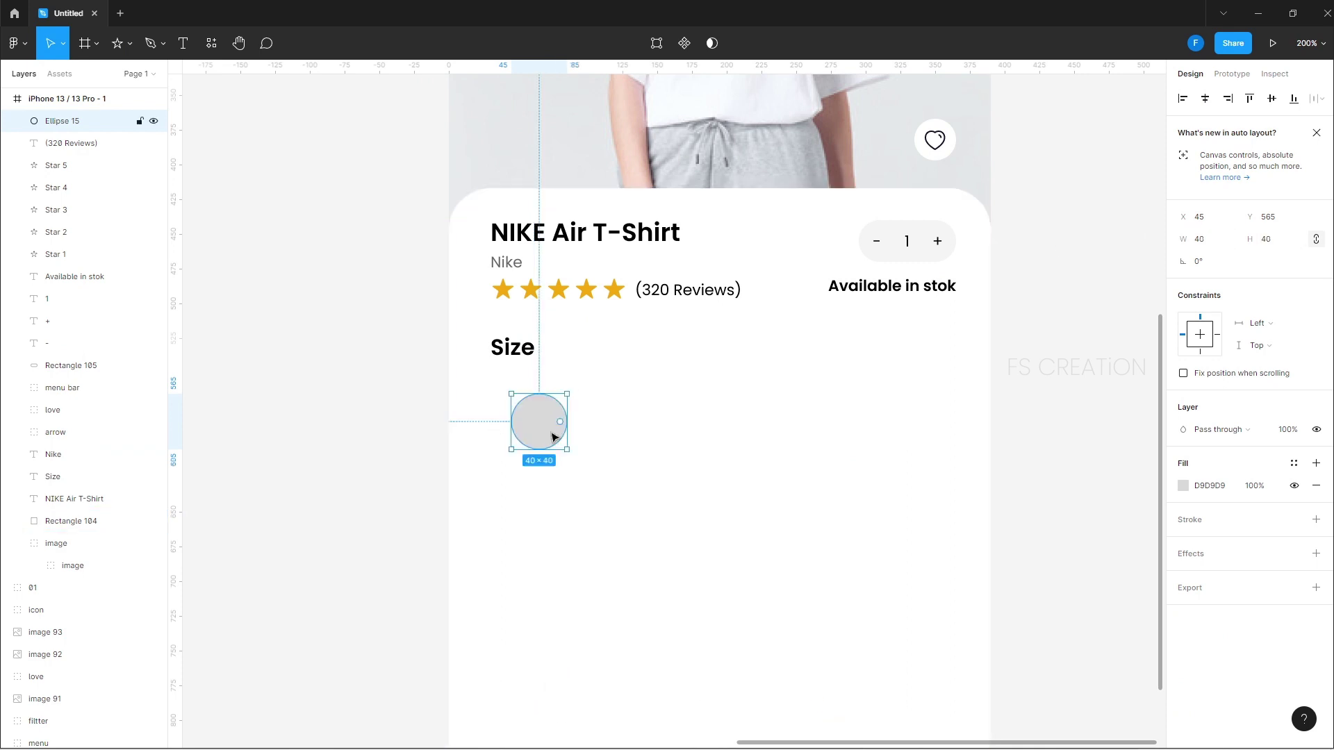
pyautogui.moveTo(549, 436); pyautogui.dragTo(528, 436)
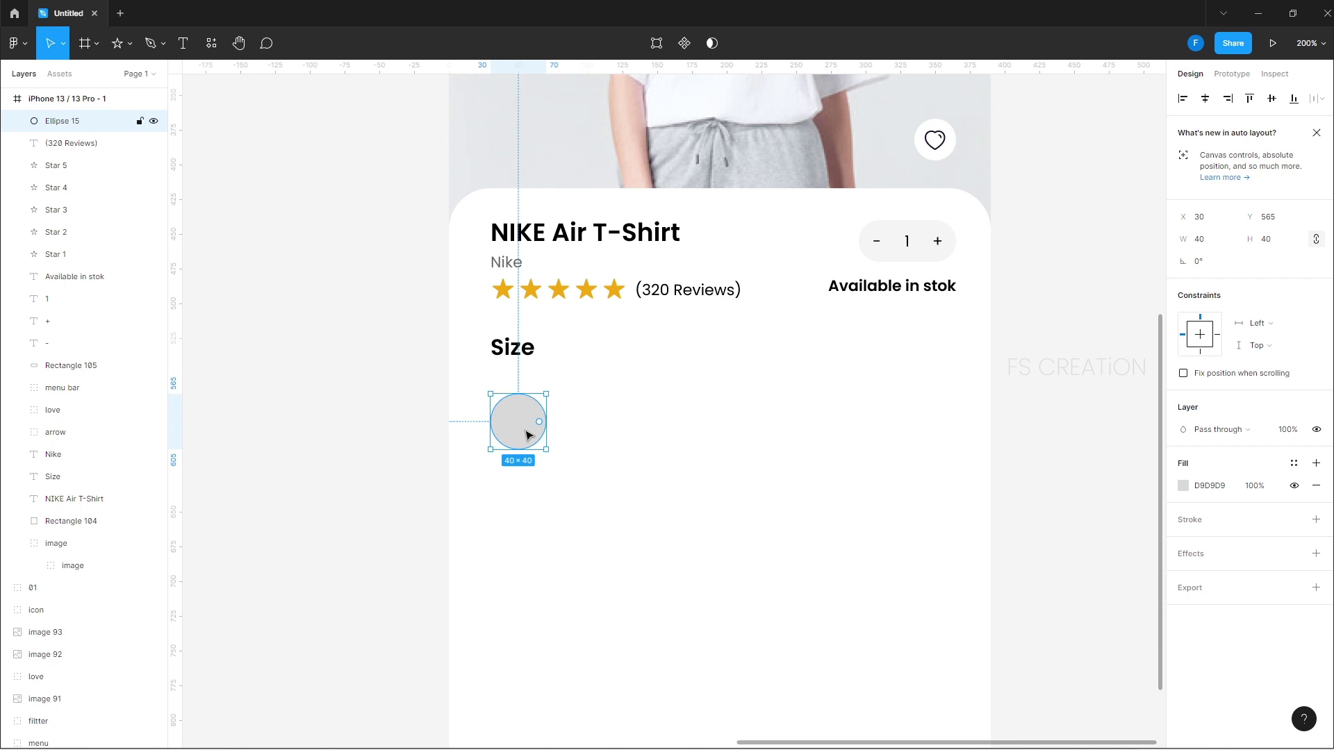
# Replace the circle's fill with an F4F4F4 outline sampled from the quantity selector, and move the circle up to Y 555
pyautogui.click(1315, 485)
pyautogui.click(1316, 499)
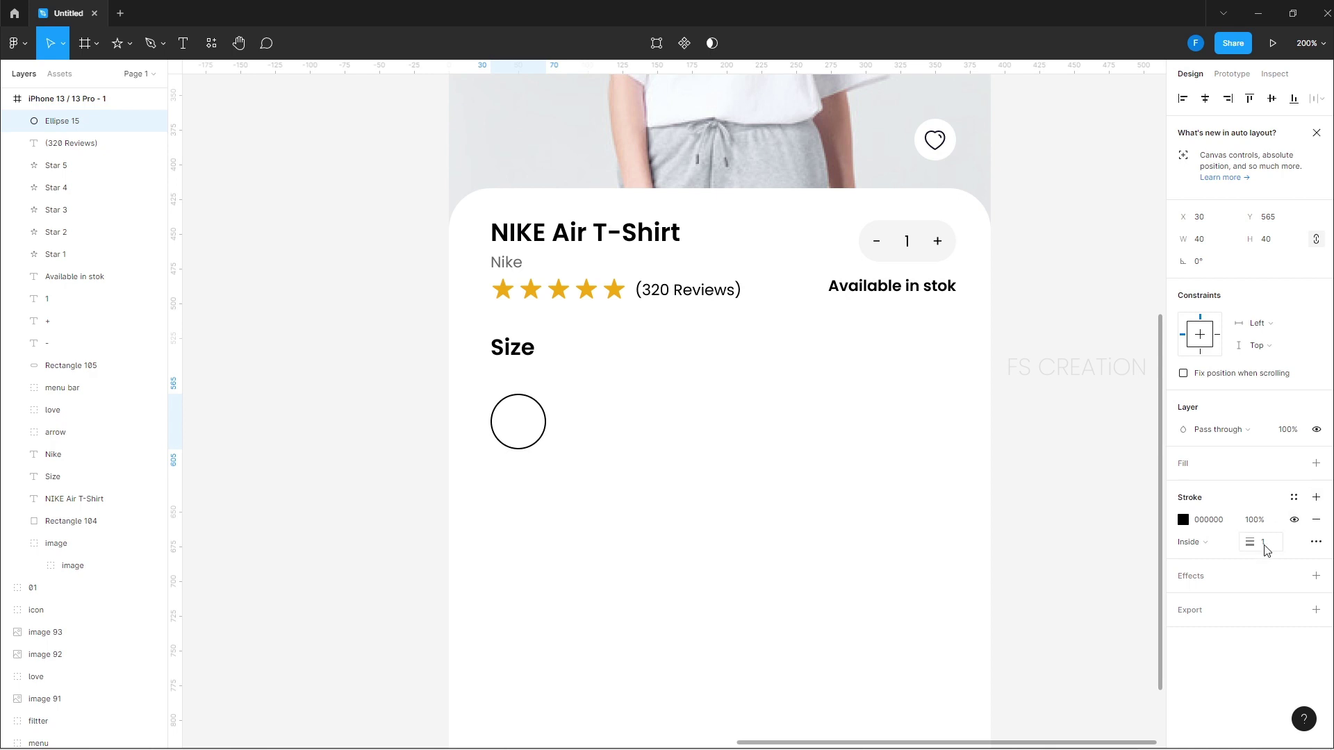
pyautogui.click(1183, 520)
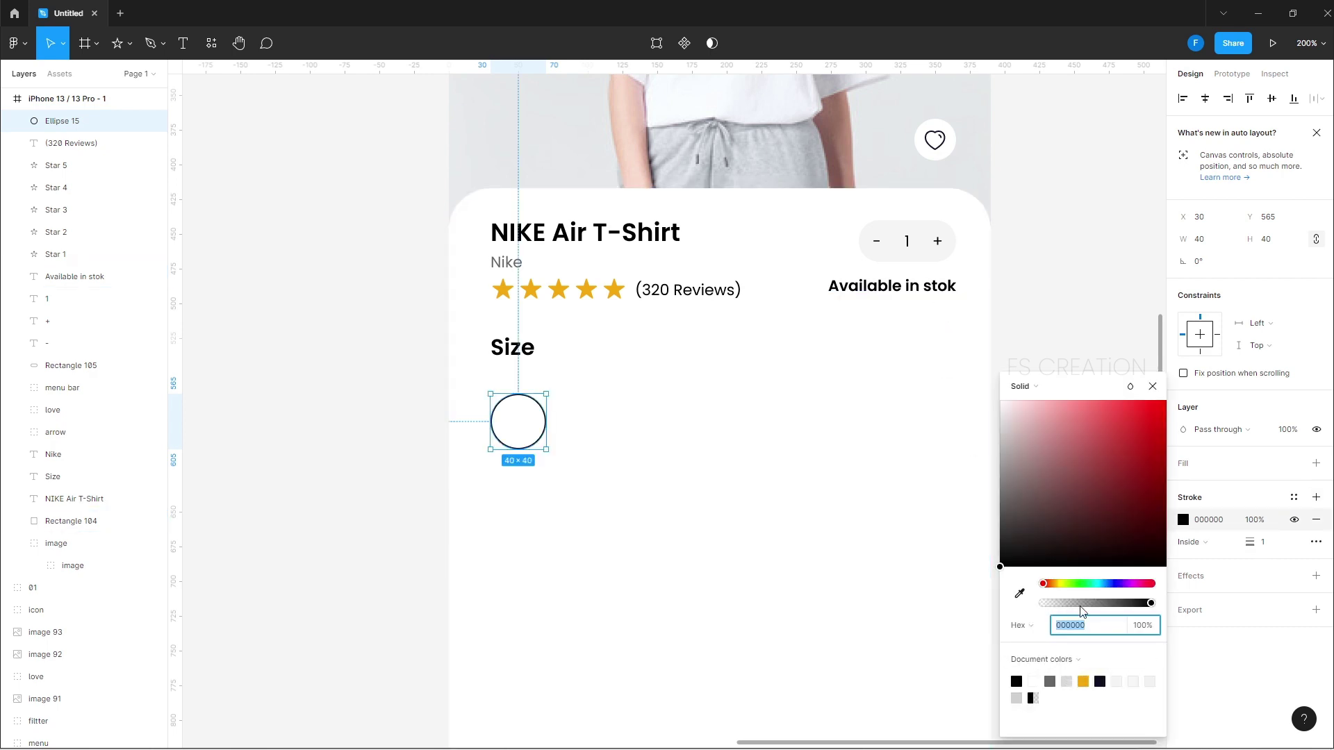
pyautogui.click(1019, 594)
pyautogui.click(887, 220)
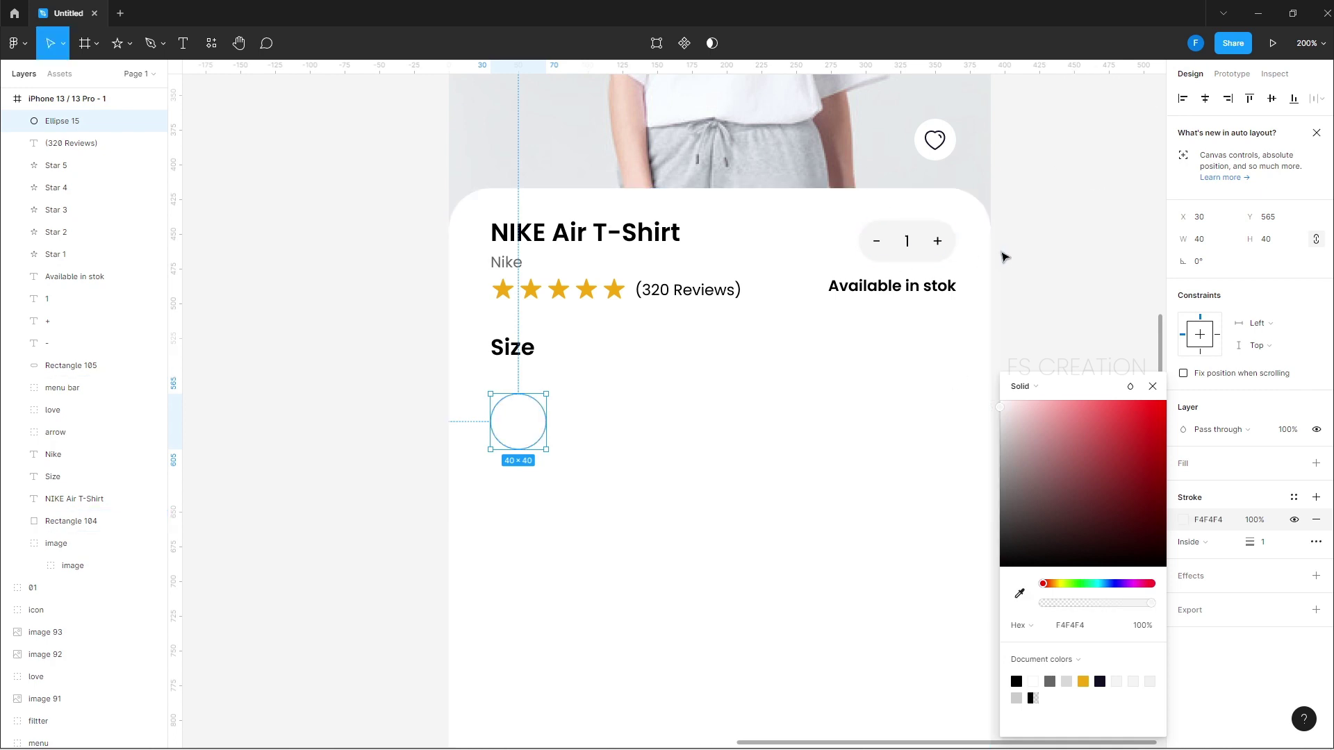
pyautogui.click(1038, 255)
pyautogui.click(546, 429)
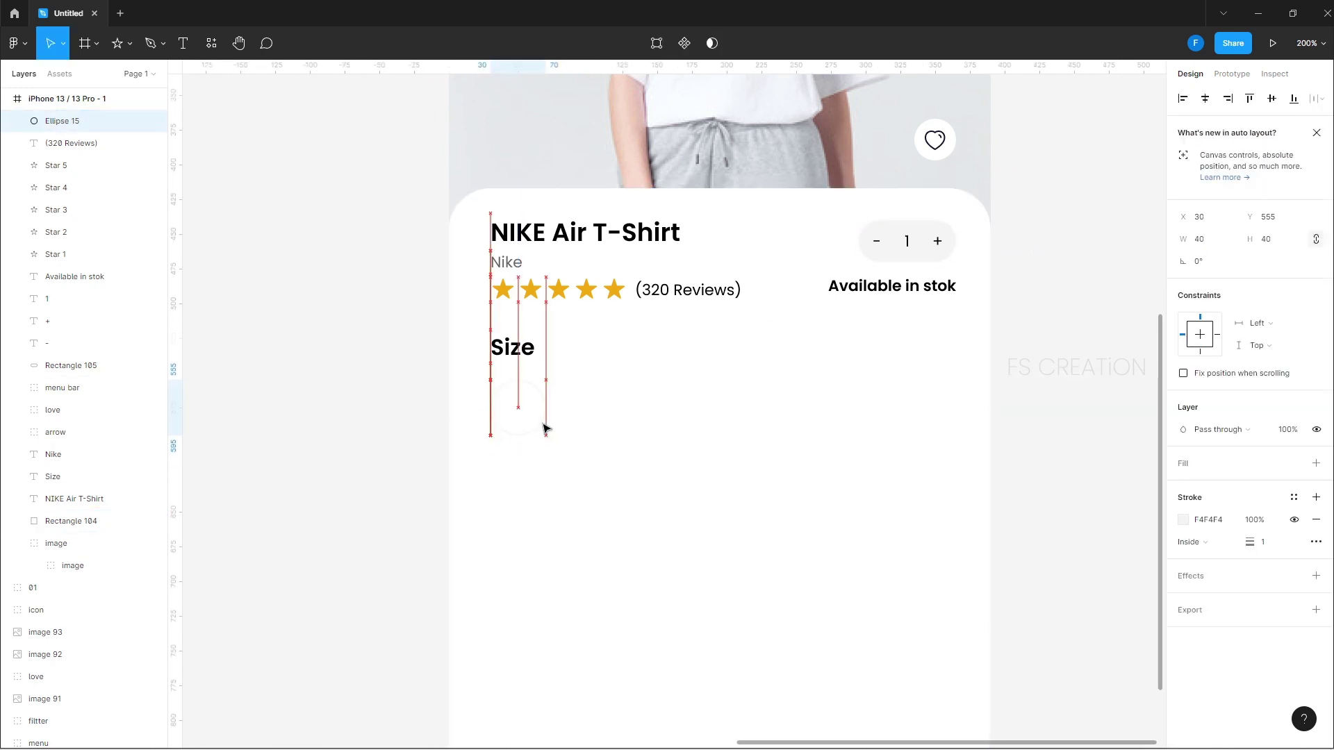
pyautogui.moveTo(545, 429); pyautogui.dragTo(542, 422)
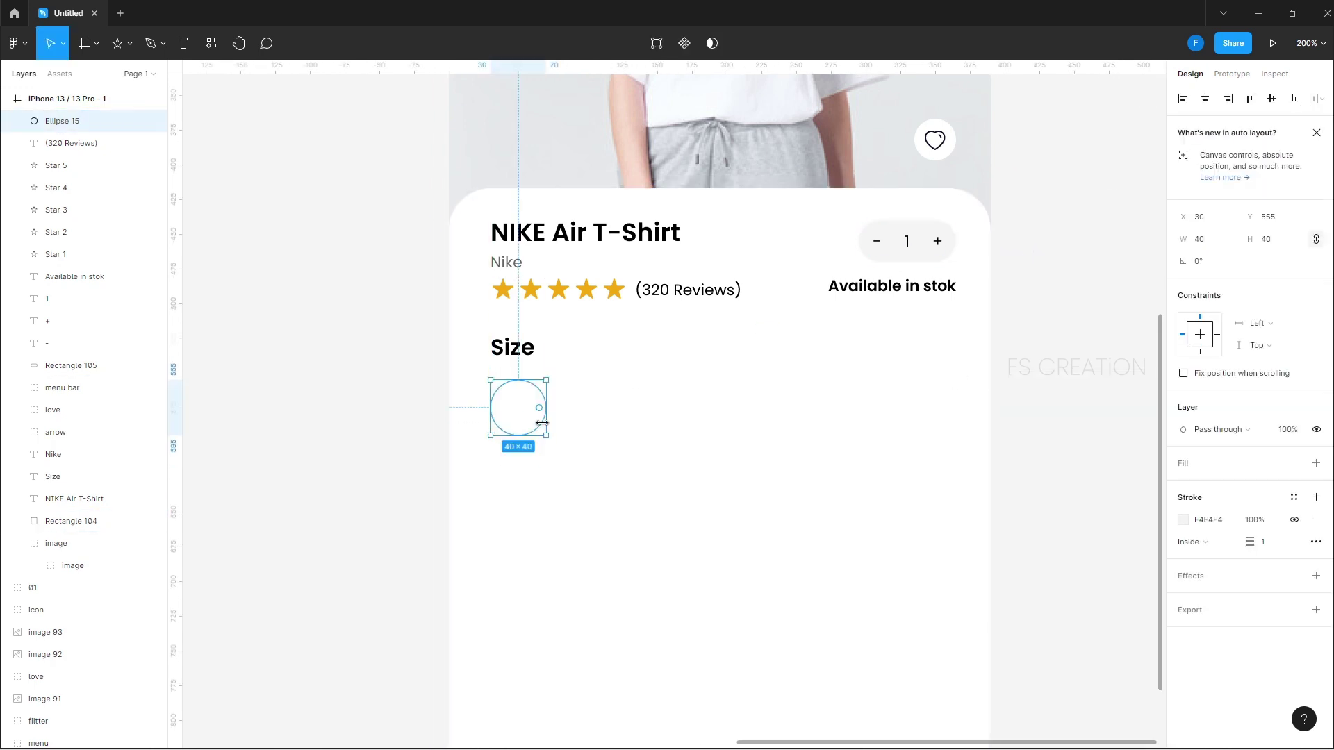
# Add the text "S" beside the circle in Poppins Regular at size 14
pyautogui.press('t')
pyautogui.click(590, 424)
pyautogui.write('S')
pyautogui.hotkey('ctrl', 'a')
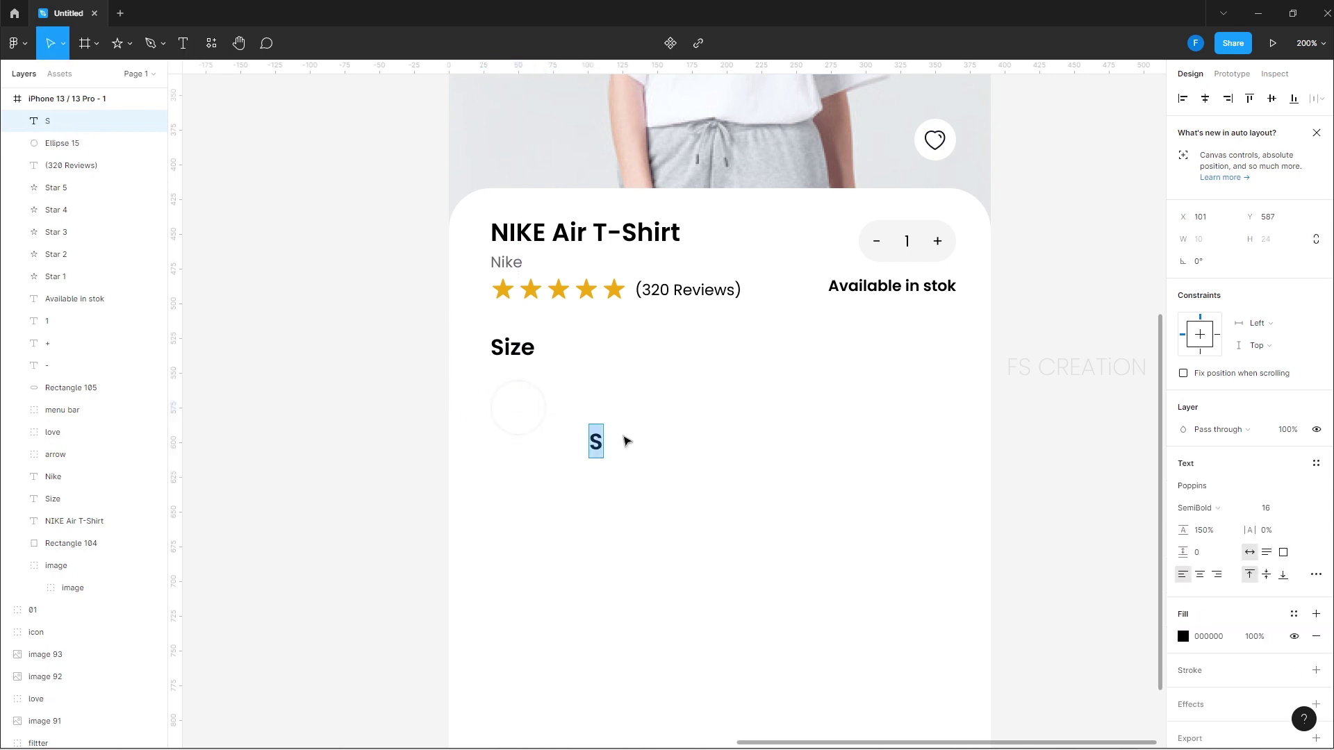
pyautogui.click(1275, 508)
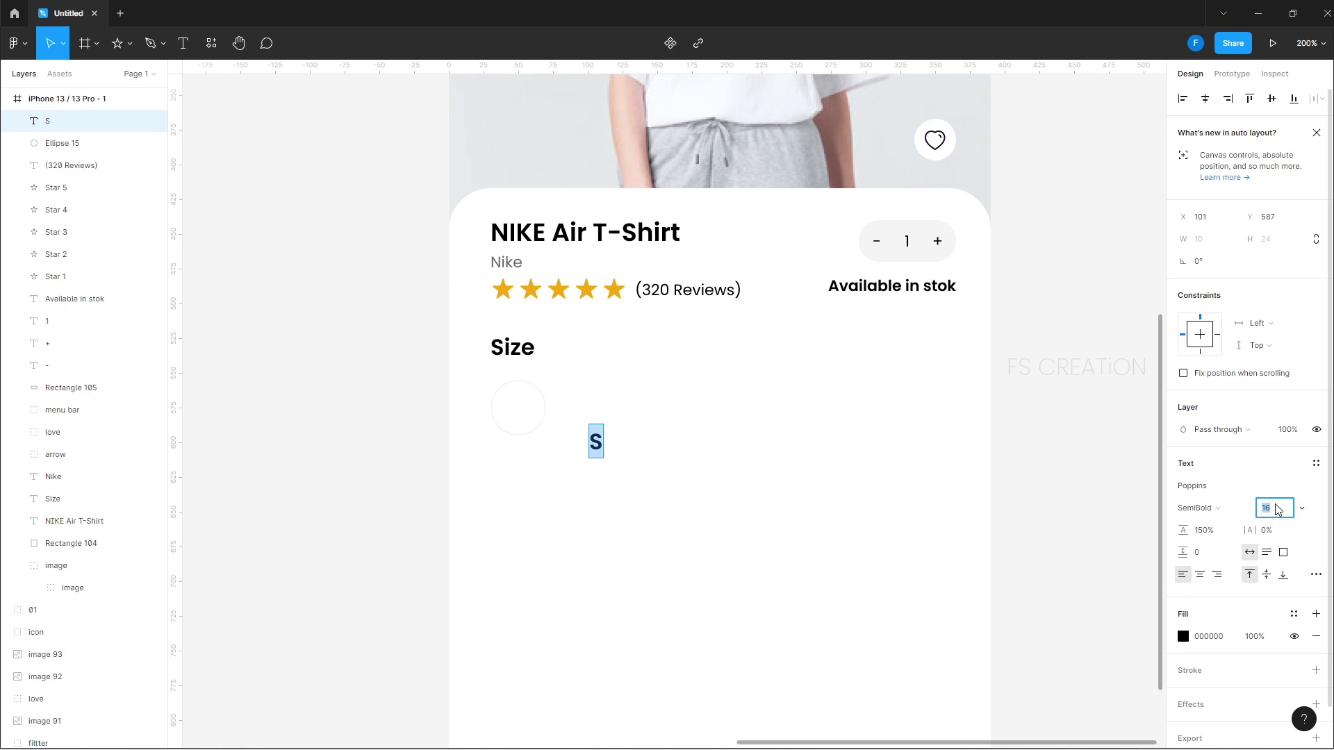
pyautogui.press('Return')
pyautogui.click(1233, 507)
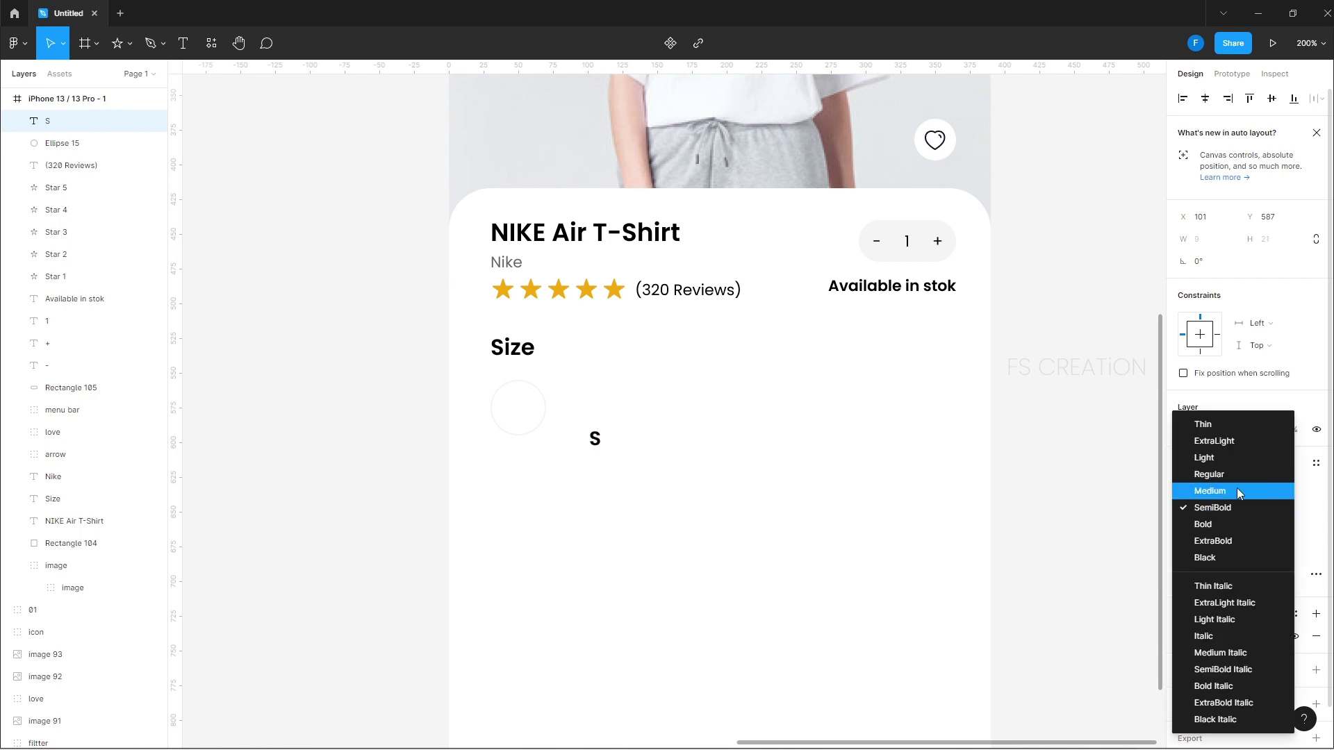
pyautogui.click(1237, 477)
pyautogui.press('Escape')
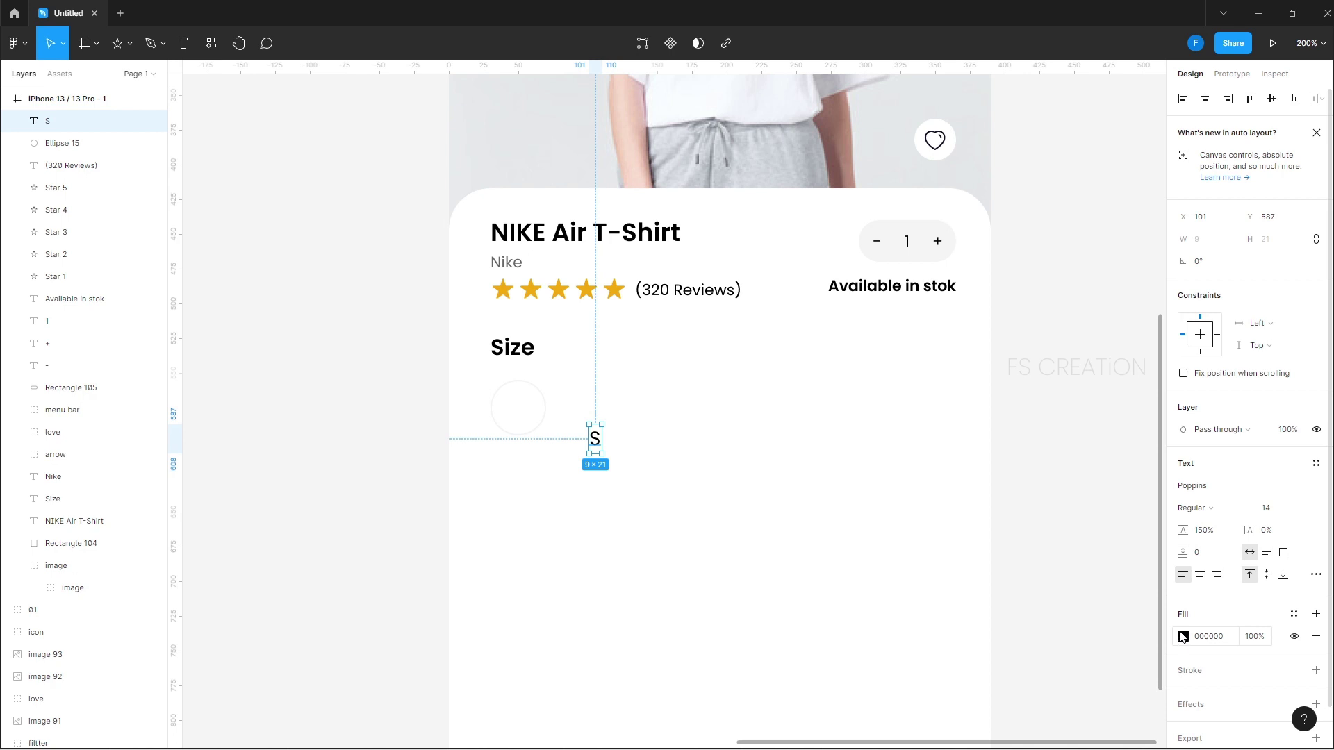
# Color the "S" 666666 and center it inside the circle
pyautogui.click(1182, 637)
pyautogui.click(1238, 636)
pyautogui.write('666666')
pyautogui.press('Return')
pyautogui.moveTo(595, 439); pyautogui.dragTo(520, 415)
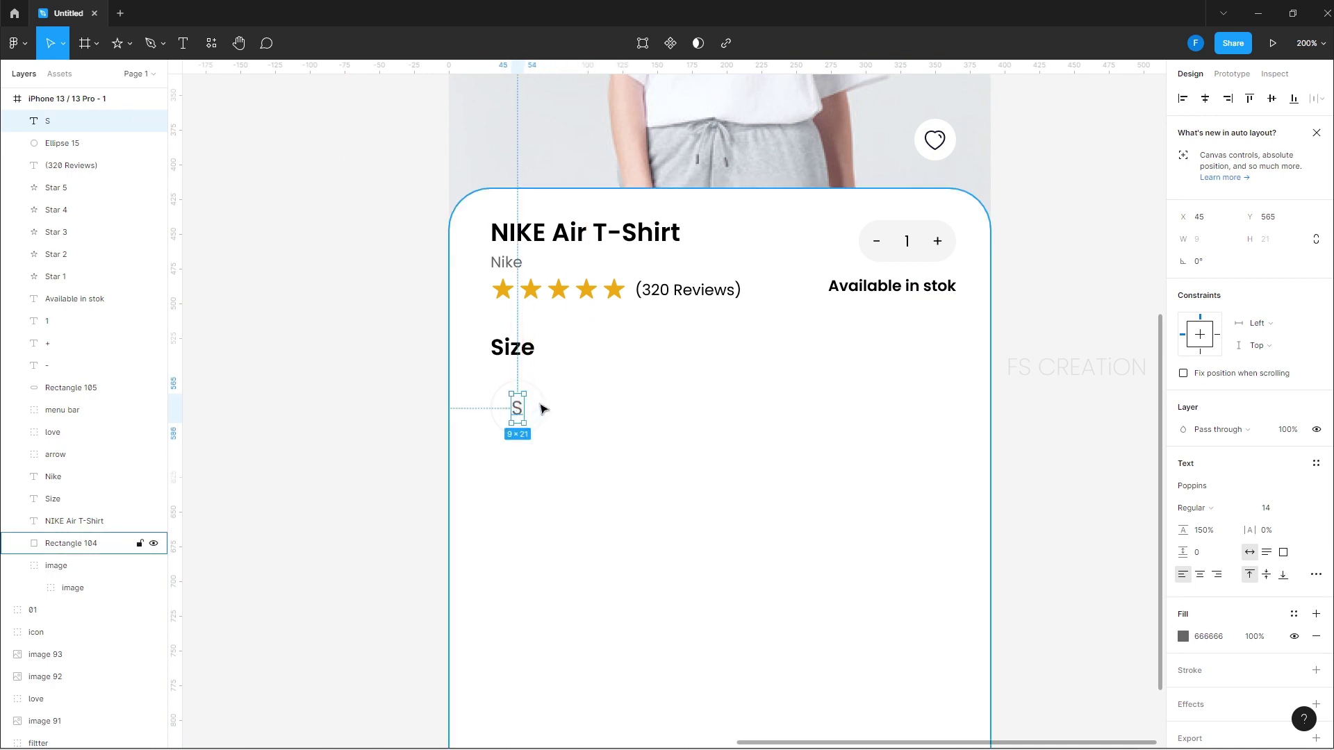
pyautogui.click(550, 407)
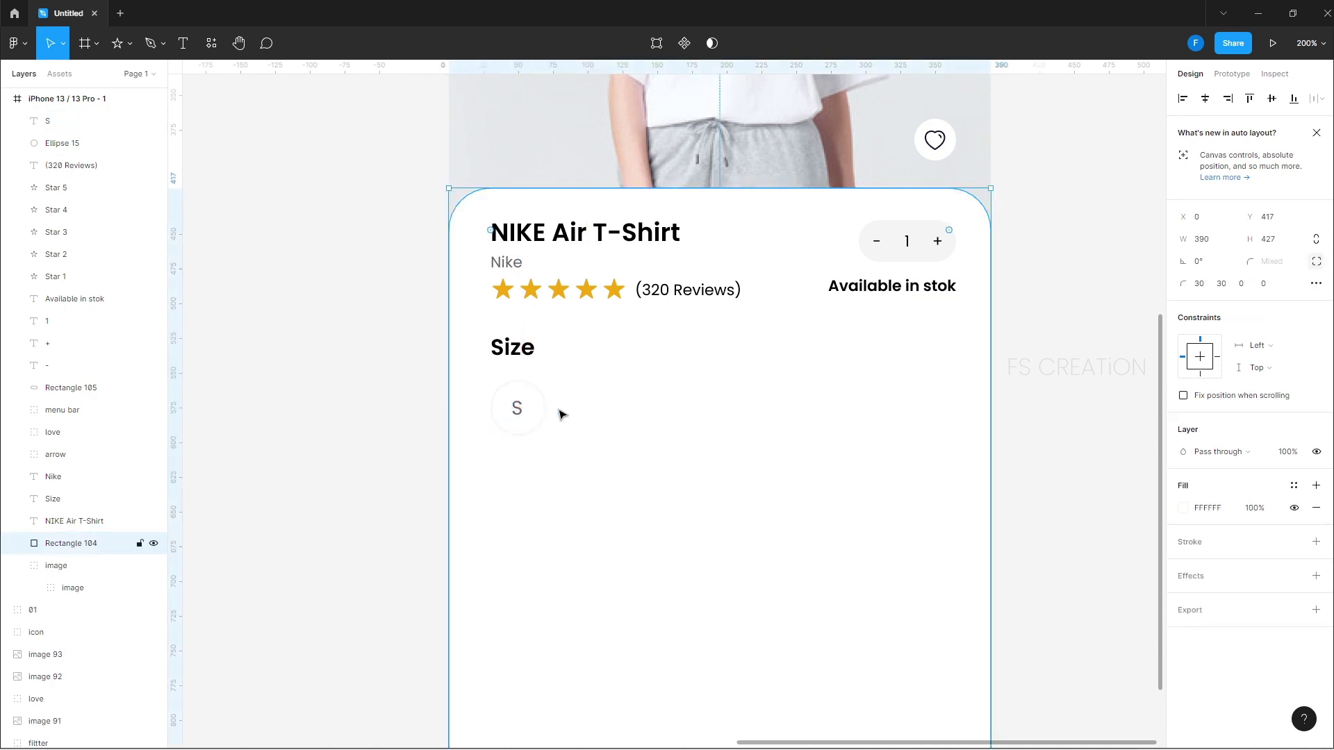
# Group the "S" with its circle and duplicate the group to the right into an evenly spaced row of five
pyautogui.click(520, 412)
pyautogui.keyDown('shift'); pyautogui.click(536, 413); pyautogui.keyUp('shift')
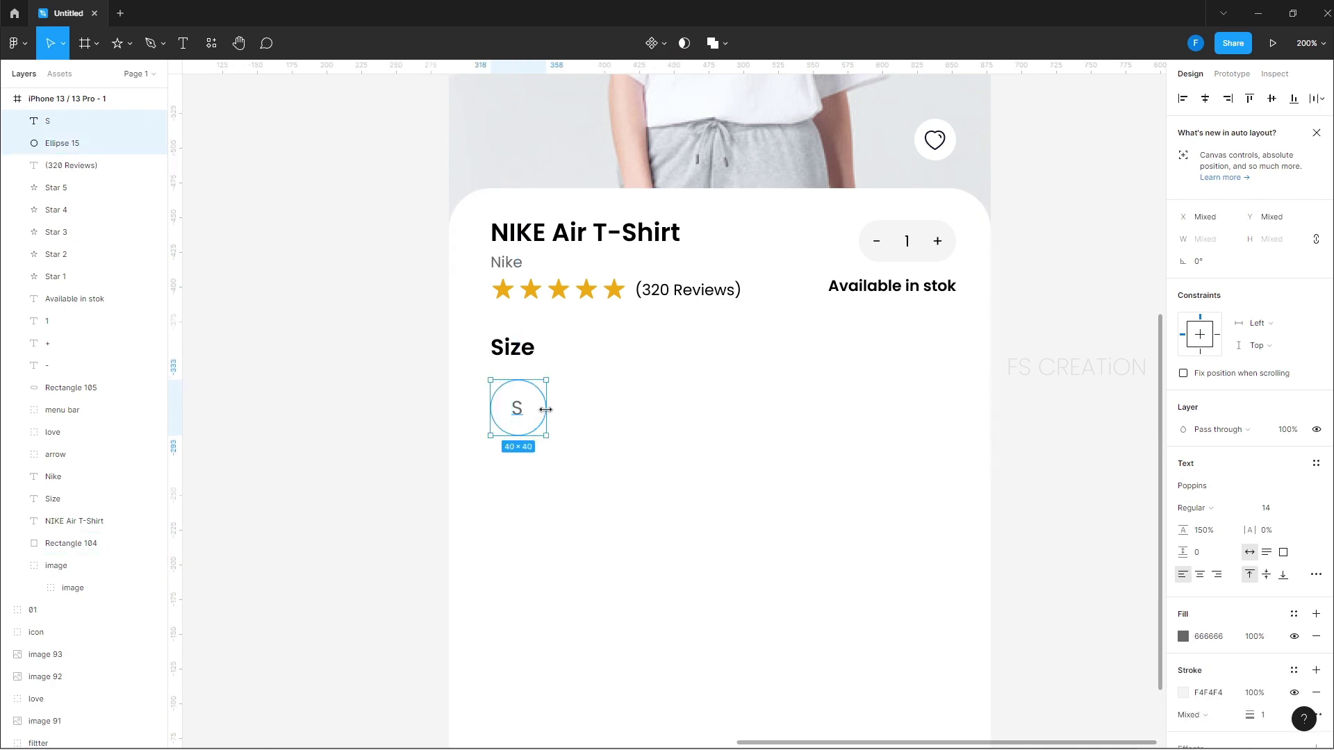
pyautogui.hotkey('ctrl', 'g')
pyautogui.keyDown('alt'); pyautogui.moveTo(516, 409); pyautogui.dragTo(589, 412); pyautogui.keyUp('alt')
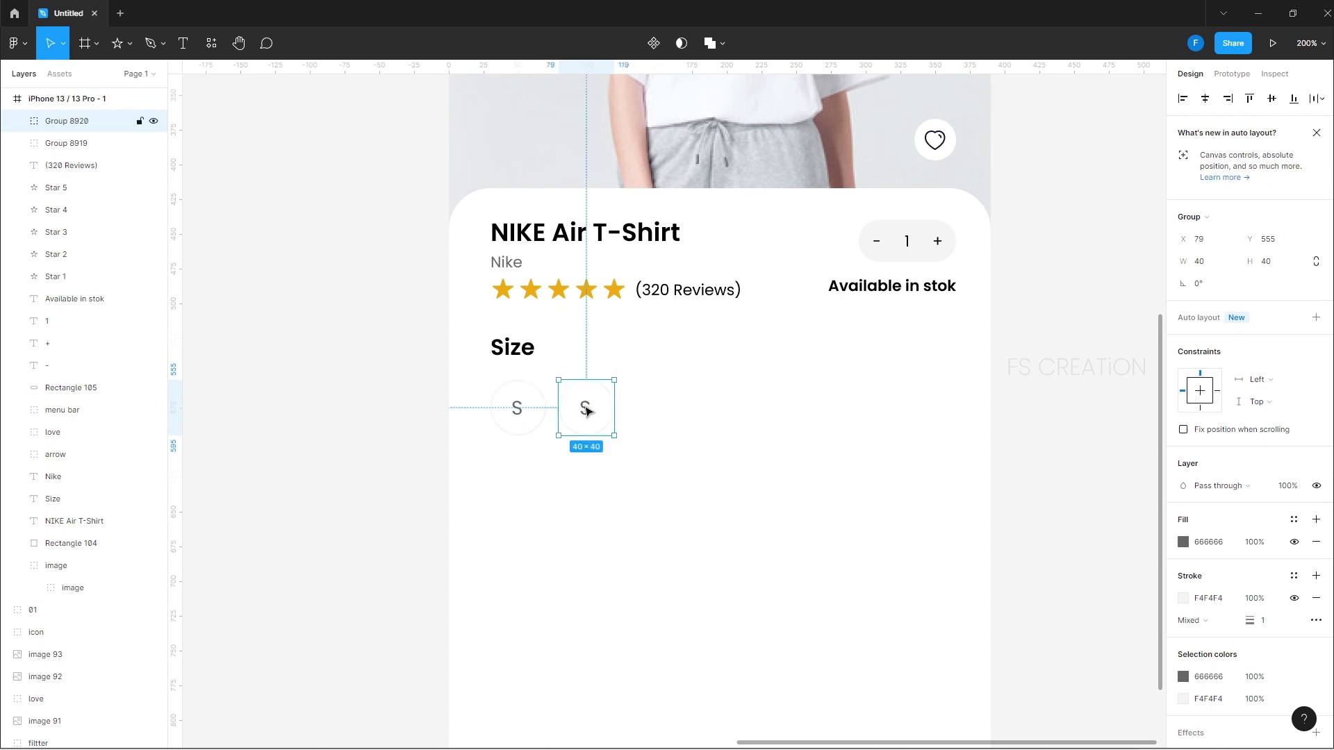
pyautogui.hotkey('ctrl', 'd')
pyautogui.hotkey('ctrl', 'd')
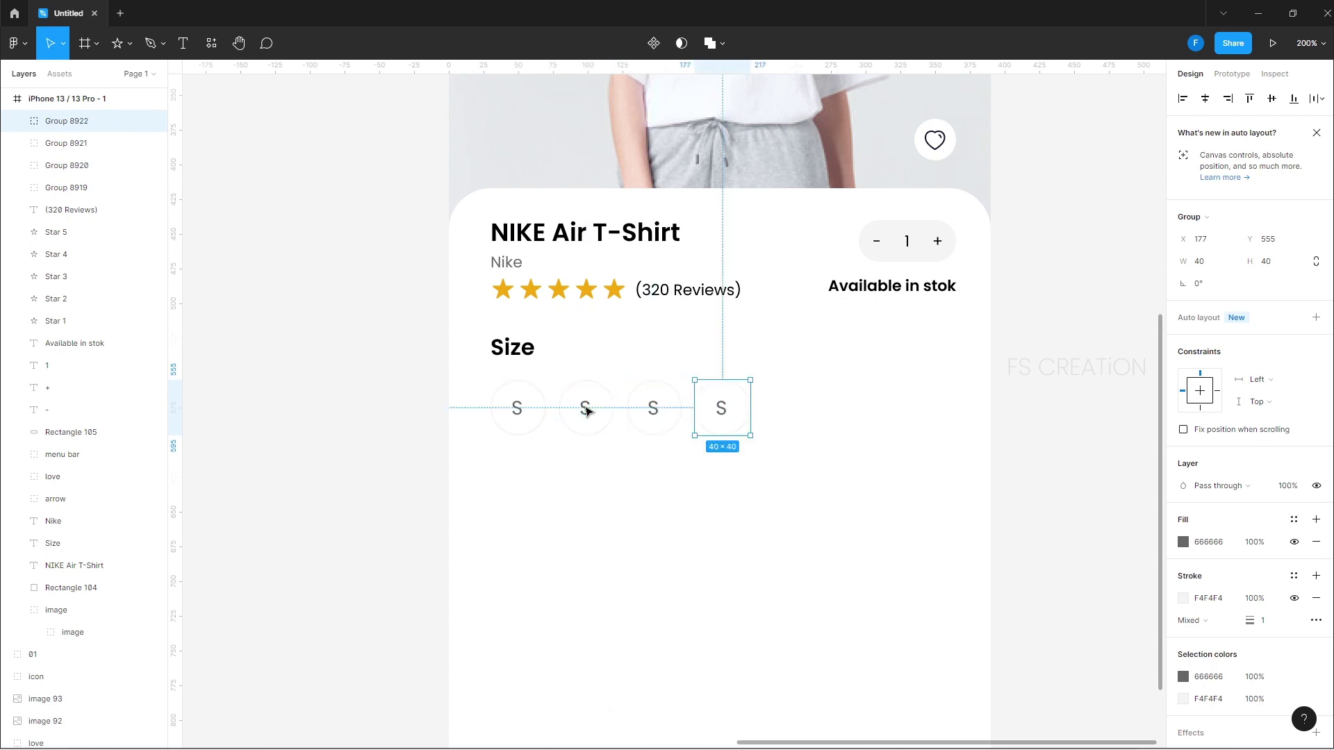
pyautogui.hotkey('ctrl', 'd')
pyautogui.click(1028, 387)
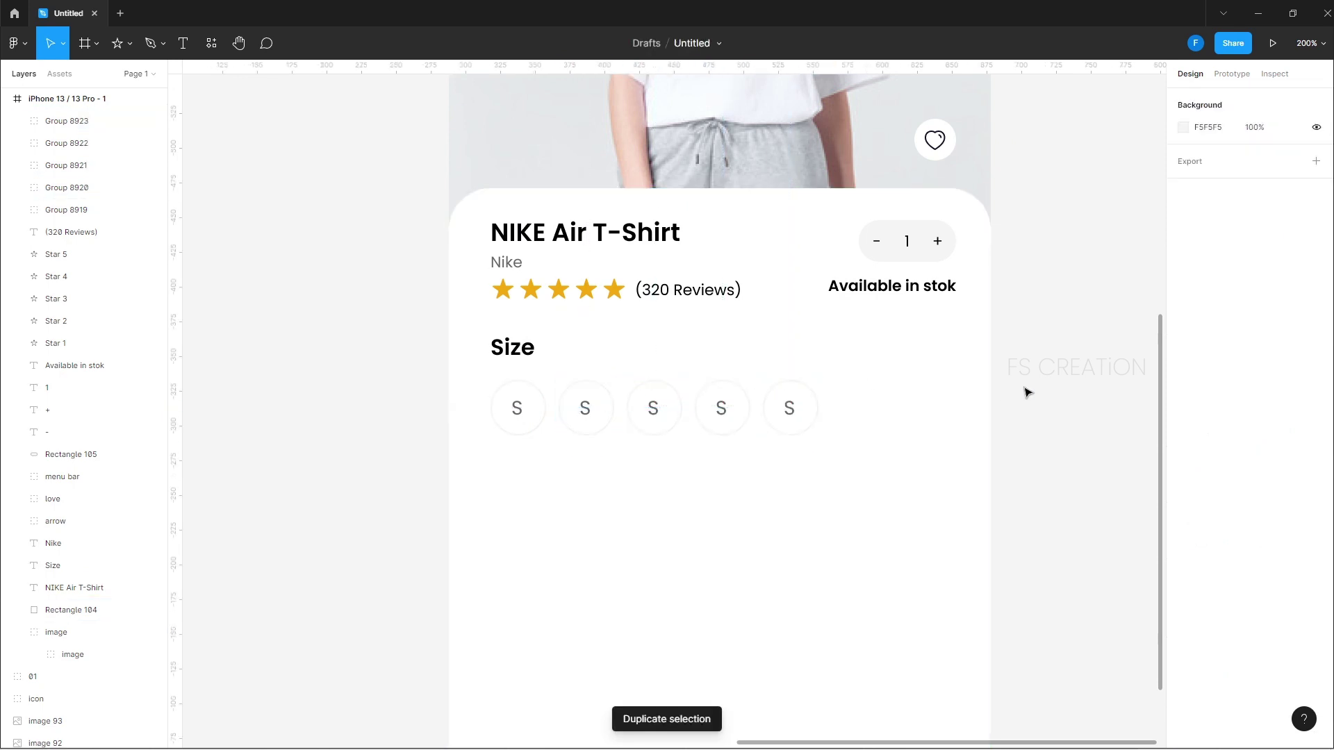
# Change the labels in the second and third size circles to "M" and "L"
pyautogui.click(586, 412)
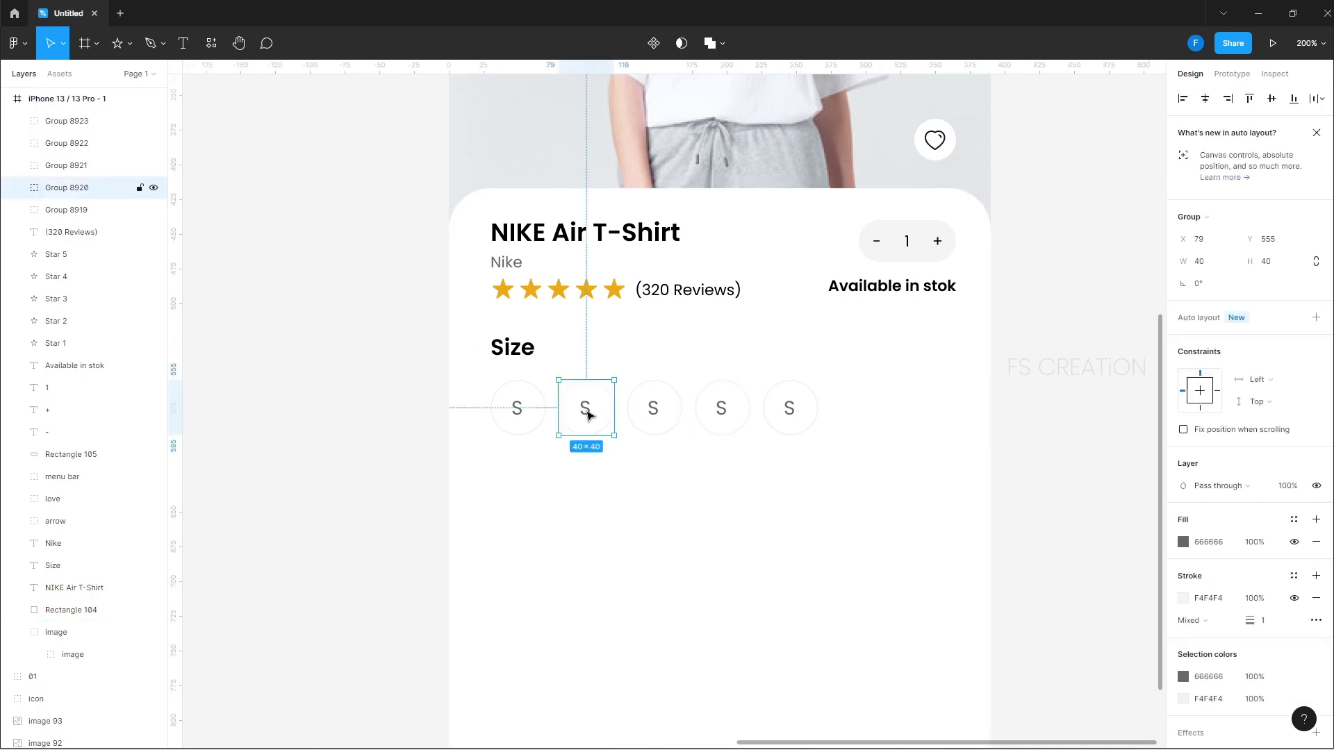
pyautogui.doubleClick(586, 410)
pyautogui.doubleClick(587, 410)
pyautogui.write('M')
pyautogui.press('Escape')
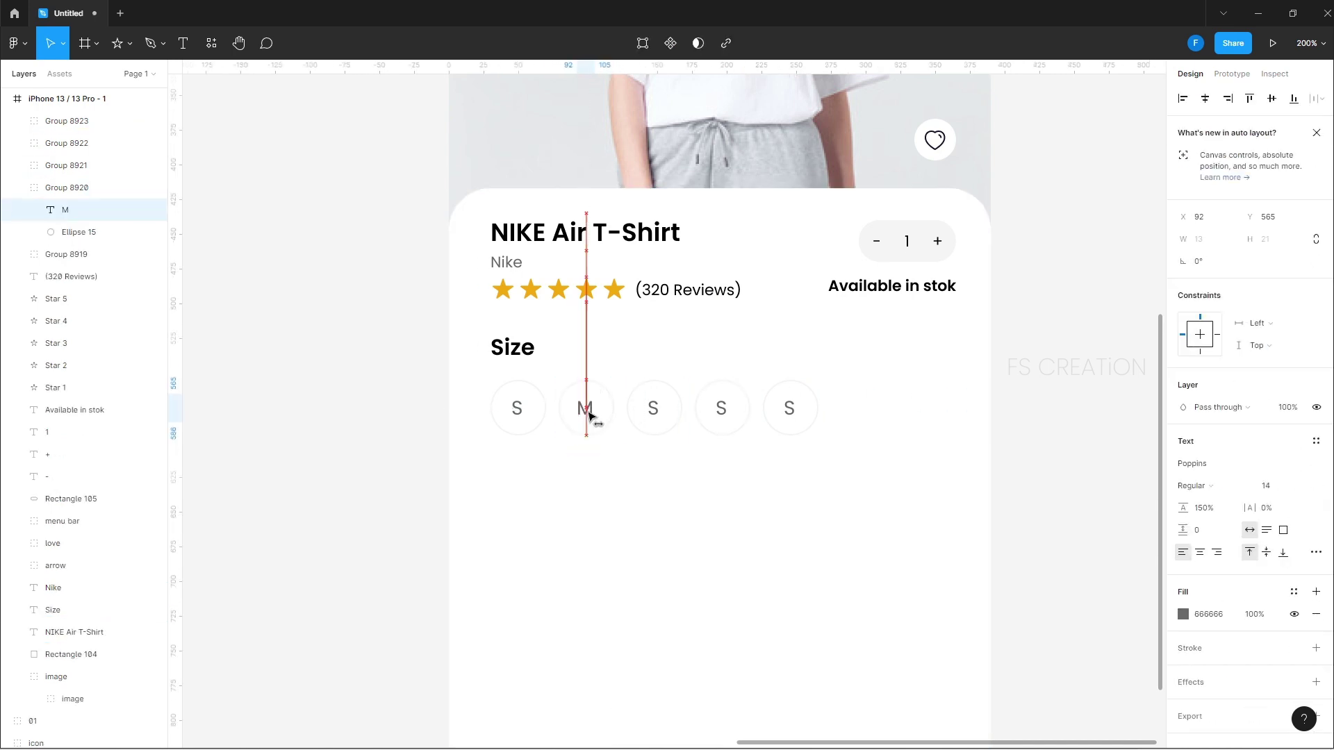
pyautogui.doubleClick(653, 410)
pyautogui.write('L')
pyautogui.press('Escape')
# Change the labels in the fourth and fifth size circles to "XL" and "XXL"
pyautogui.doubleClick(718, 410)
pyautogui.rightClick(716, 407)
pyautogui.write('XL')
pyautogui.press('Escape')
pyautogui.doubleClick(789, 410)
pyautogui.write('XXL')
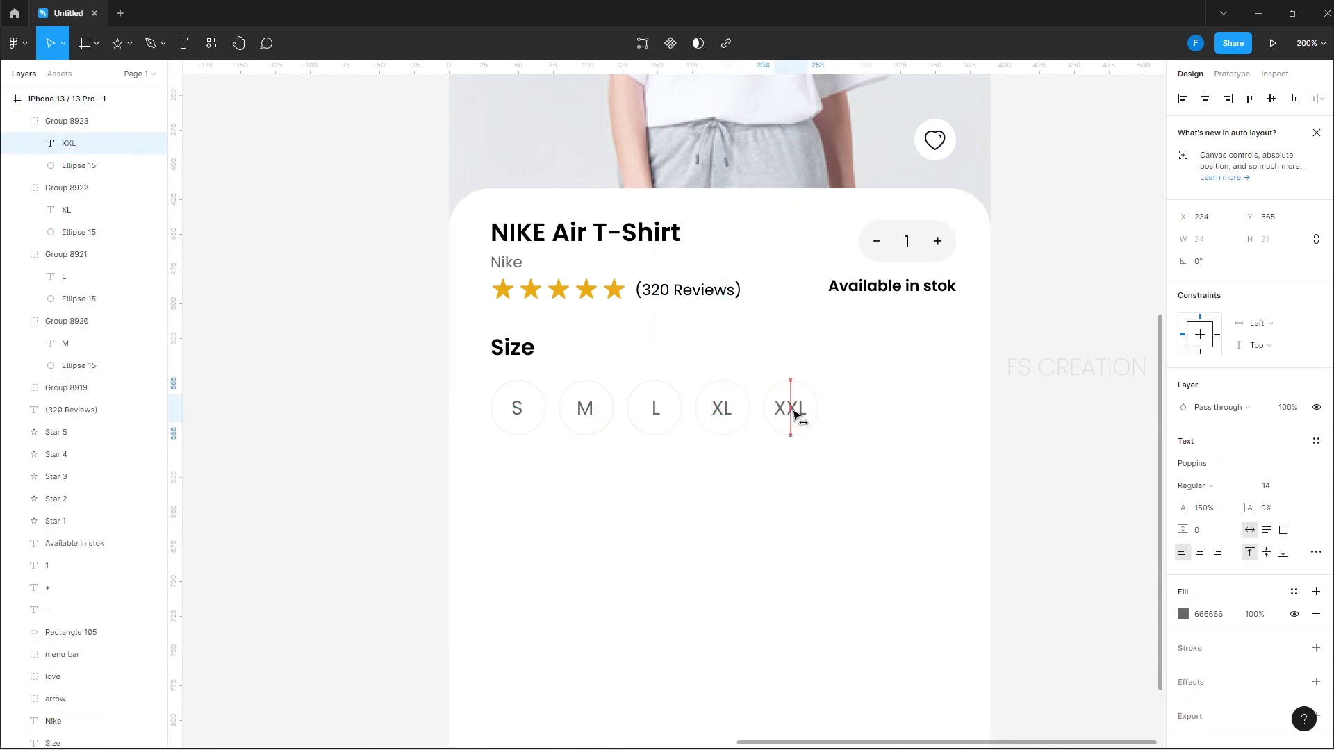
pyautogui.click(1031, 395)
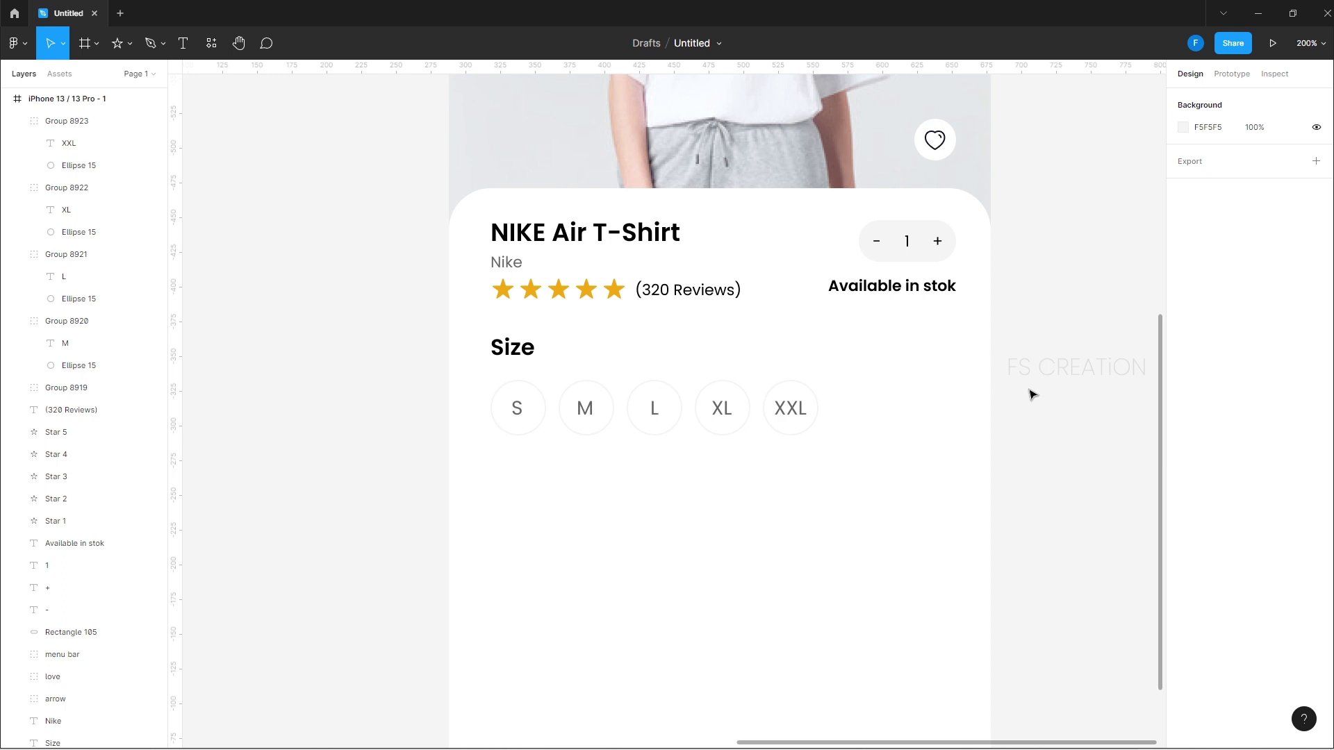
# Add a black 000000 fill to the circle behind the "L" size label
pyautogui.click(679, 399)
pyautogui.doubleClick(679, 396)
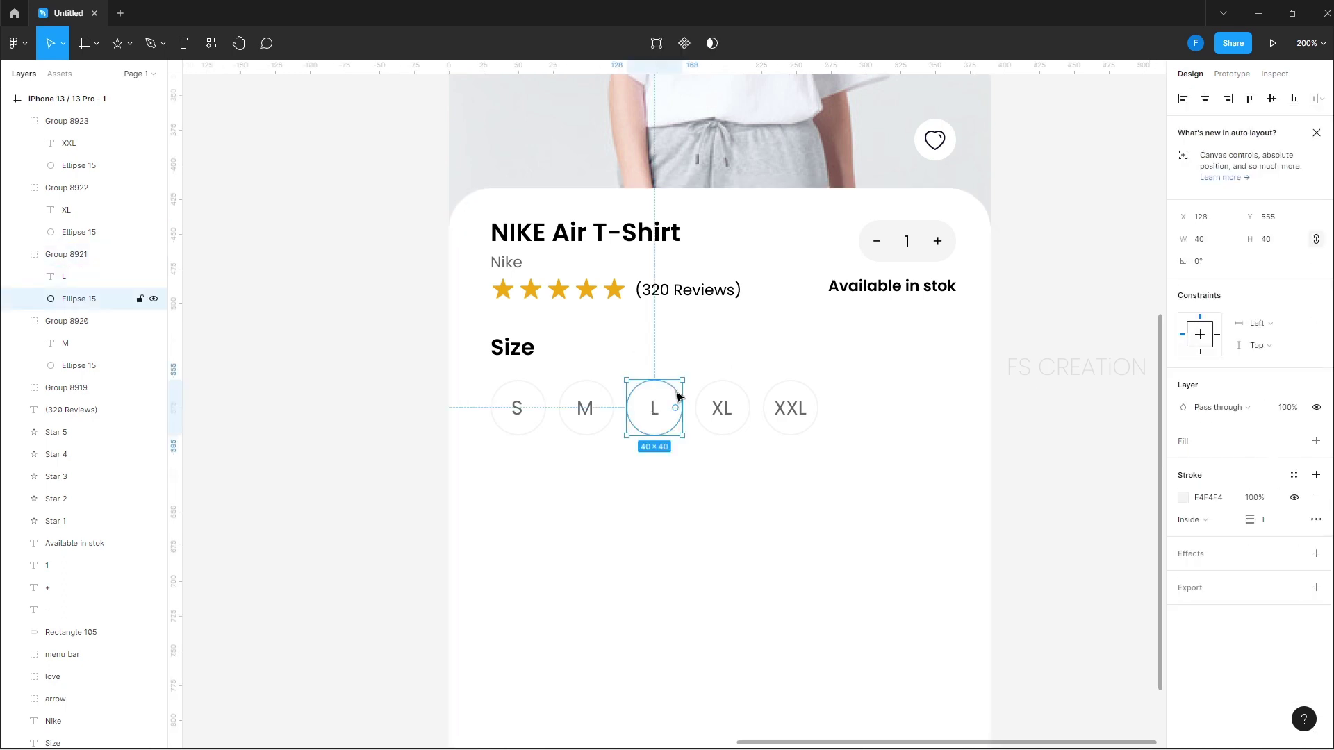
pyautogui.click(1315, 441)
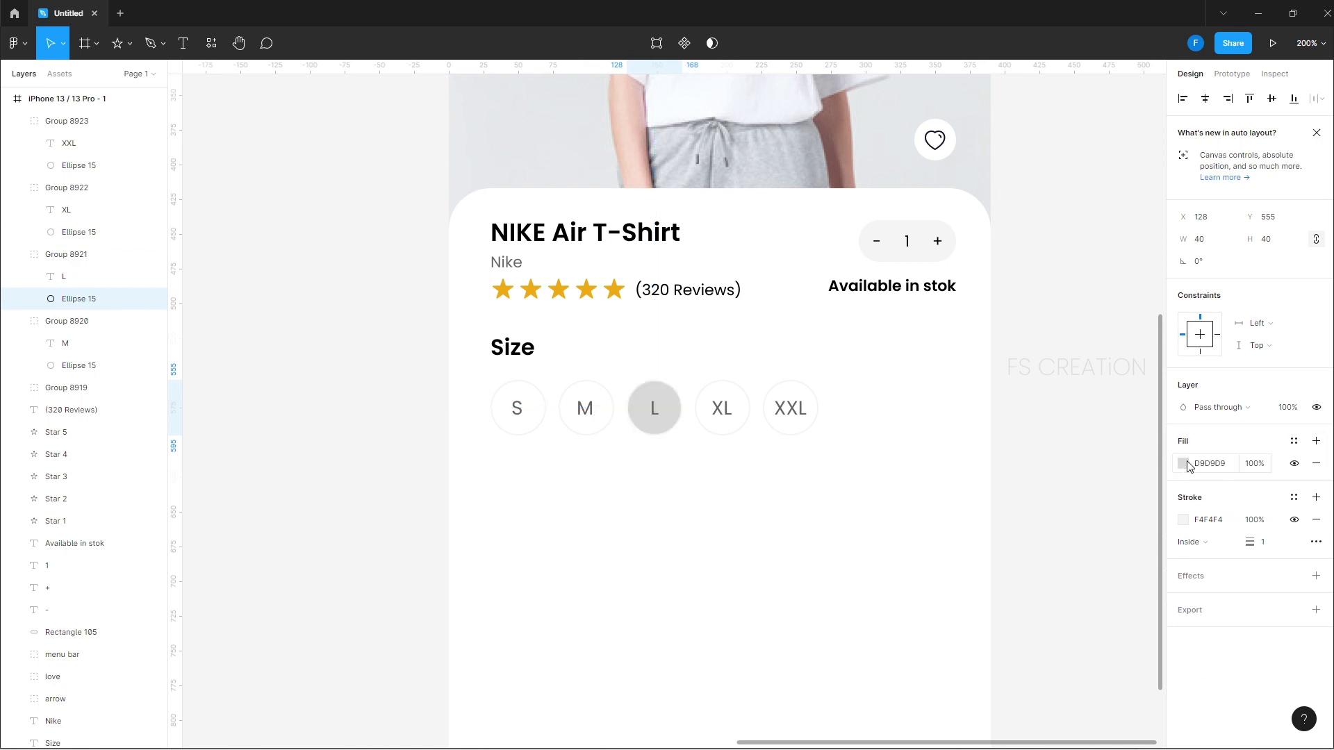
pyautogui.click(1183, 463)
pyautogui.write('000000')
pyautogui.press('Return')
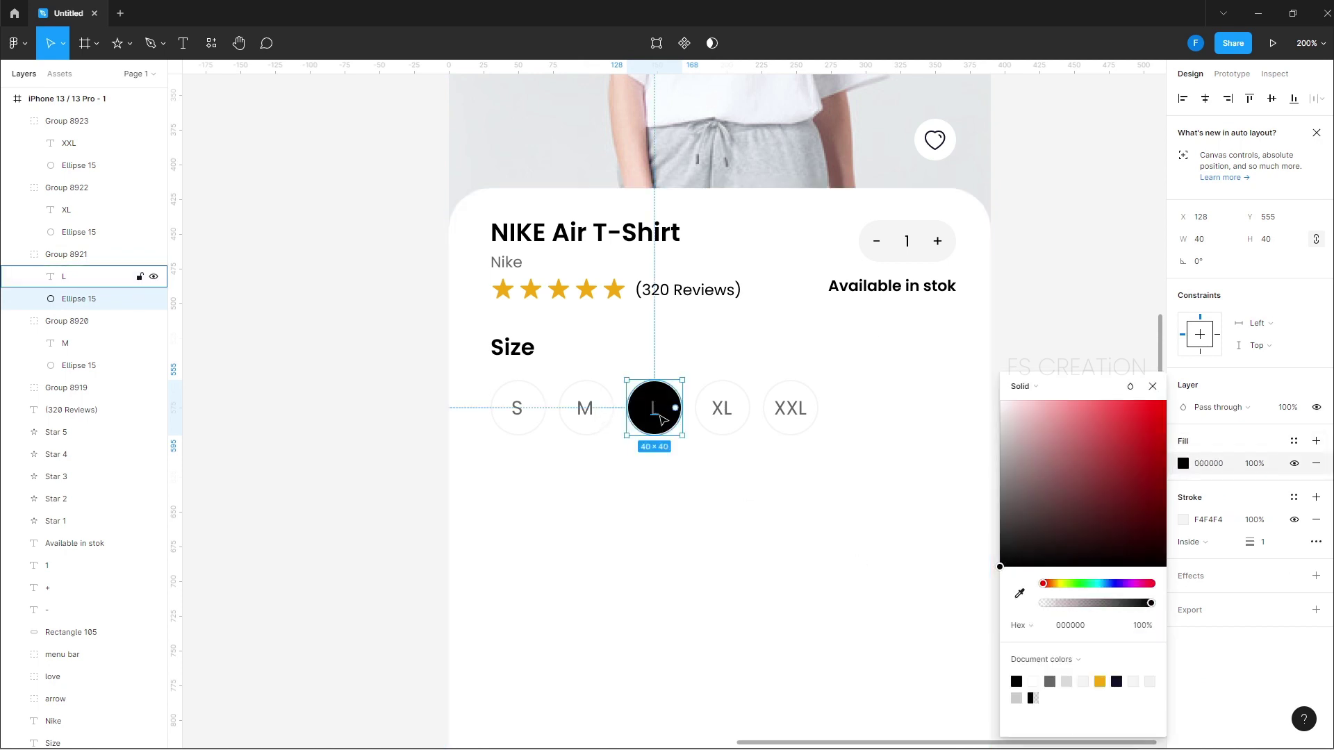
# Make the "L" label on the black circle white
pyautogui.click(655, 411)
pyautogui.click(1183, 614)
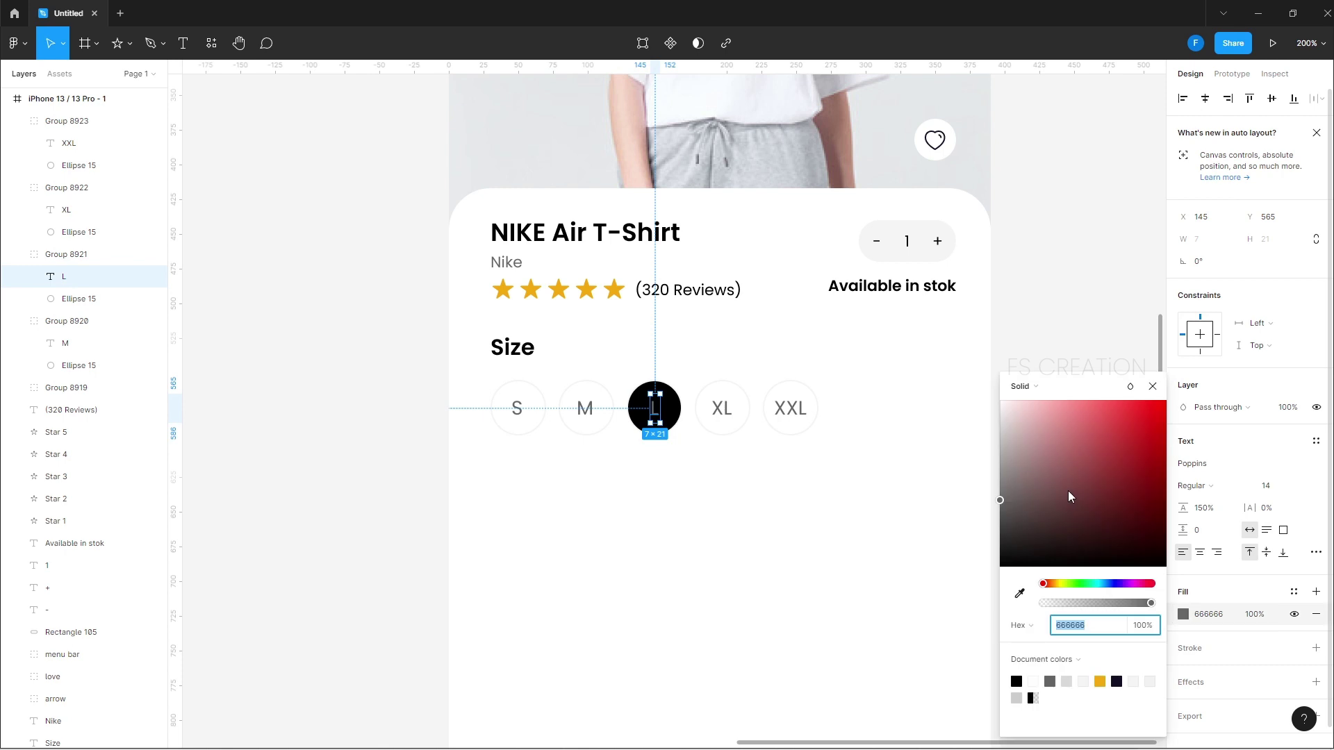
pyautogui.click(1026, 283)
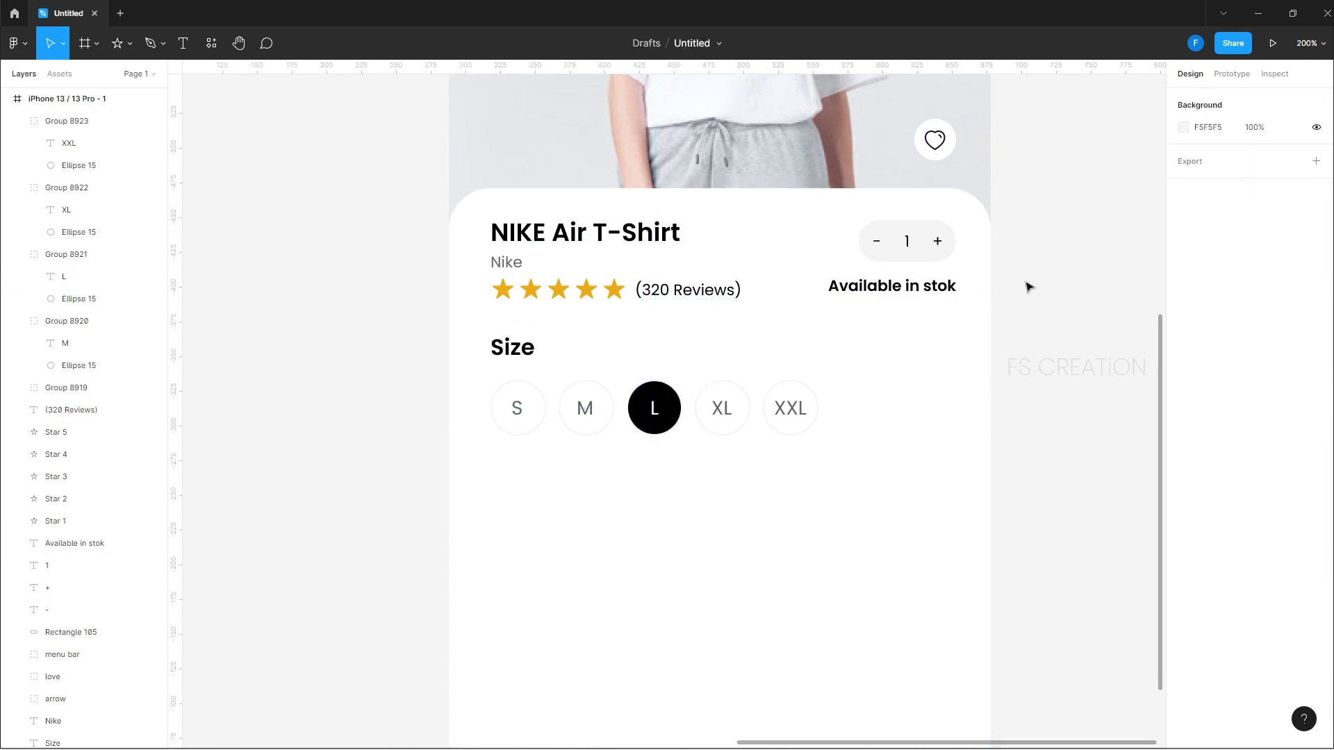
# Draw a rectangle beside the size circles, below the stock note, and make it 40 wide by 130 high
pyautogui.hotkey('shift', '0')
pyautogui.scroll(2, 1025, 277)
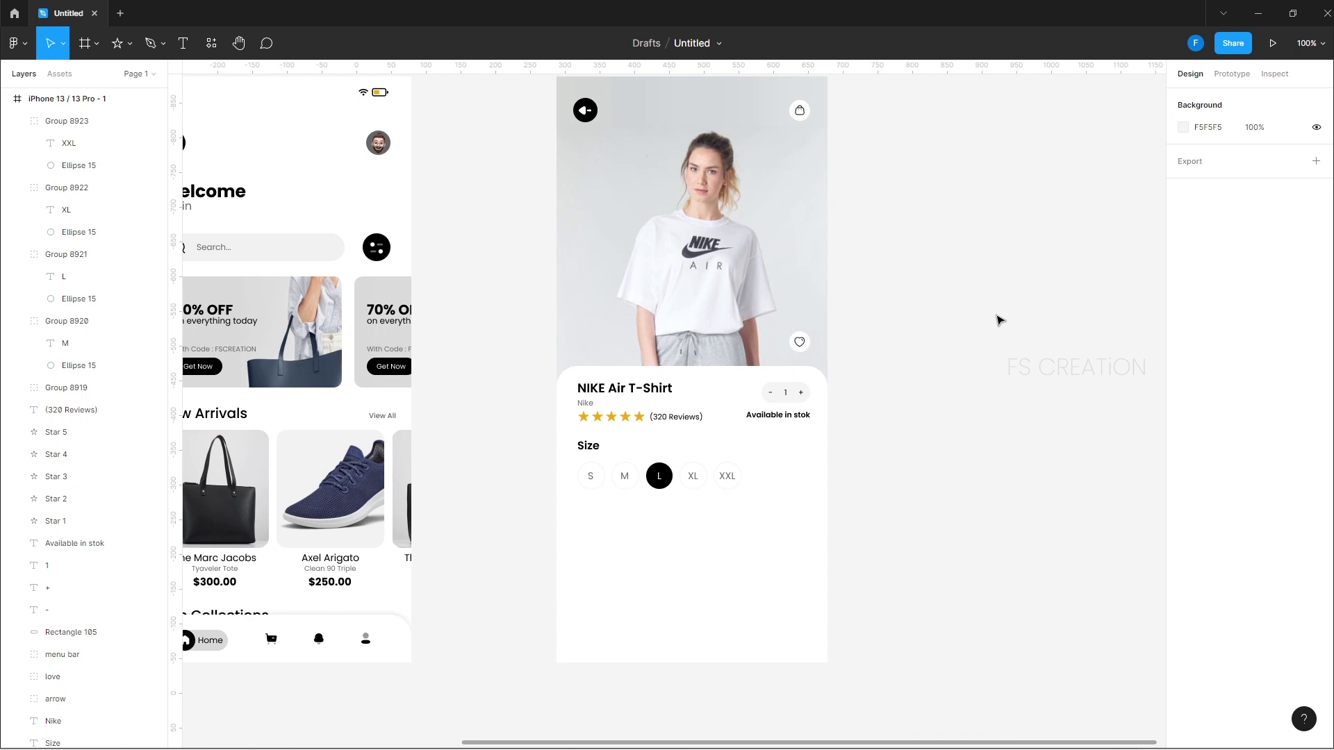
pyautogui.scroll(3, 796, 377)
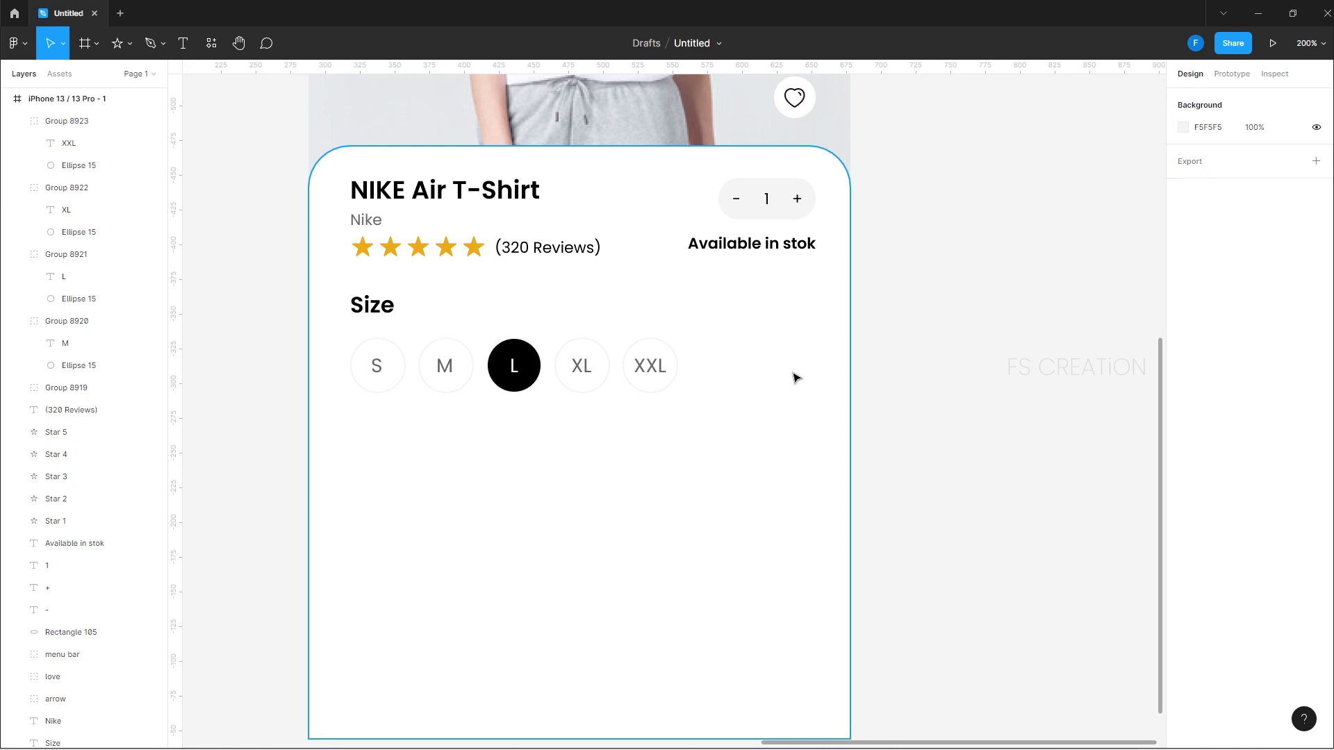
pyautogui.press('r')
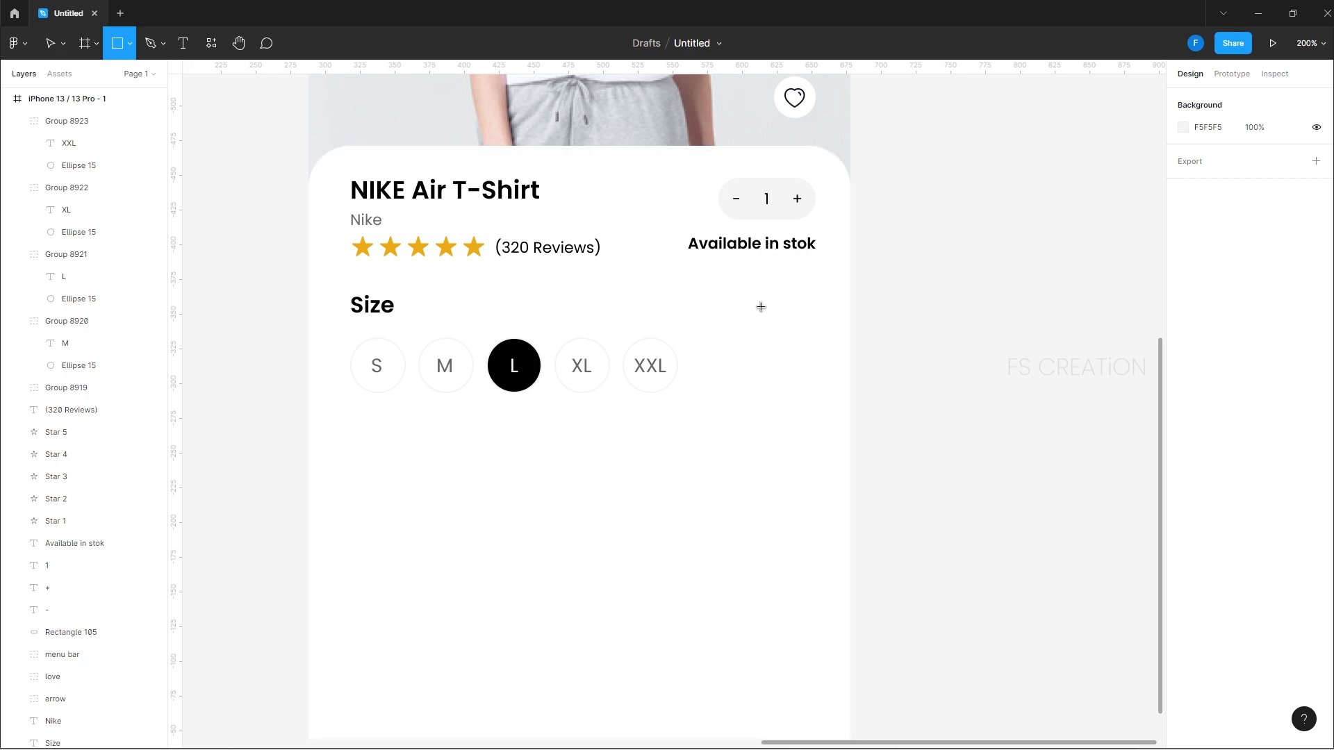
pyautogui.moveTo(760, 306); pyautogui.dragTo(794, 441)
pyautogui.click(1278, 248)
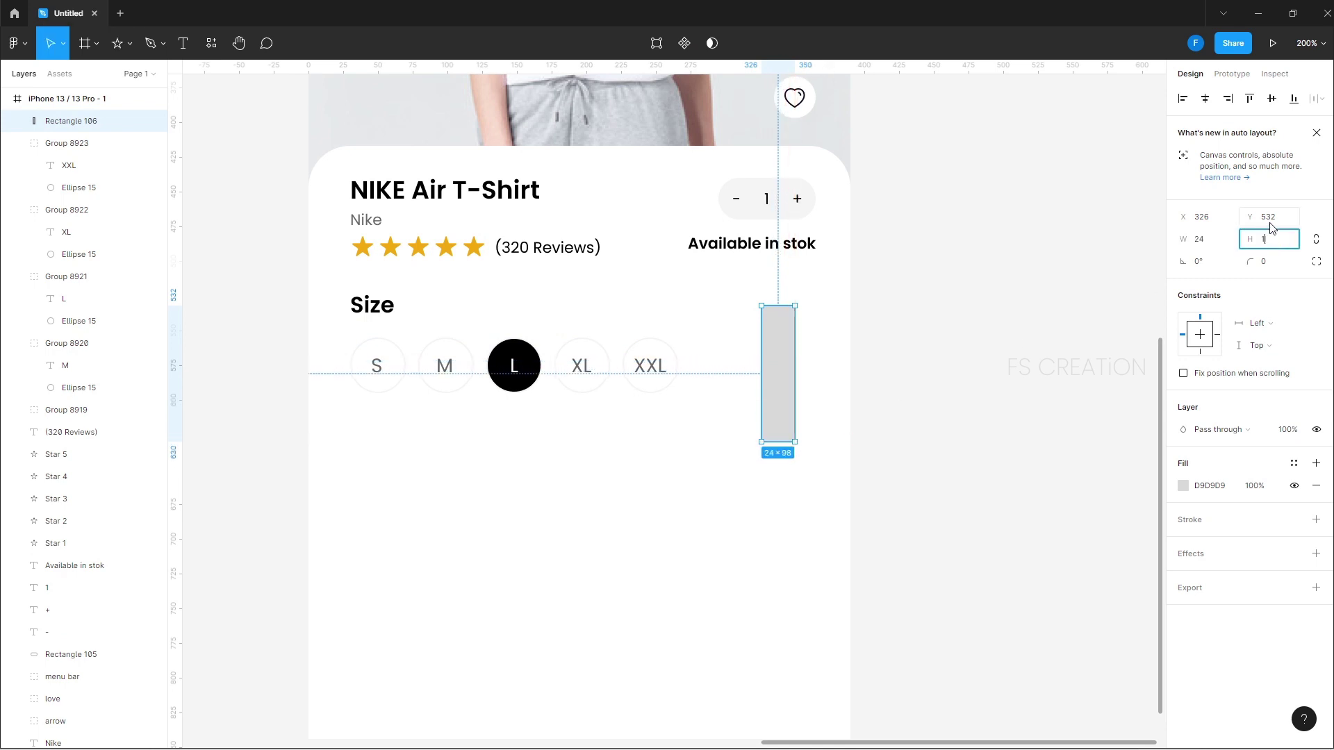
pyautogui.click(1220, 239)
pyautogui.write('4')
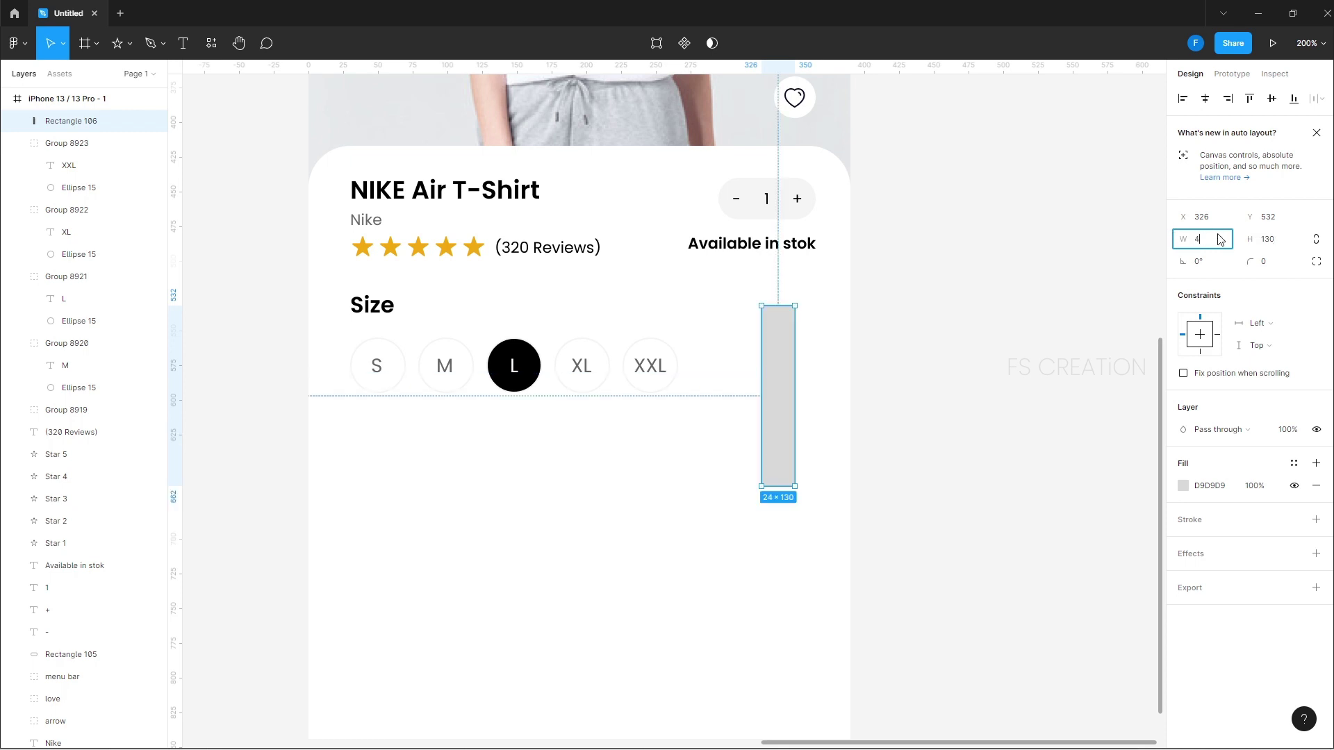
# Give the tall rectangle a corner radius of 51 and move it up to Y 521
pyautogui.click(1265, 264)
pyautogui.write('51')
pyautogui.press('Return')
pyautogui.moveTo(780, 349)
pyautogui.mouseDown()
pyautogui.moveTo(773, 338)
pyautogui.moveTo(789, 378)
pyautogui.moveTo(781, 357)
pyautogui.mouseUp()
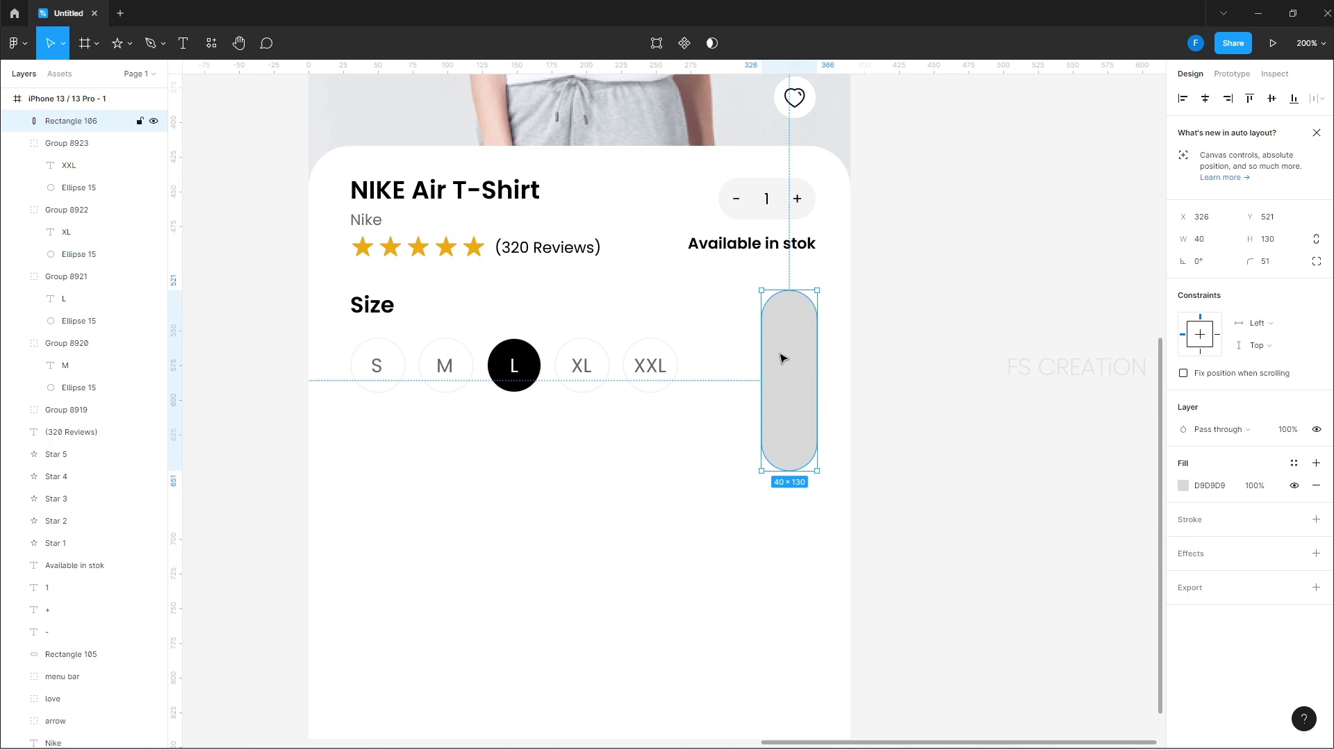
# Fill the tall pill shape with white FFFFFF
pyautogui.click(1184, 486)
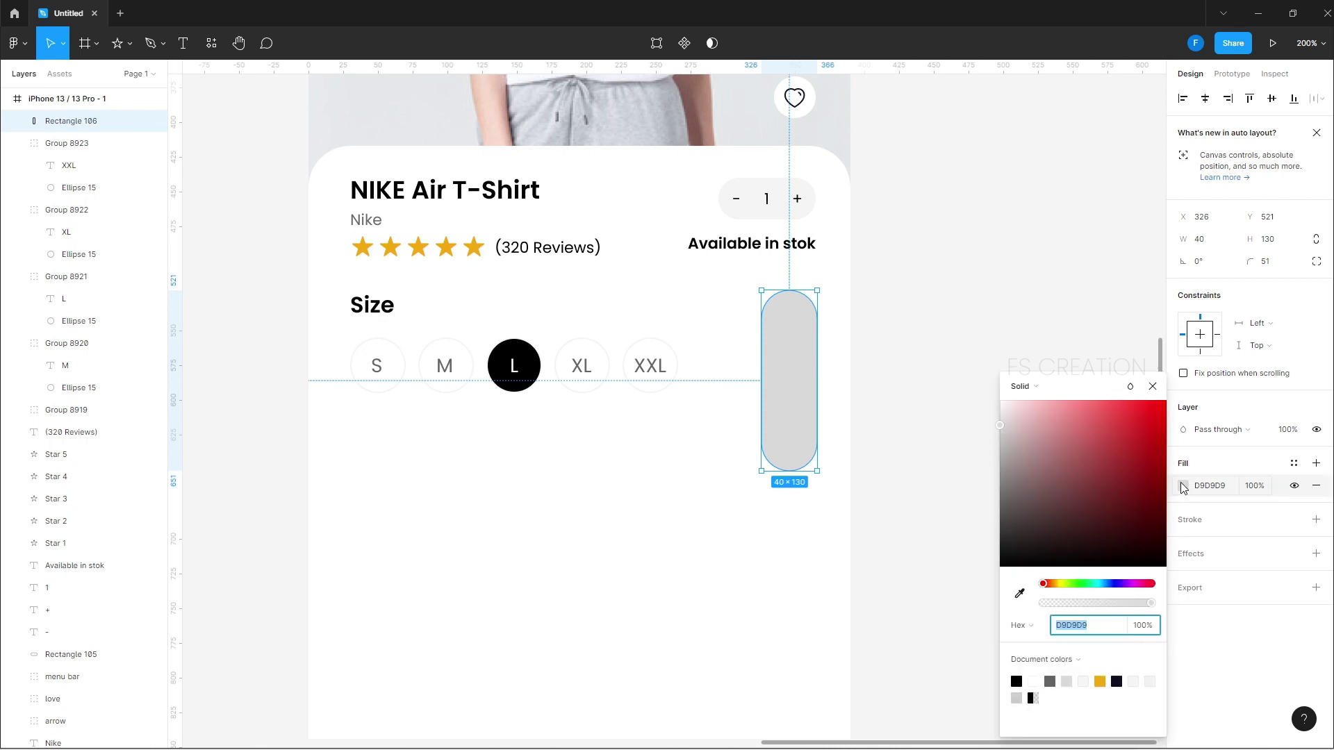
pyautogui.moveTo(1110, 431); pyautogui.dragTo(863, 307)
pyautogui.click(790, 391)
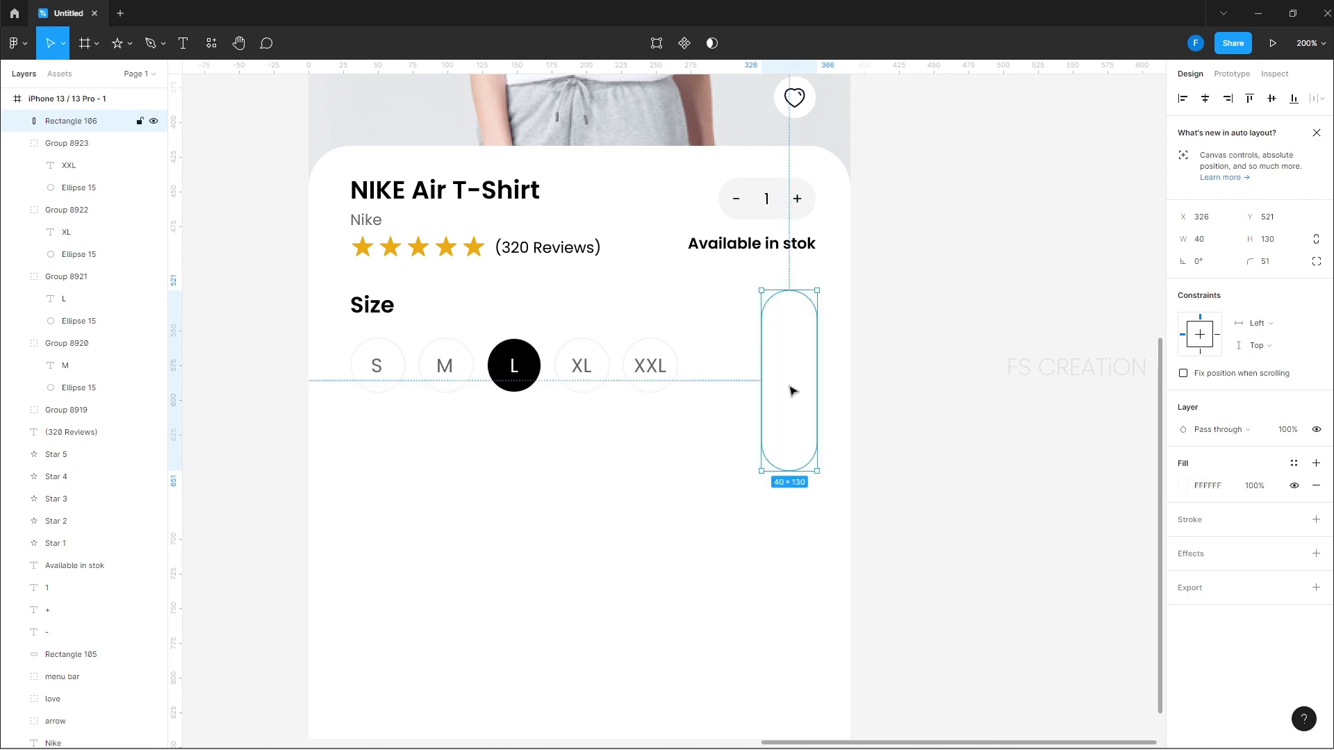
# Add a drop shadow to the white pill with Y offset 0, blur 10 and 9% opacity
pyautogui.click(1316, 553)
pyautogui.click(1184, 577)
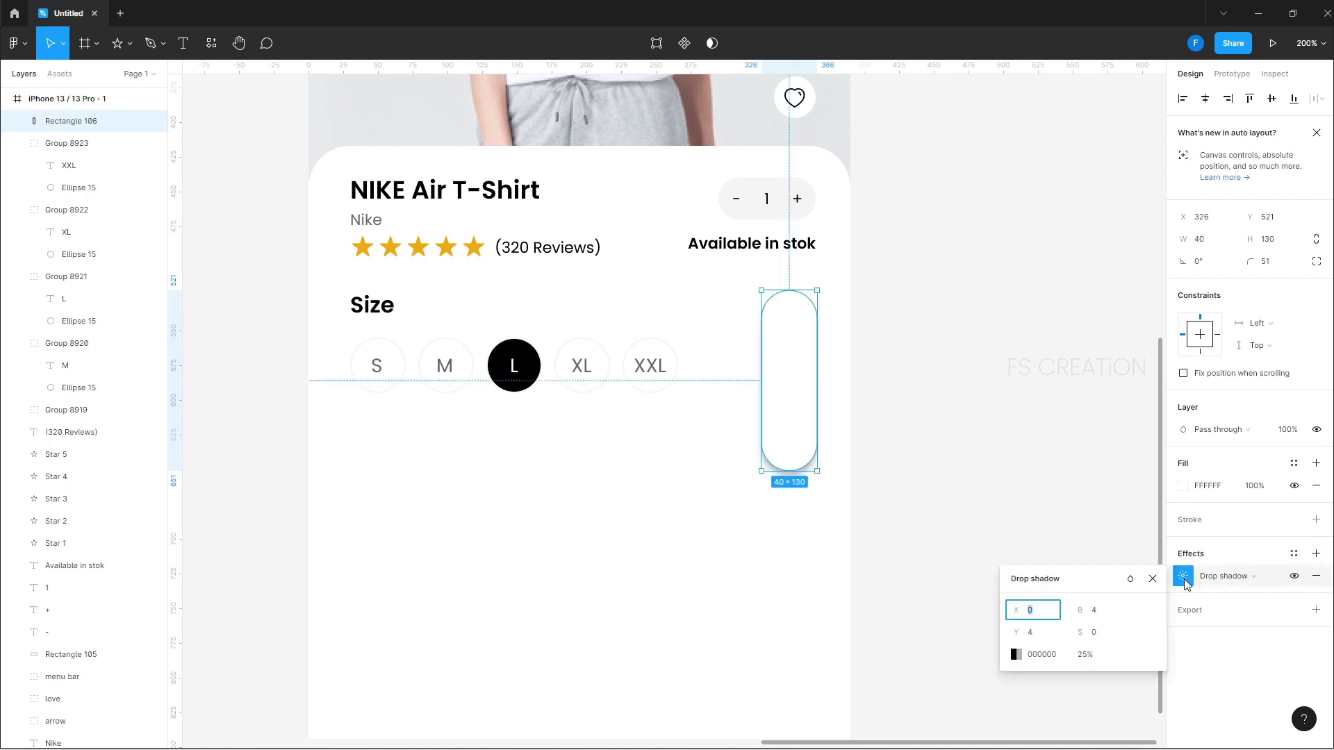
pyautogui.moveTo(1040, 637); pyautogui.dragTo(1070, 610)
pyautogui.moveTo(1098, 661); pyautogui.dragTo(1070, 656)
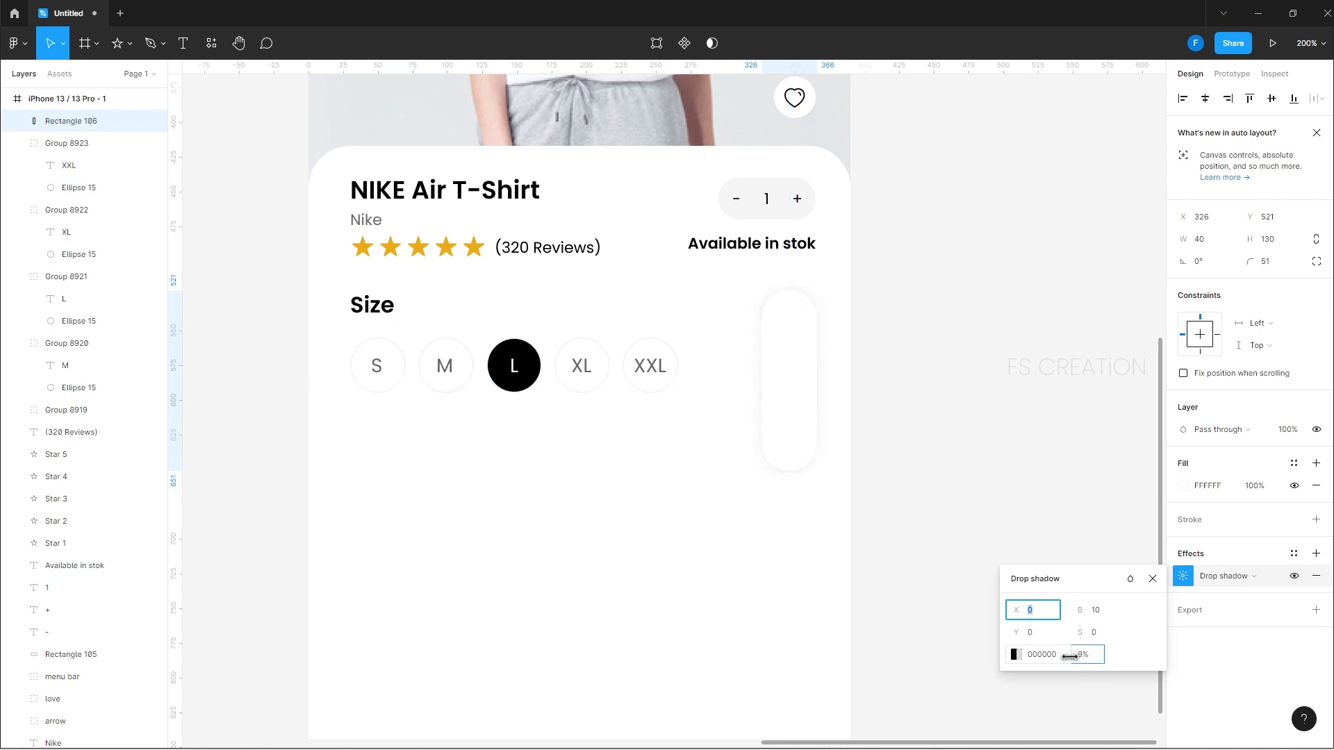
pyautogui.click(993, 438)
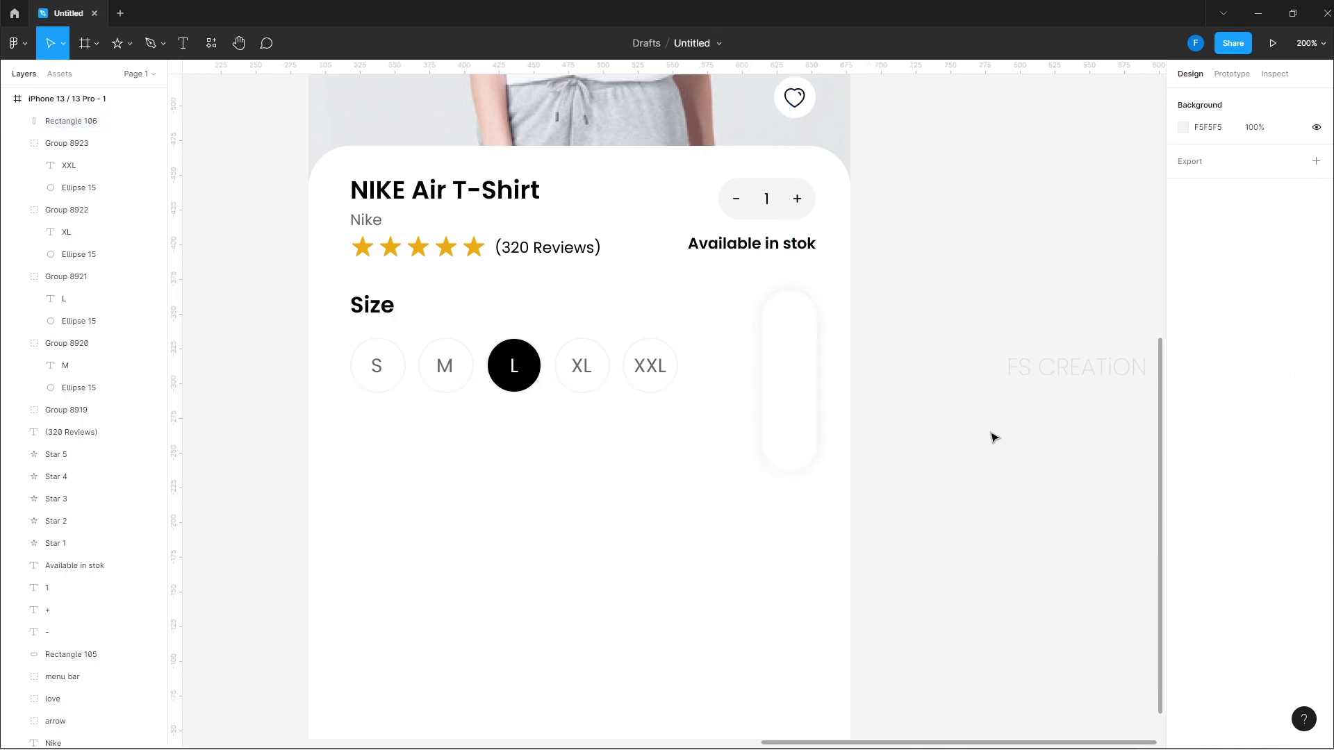
# Draw a circle inside the upper part of the white pill and size it 20 by 20
pyautogui.press('o')
pyautogui.moveTo(794, 332); pyautogui.dragTo(805, 343)
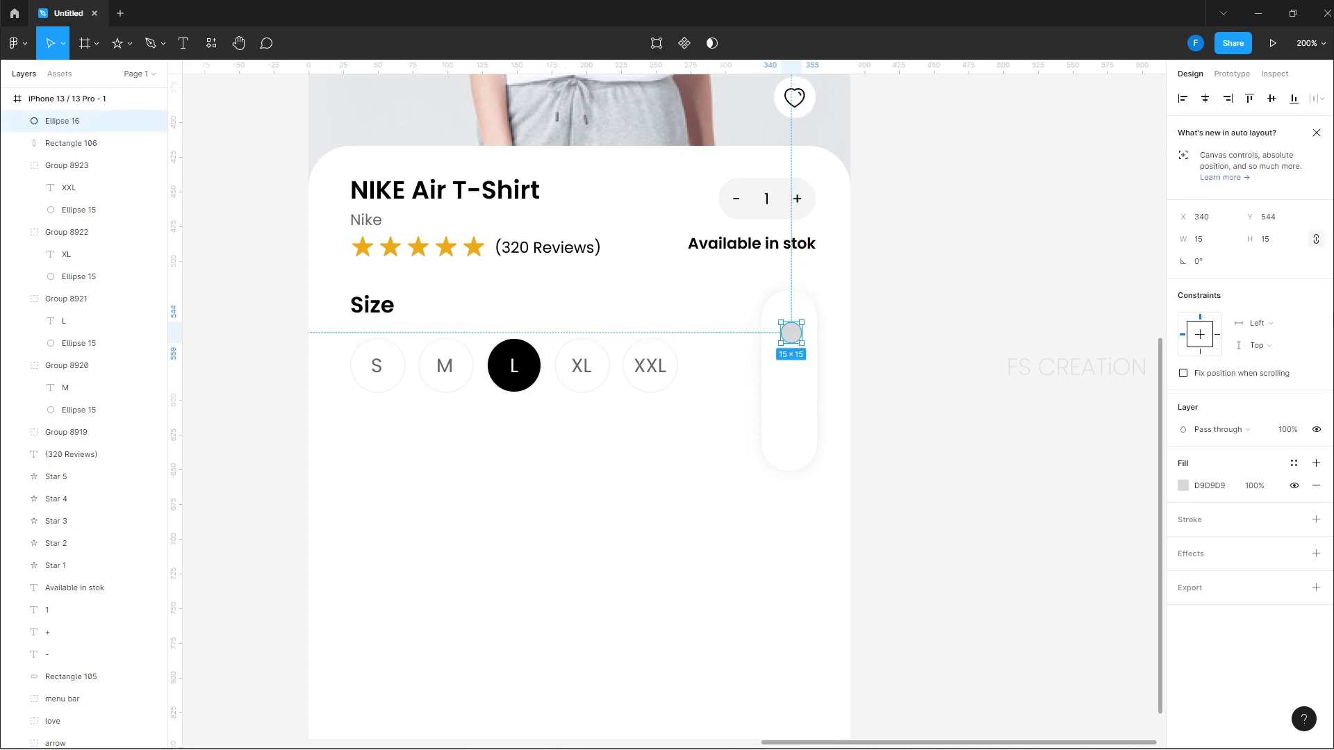
pyautogui.click(1277, 240)
pyautogui.write('20')
pyautogui.press('Return')
pyautogui.click(914, 303)
# Move the grey circle up so it sits horizontally centred near the top of the pill
pyautogui.scroll(3, 827, 417)
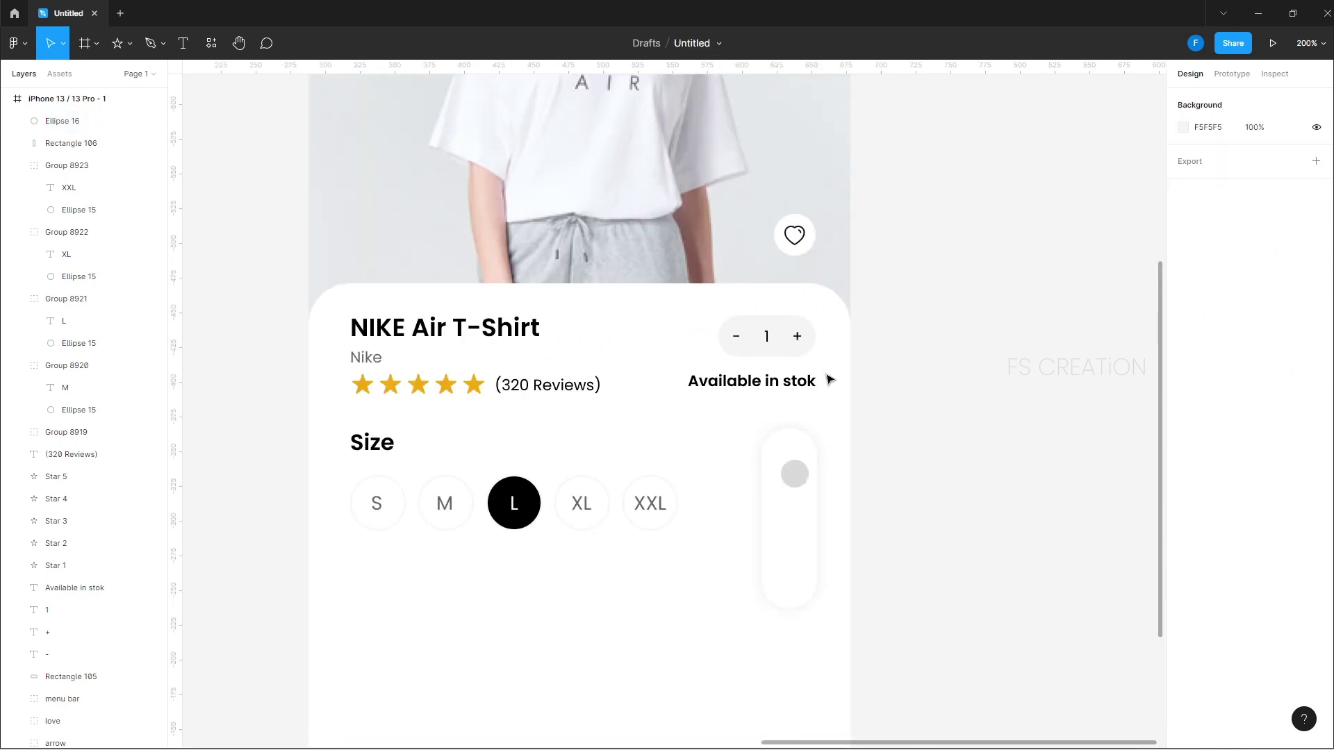
pyautogui.scroll(3, 828, 488)
pyautogui.click(797, 477)
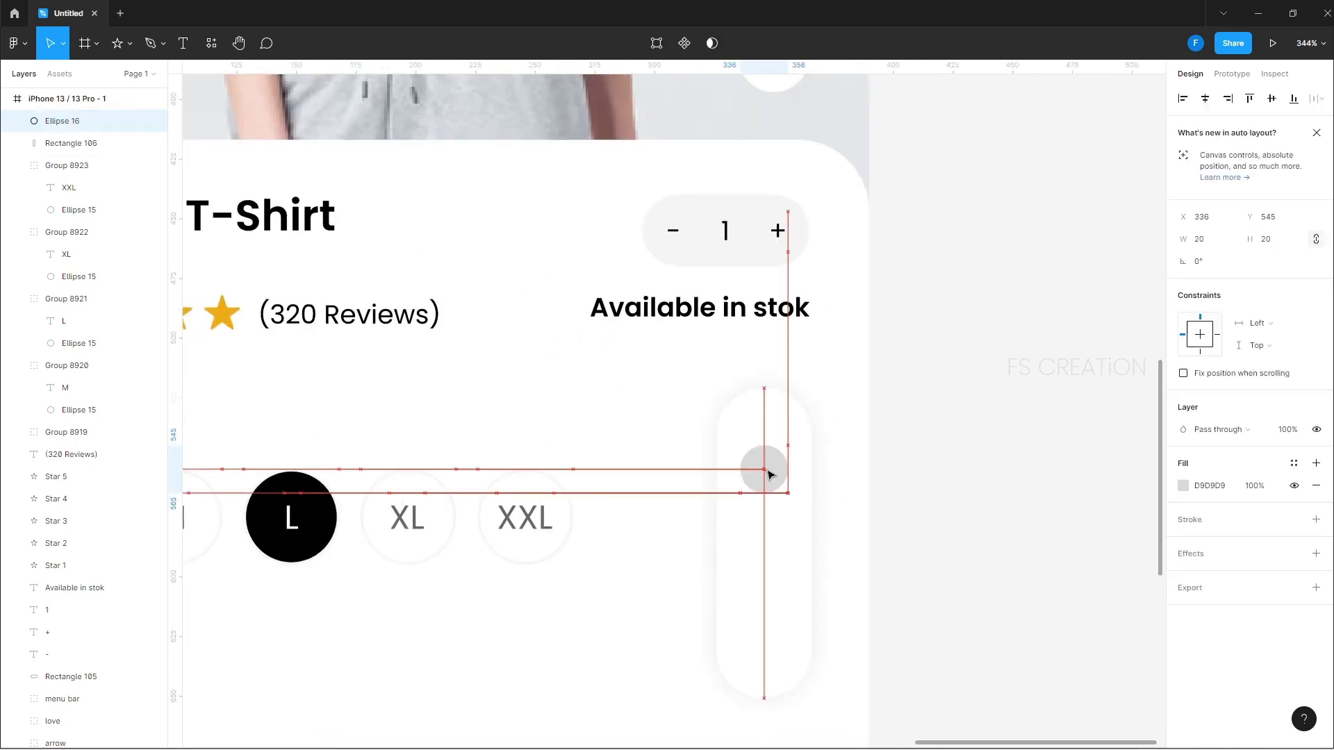
pyautogui.moveTo(764, 470); pyautogui.dragTo(774, 439)
# Duplicate the grey circle down the pill to make four circles, deleting the surplus fifth copy
pyautogui.scroll(-3, 775, 439)
pyautogui.moveTo(736, 274); pyautogui.dragTo(728, 329)
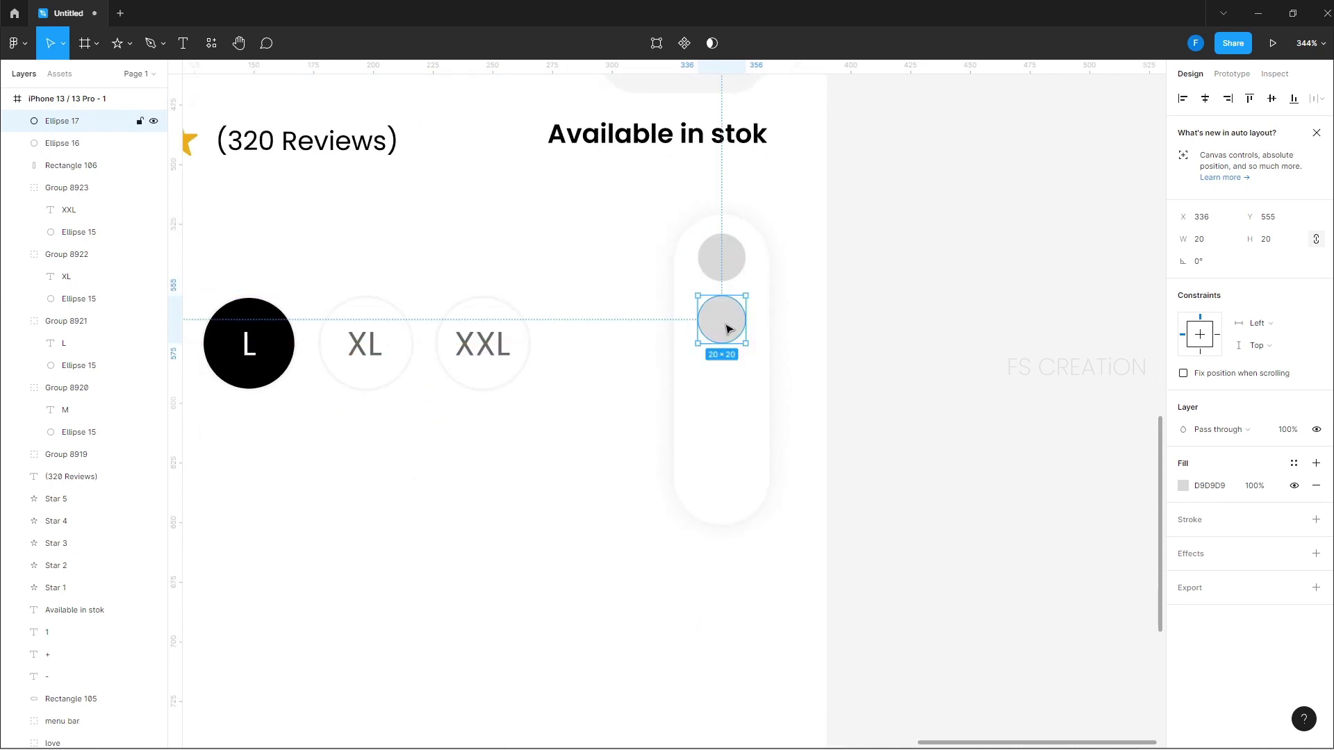
pyautogui.hotkey('ctrl', 'd')
pyautogui.hotkey('ctrl', 'd')
pyautogui.hotkey('ctrl', 'd')
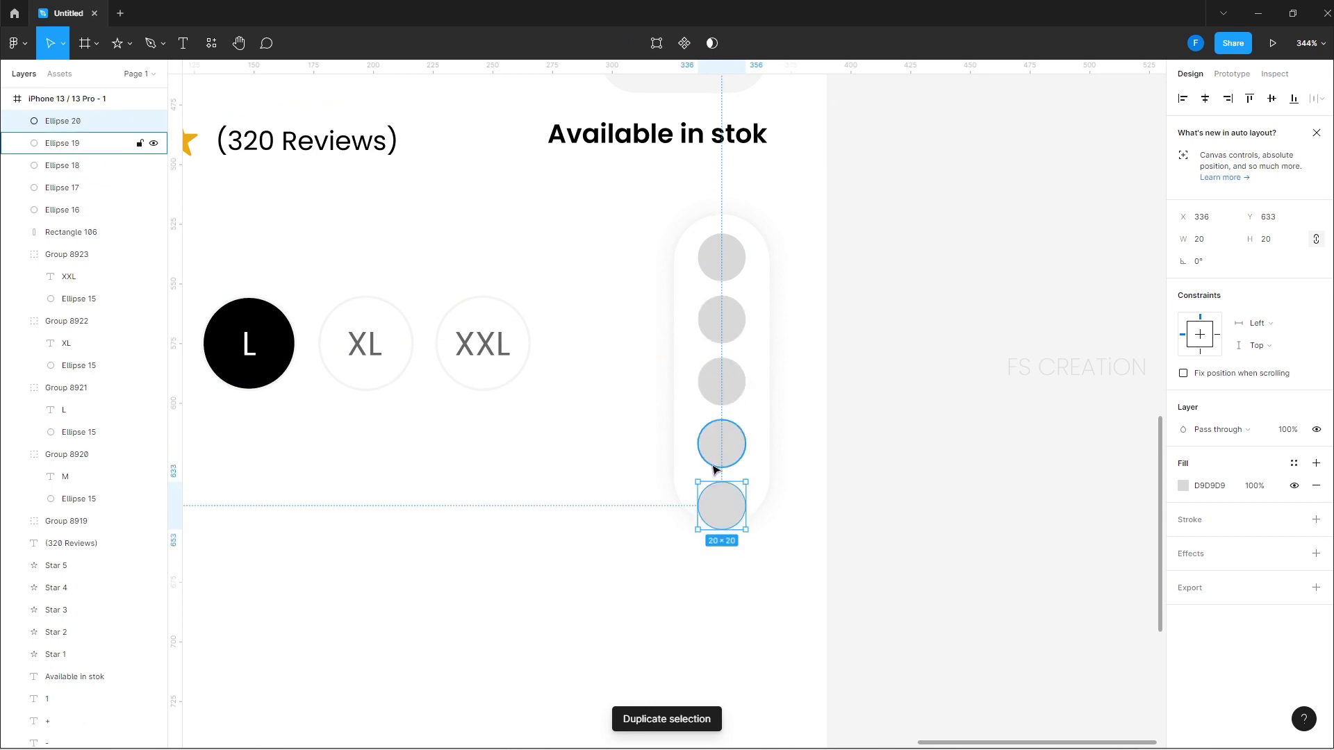
pyautogui.press('Delete')
# Spread the lower three circles down the pill and distribute all four with equal vertical spacing
pyautogui.moveTo(722, 445); pyautogui.dragTo(723, 482)
pyautogui.moveTo(722, 384); pyautogui.dragTo(723, 411)
pyautogui.moveTo(721, 325); pyautogui.dragTo(721, 343)
pyautogui.click(722, 261)
pyautogui.keyDown('shift'); pyautogui.click(723, 337); pyautogui.keyUp('shift')
pyautogui.keyDown('shift'); pyautogui.click(723, 415); pyautogui.keyUp('shift')
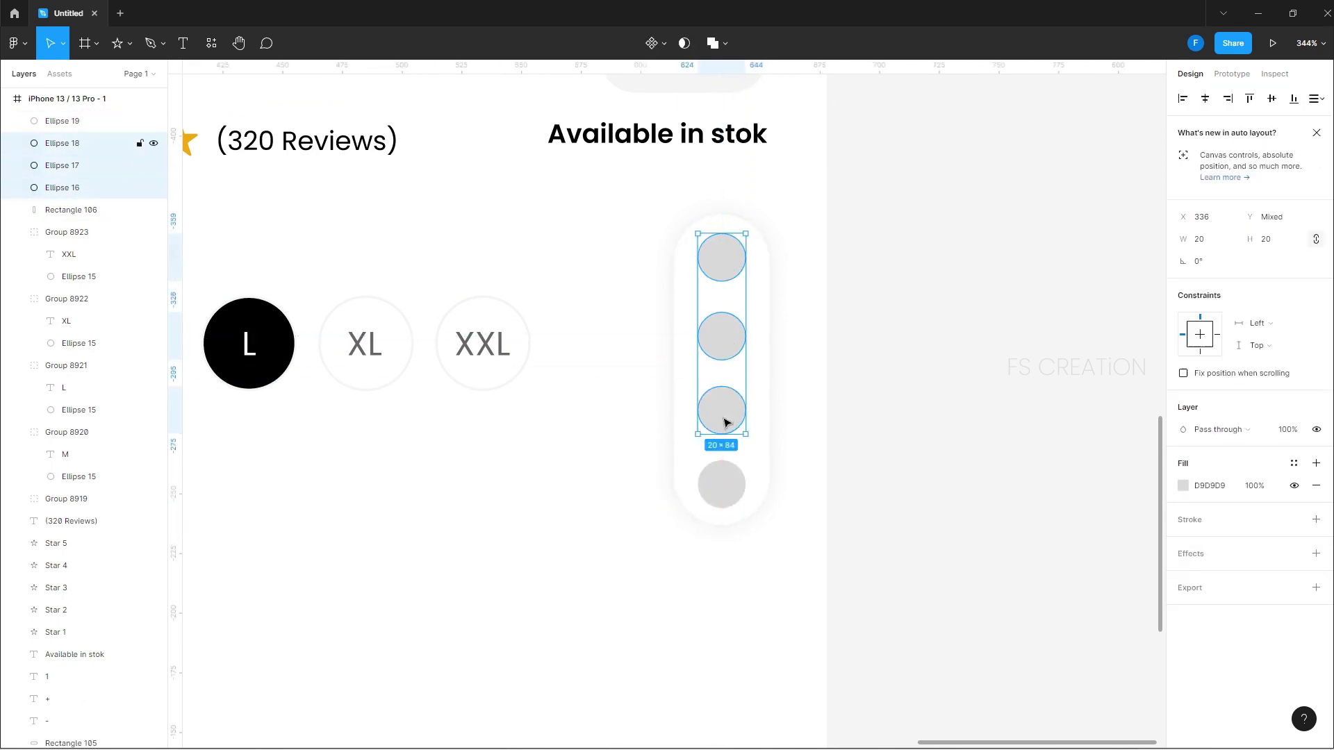
pyautogui.keyDown('shift'); pyautogui.click(723, 481); pyautogui.keyUp('shift')
pyautogui.click(1315, 101)
pyautogui.click(1250, 143)
# Reduce the spacing between the four circles to 9 and nudge them down to centre them vertically in the pill
pyautogui.scroll(5, 789, 512)
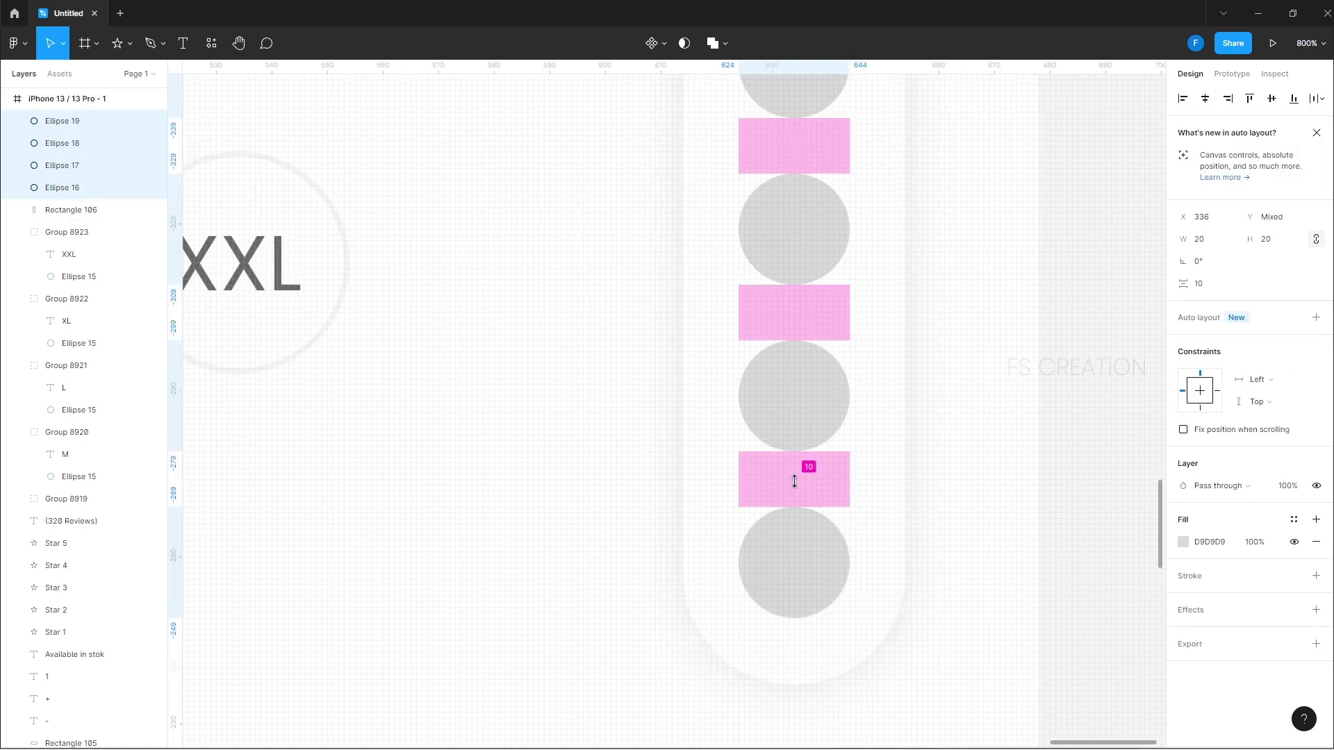
pyautogui.moveTo(794, 468); pyautogui.dragTo(798, 477)
pyautogui.scroll(-4, 748, 252)
pyautogui.press('Down')
pyautogui.press('Down')
pyautogui.press('Down')
pyautogui.press('Down')
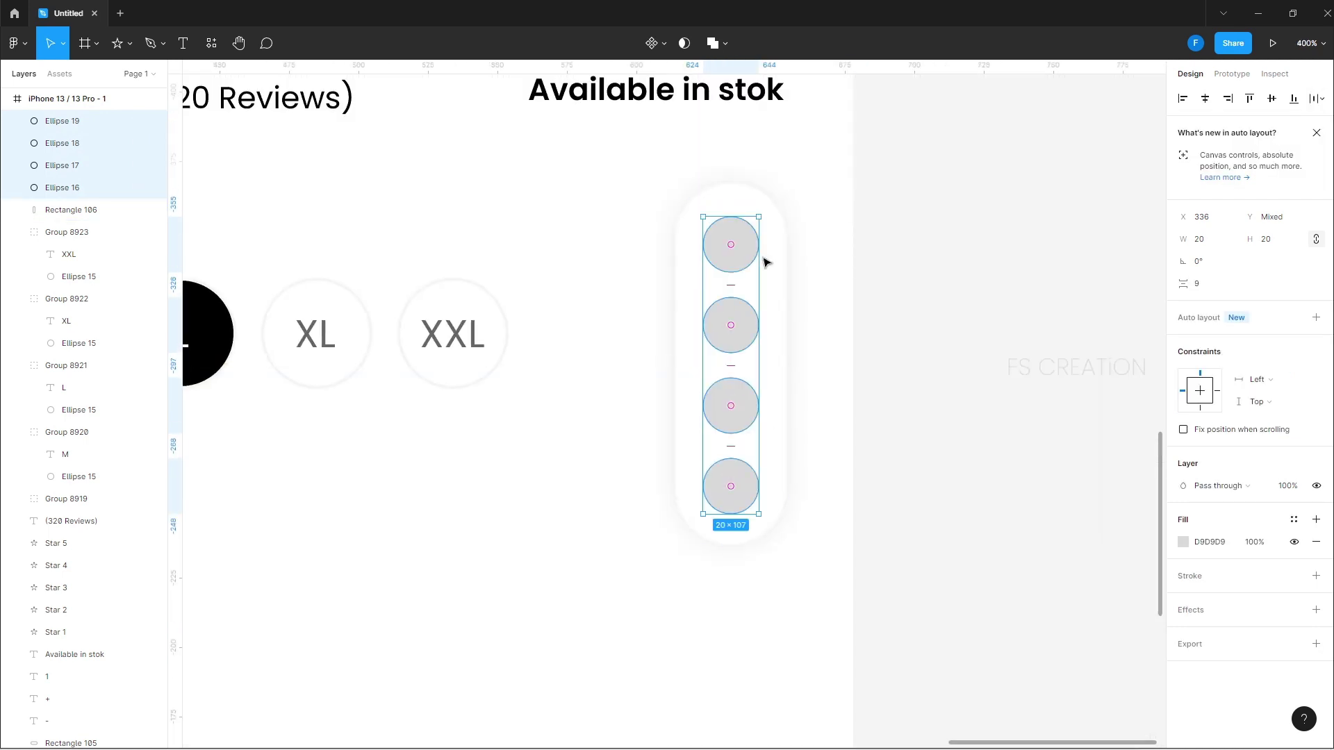
pyautogui.click(982, 309)
# Fill the second circle in the pill with green 59C65D
pyautogui.hotkey('shift', '0')
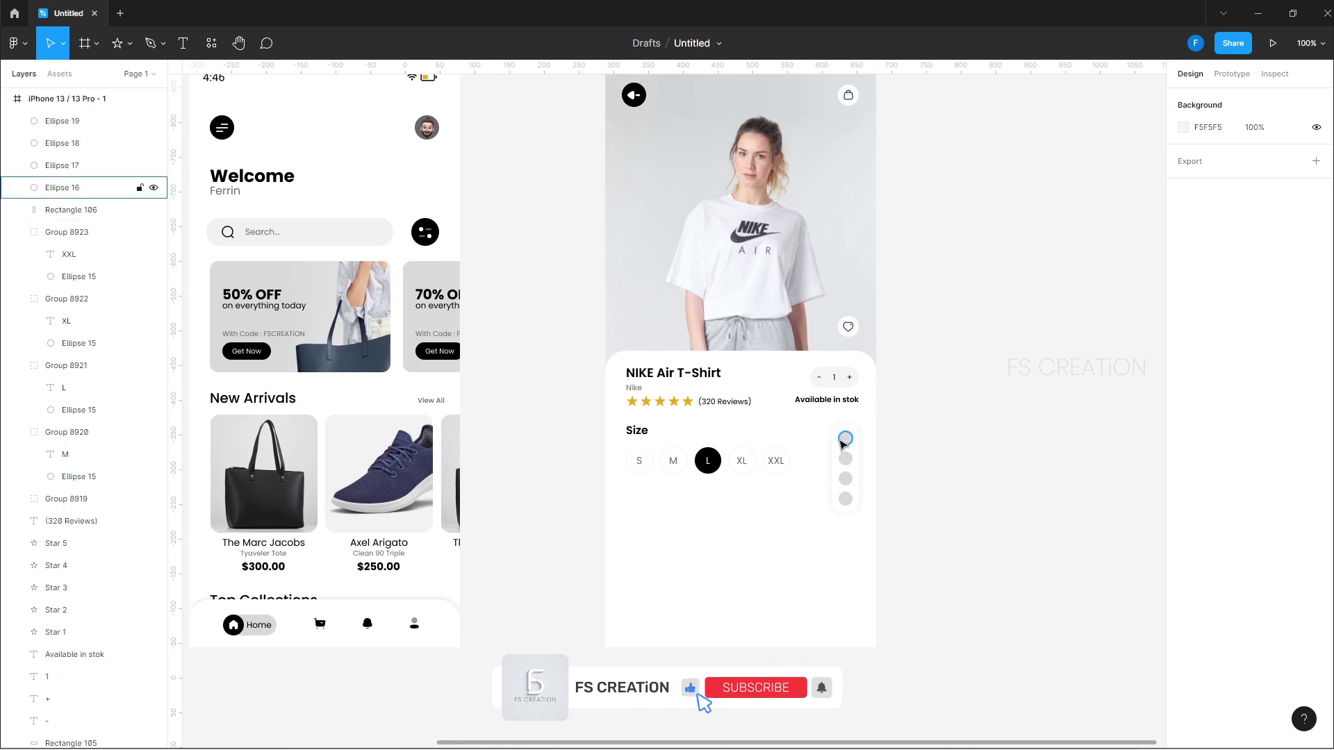
pyautogui.click(846, 460)
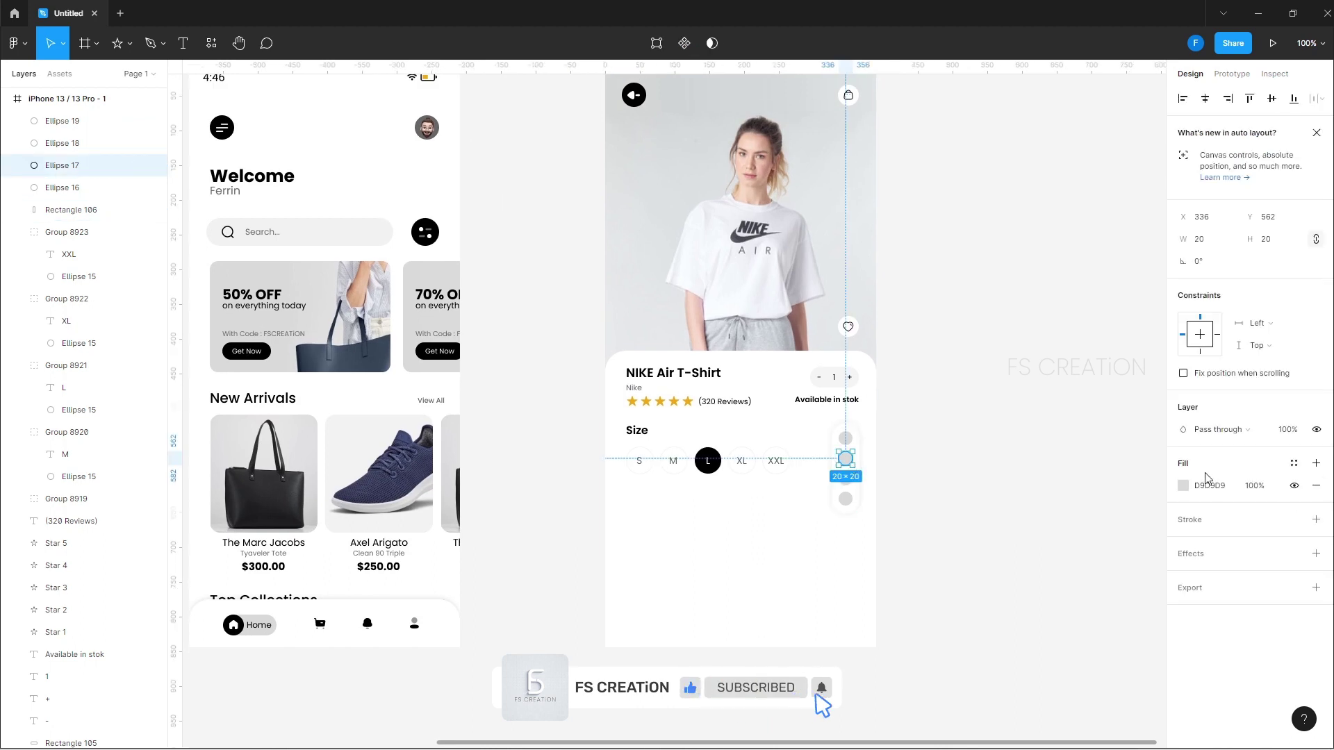
pyautogui.click(1183, 486)
pyautogui.moveTo(1104, 478); pyautogui.dragTo(1081, 437)
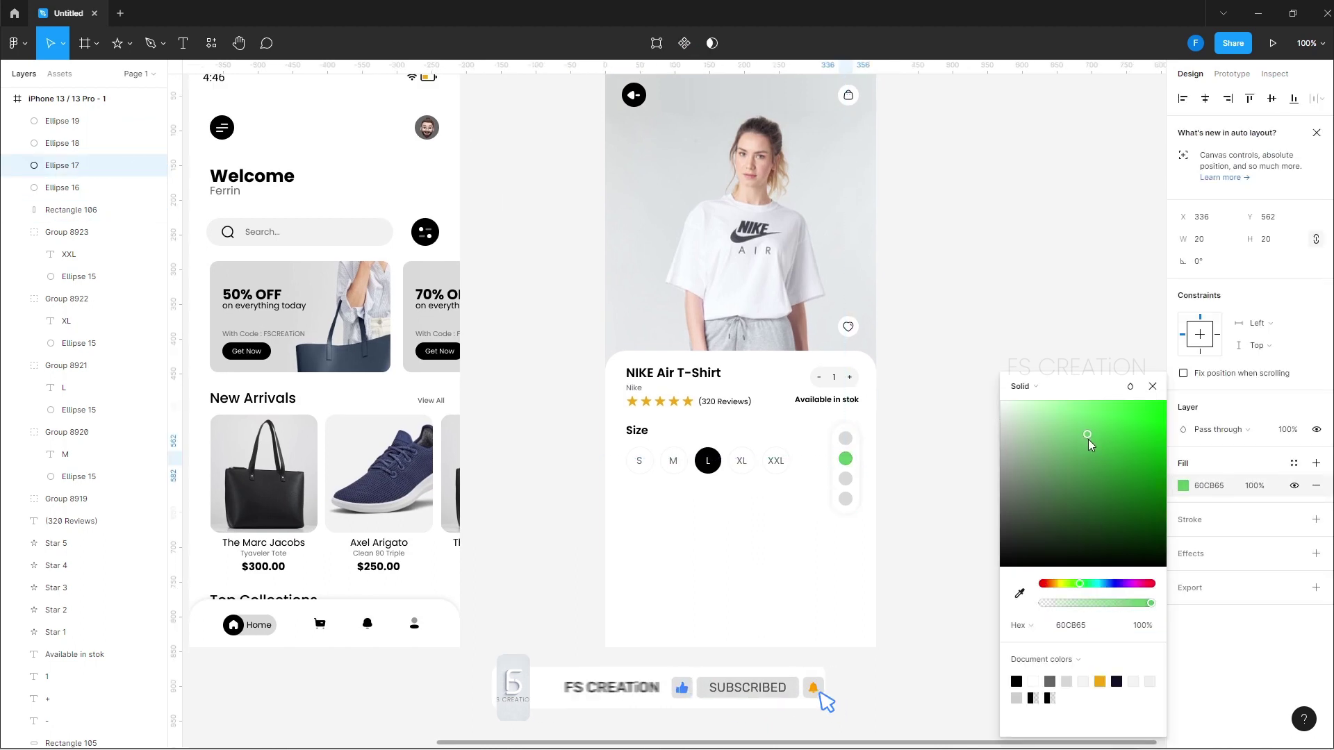
# Paste the green circle's fill onto the third circle and shift its hue to blue 5977C6
pyautogui.click(848, 480)
pyautogui.hotkey('ctrl', 'alt', 'v')
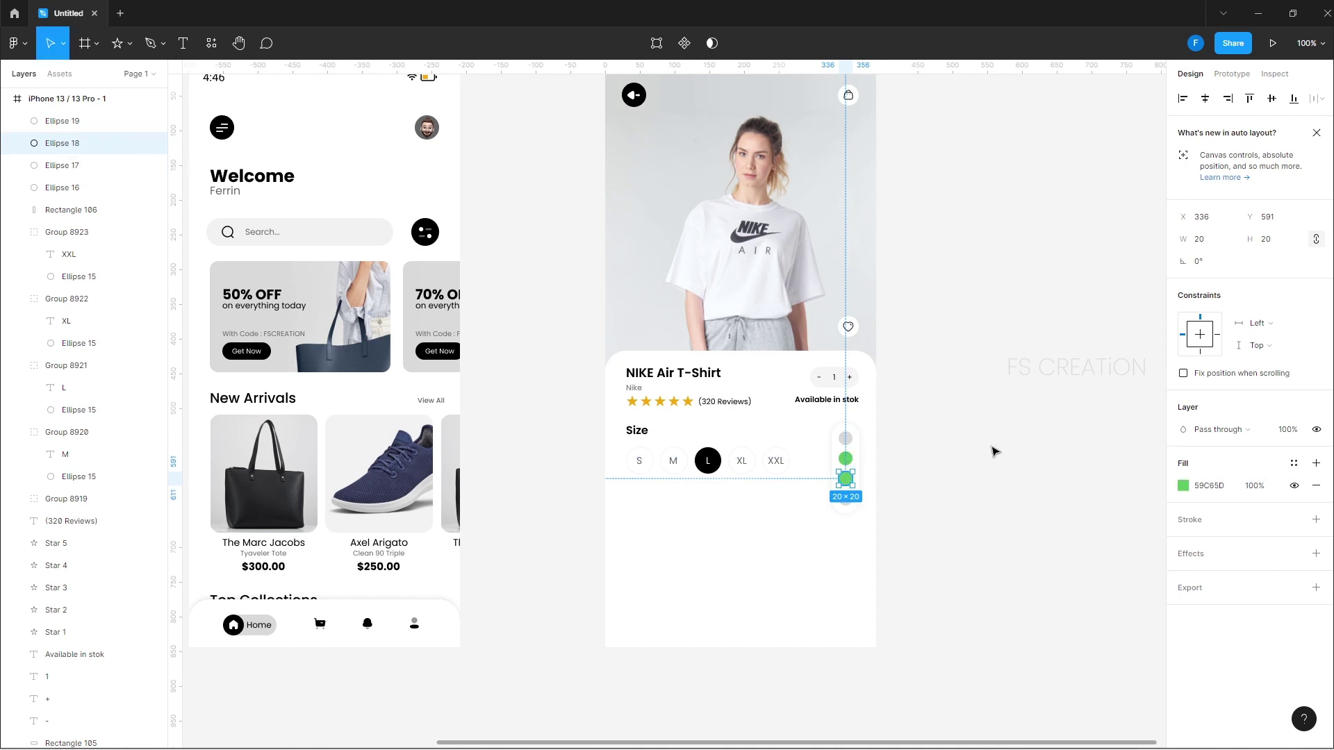
pyautogui.click(1183, 485)
pyautogui.moveTo(1078, 587); pyautogui.dragTo(1113, 585)
# Fill the fourth circle in the pill with near-black, about 0B0B0C
pyautogui.click(846, 499)
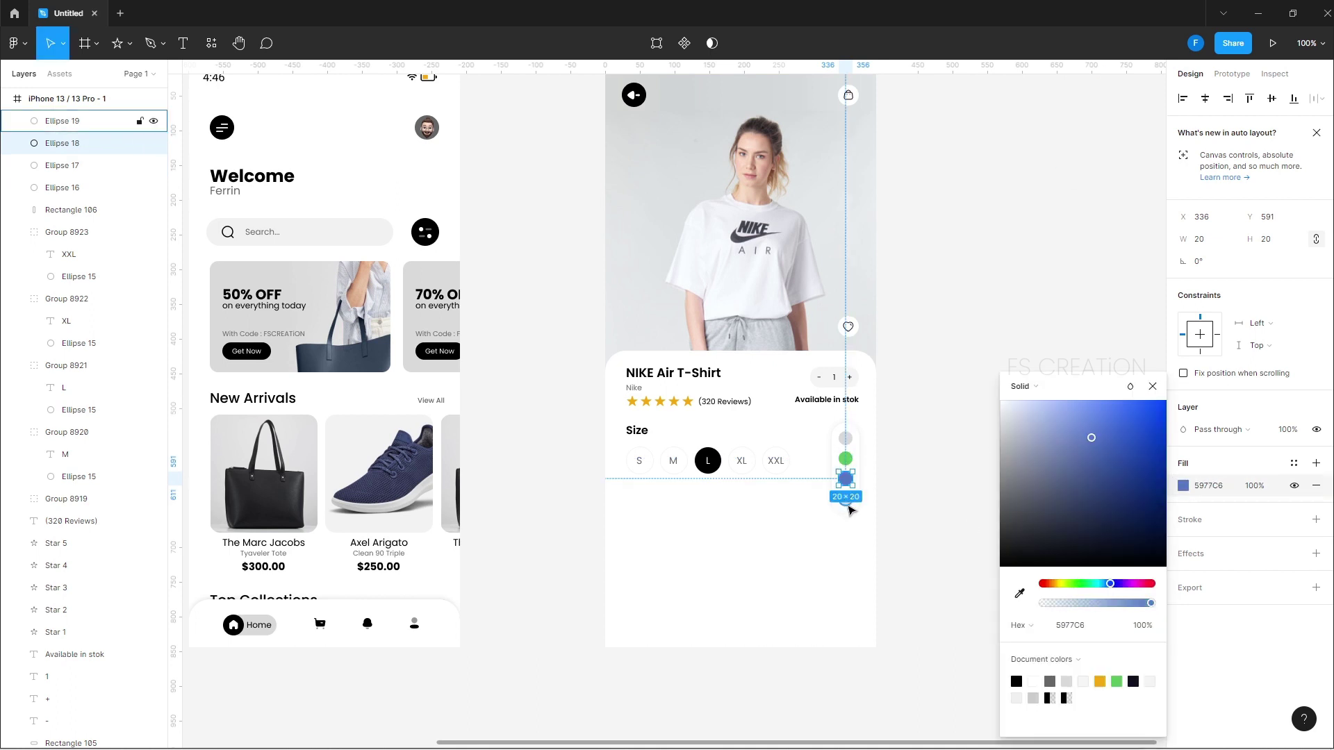
pyautogui.click(1183, 485)
pyautogui.moveTo(1021, 546); pyautogui.dragTo(1004, 557)
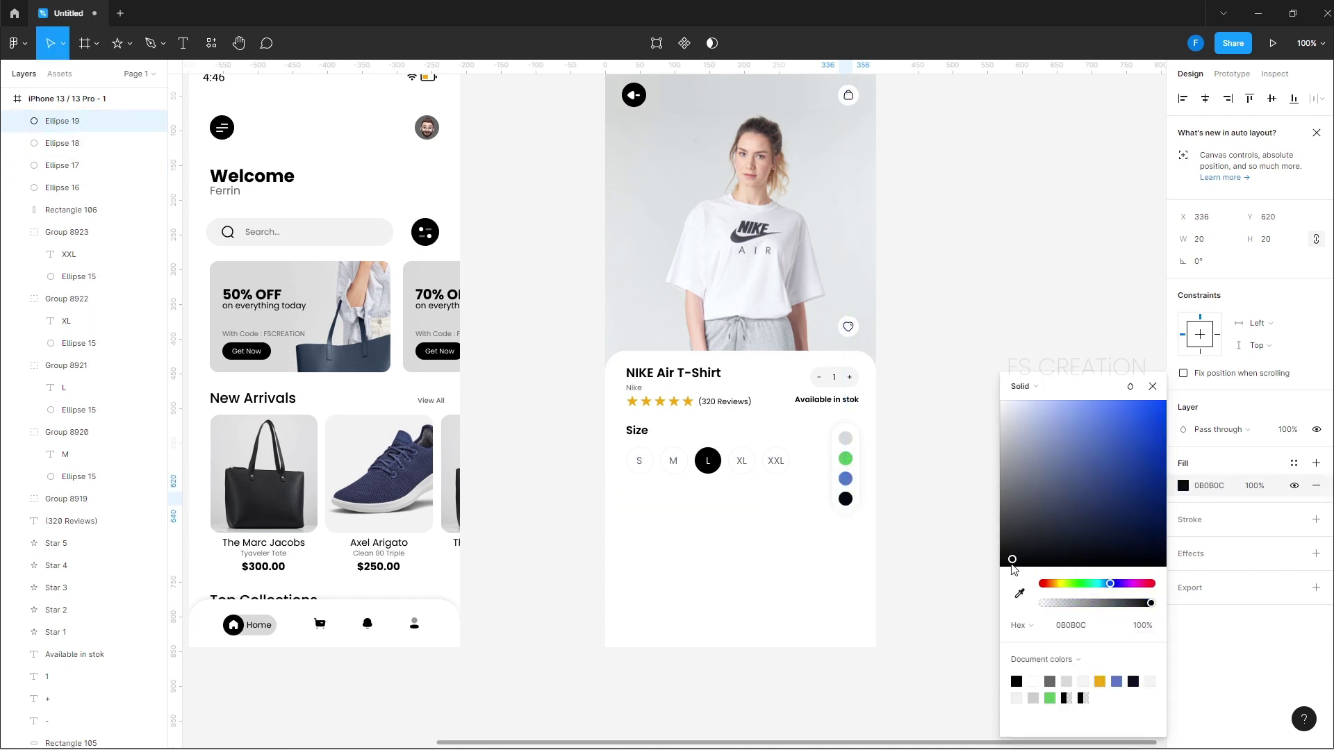
pyautogui.click(967, 476)
pyautogui.click(845, 440)
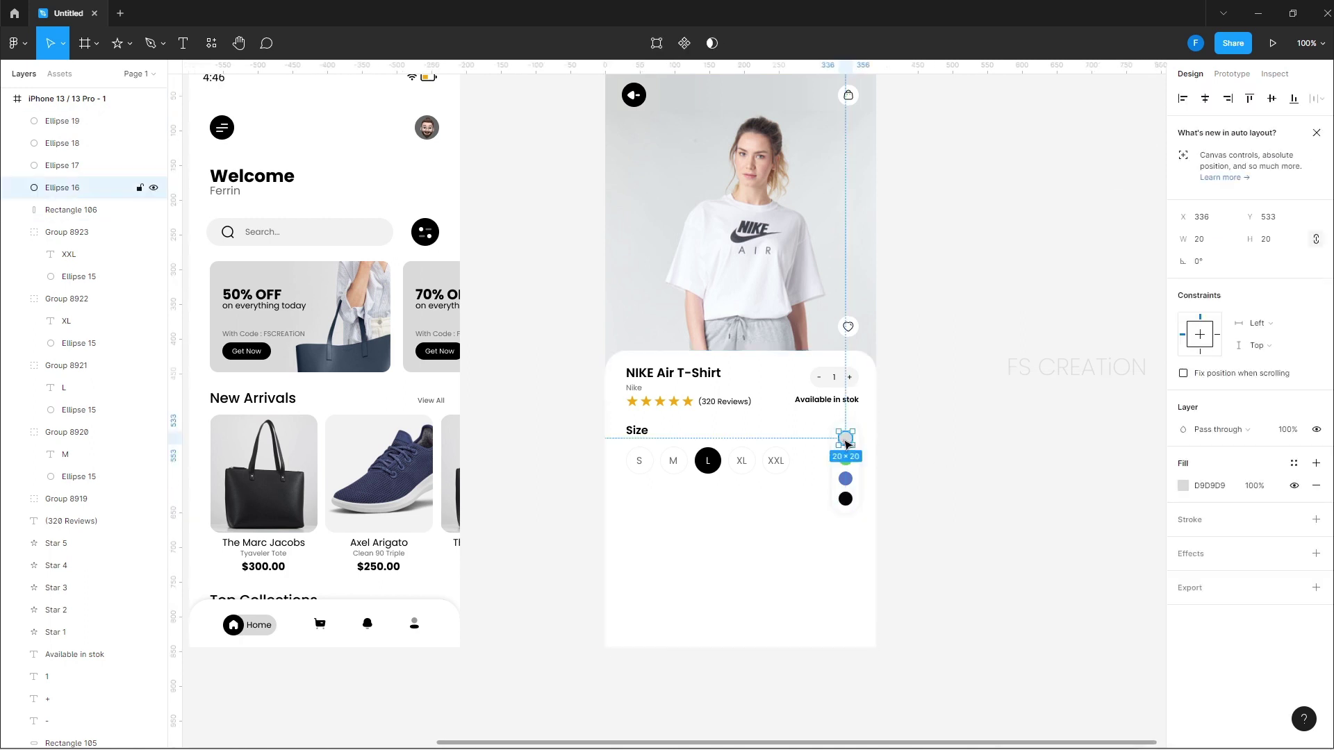
pyautogui.click(1182, 485)
pyautogui.scroll(2, 834, 534)
# Duplicate the green circle, enlarge the copy to 34 by 34, and turn it into an unfilled ring with a black 000000 stroke
pyautogui.click(834, 534)
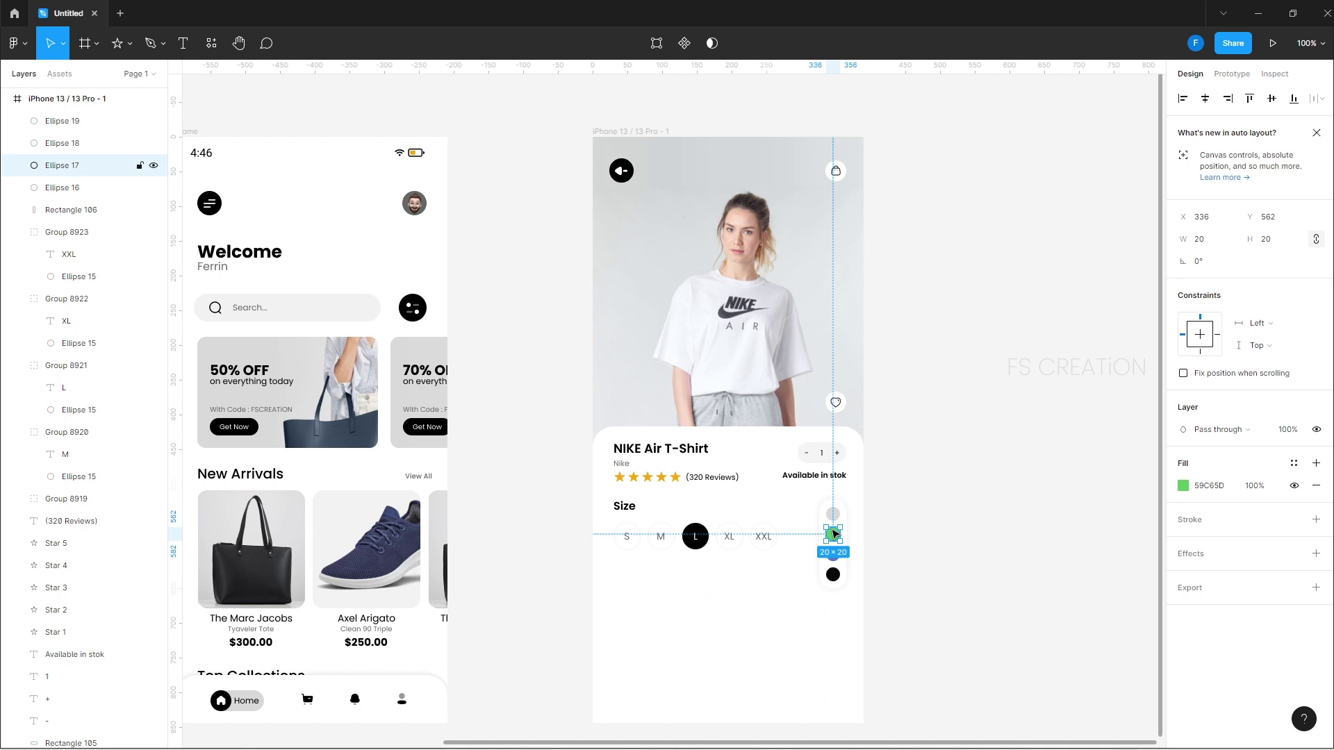
pyautogui.hotkey('ctrl', 'd')
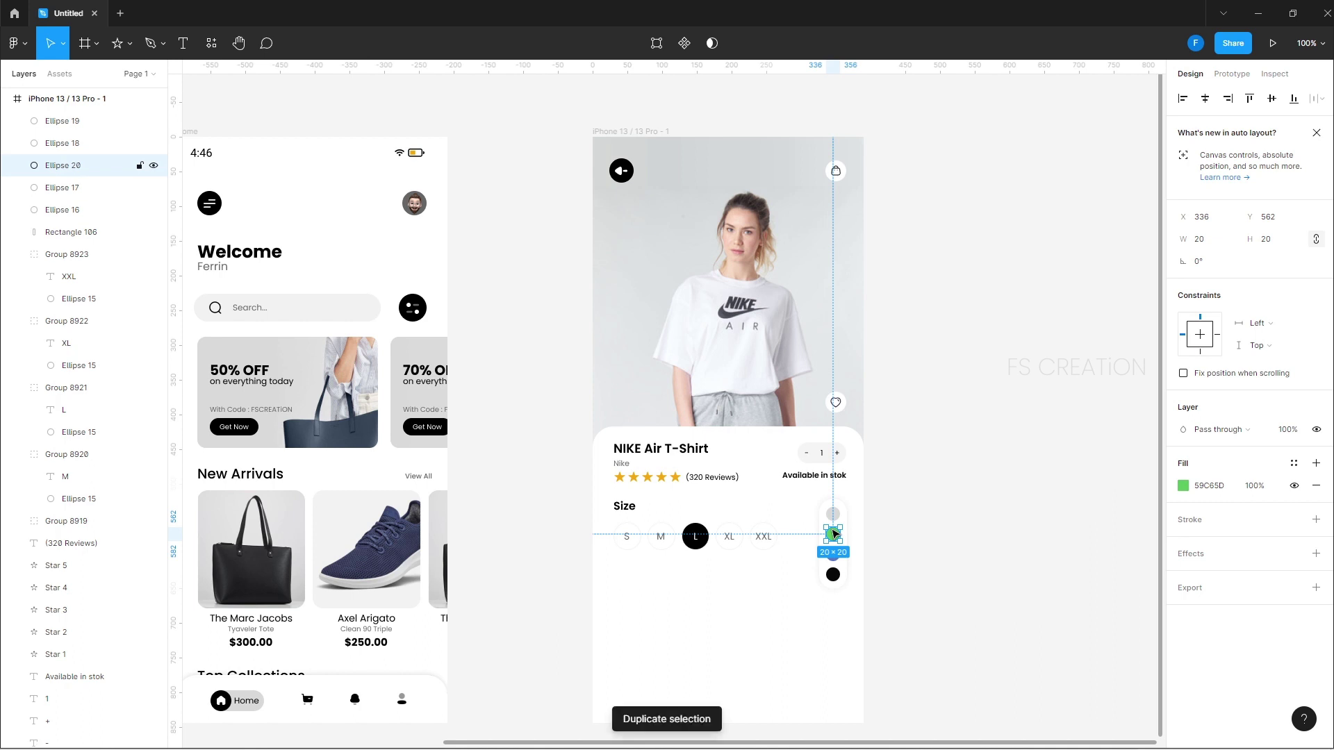
pyautogui.moveTo(841, 529); pyautogui.dragTo(843, 523)
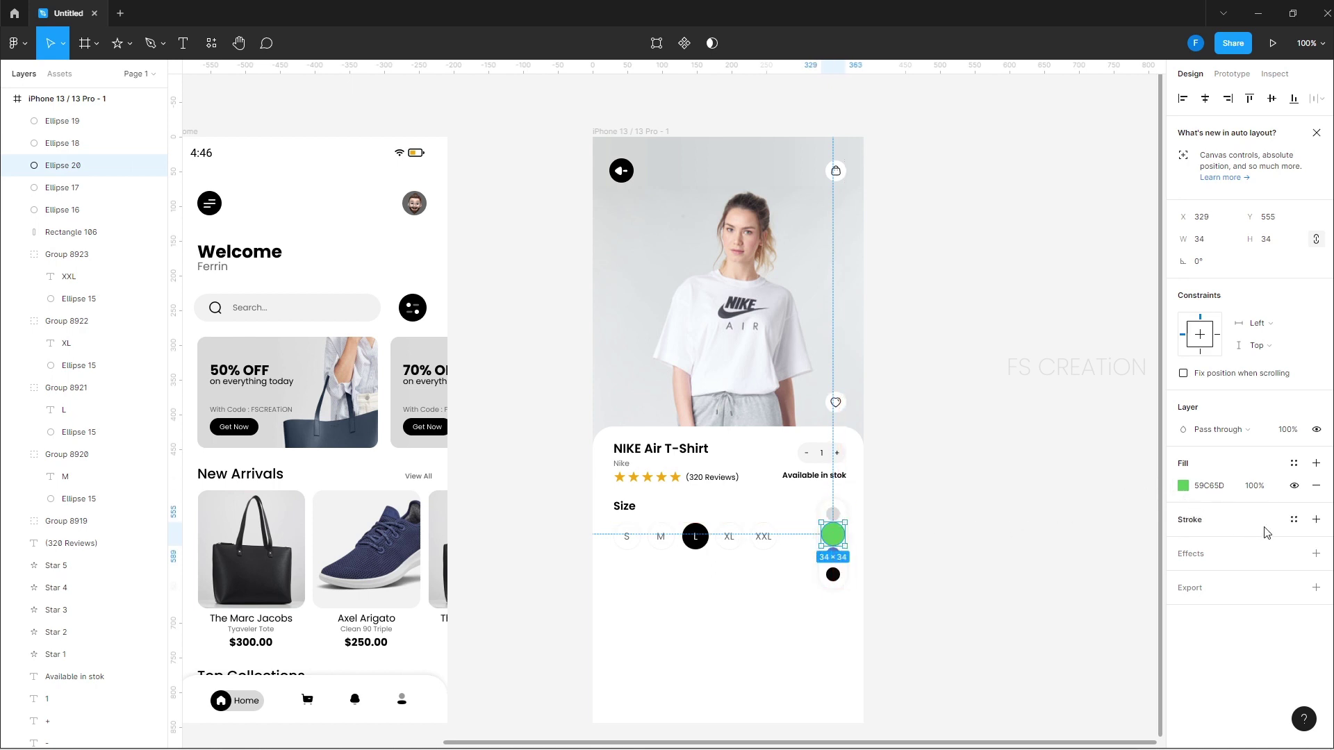
pyautogui.click(1315, 519)
pyautogui.click(1315, 485)
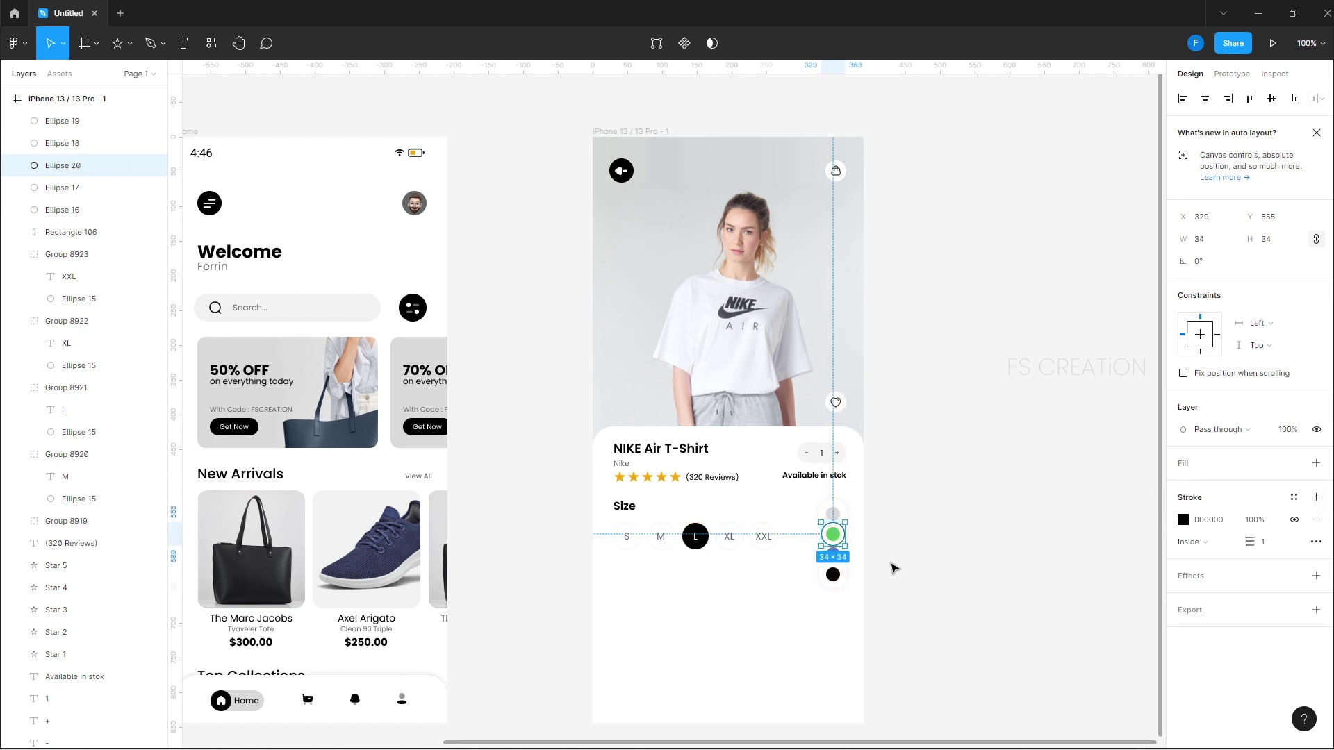
# Shrink the black ring to 28 by 28 around the green circle, keeping it centred
pyautogui.scroll(10, 903, 566)
pyautogui.press('+')
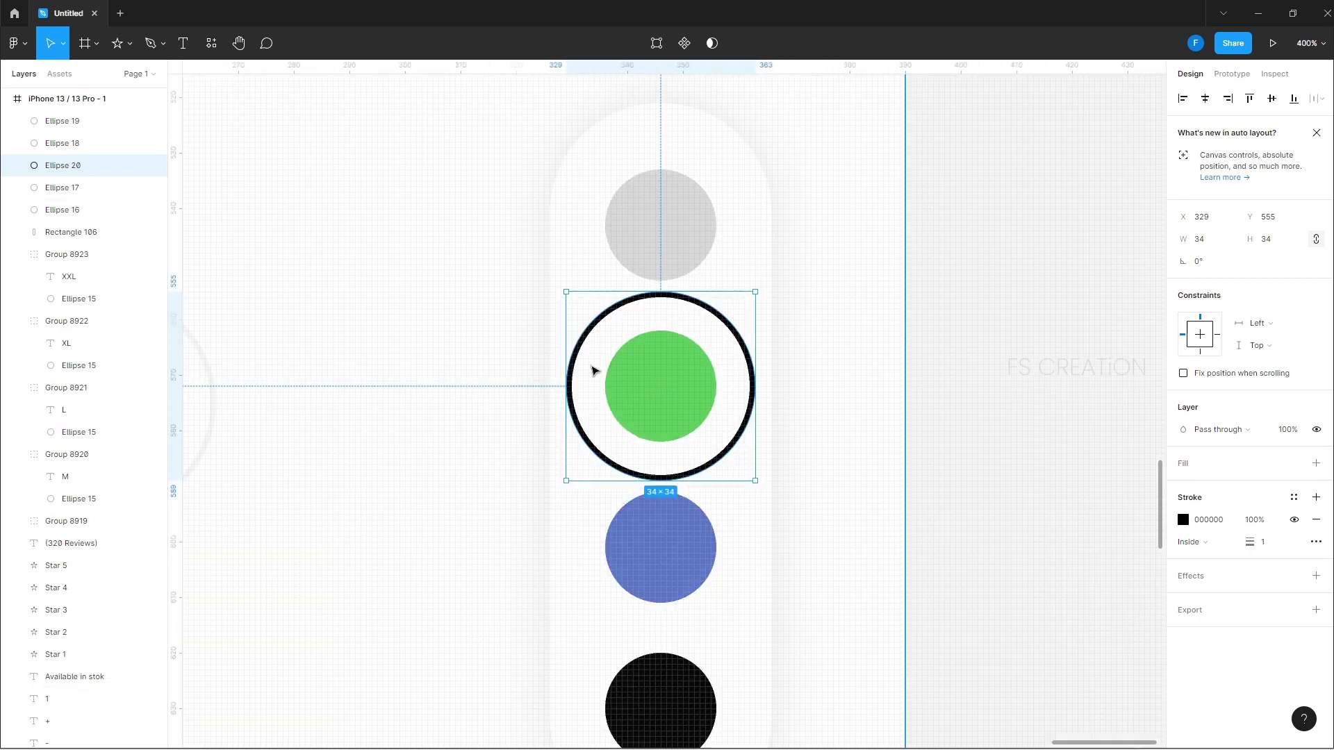
pyautogui.moveTo(753, 292); pyautogui.dragTo(728, 310)
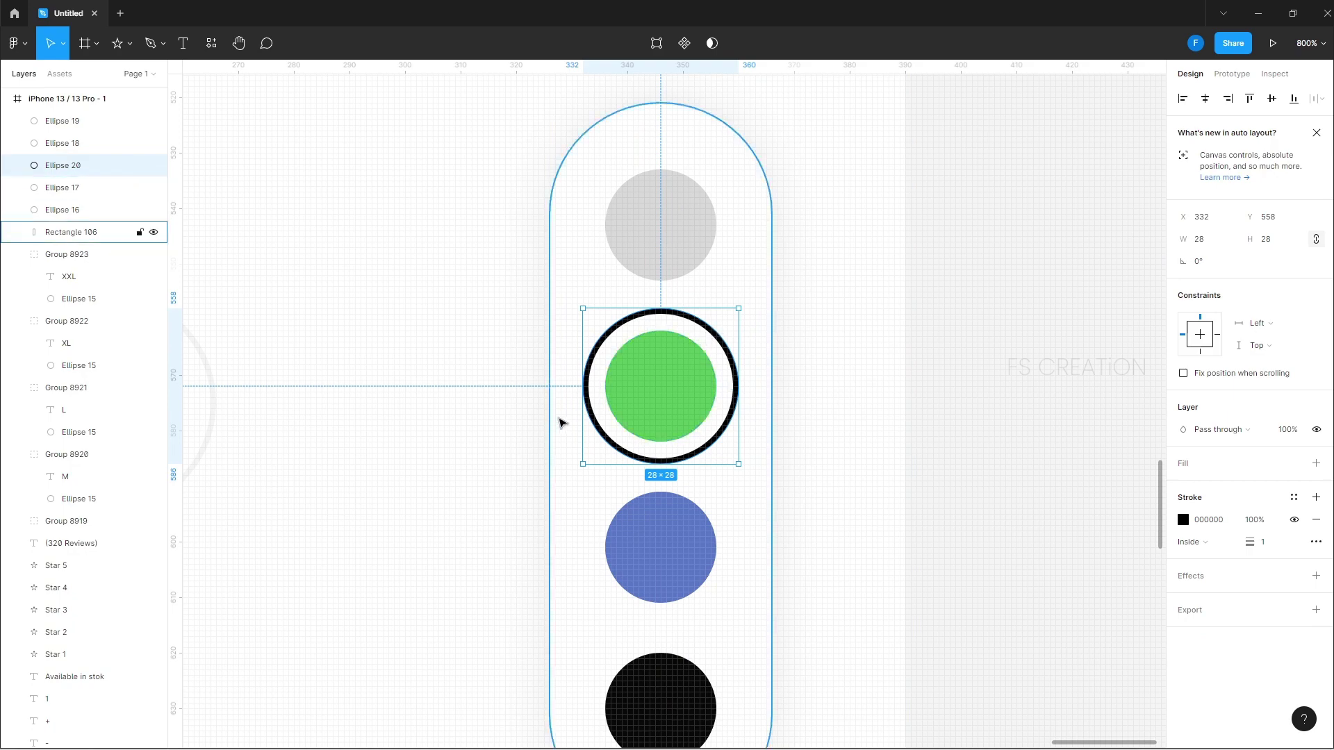
# Change the fill of the green circle inside the black ring to white FFFFFF
pyautogui.click(623, 410)
pyautogui.click(1183, 485)
pyautogui.moveTo(1007, 402); pyautogui.dragTo(866, 322)
# Add a drop shadow with Y offset 0 and reduced opacity to the white circle inside the black ring
pyautogui.click(1315, 554)
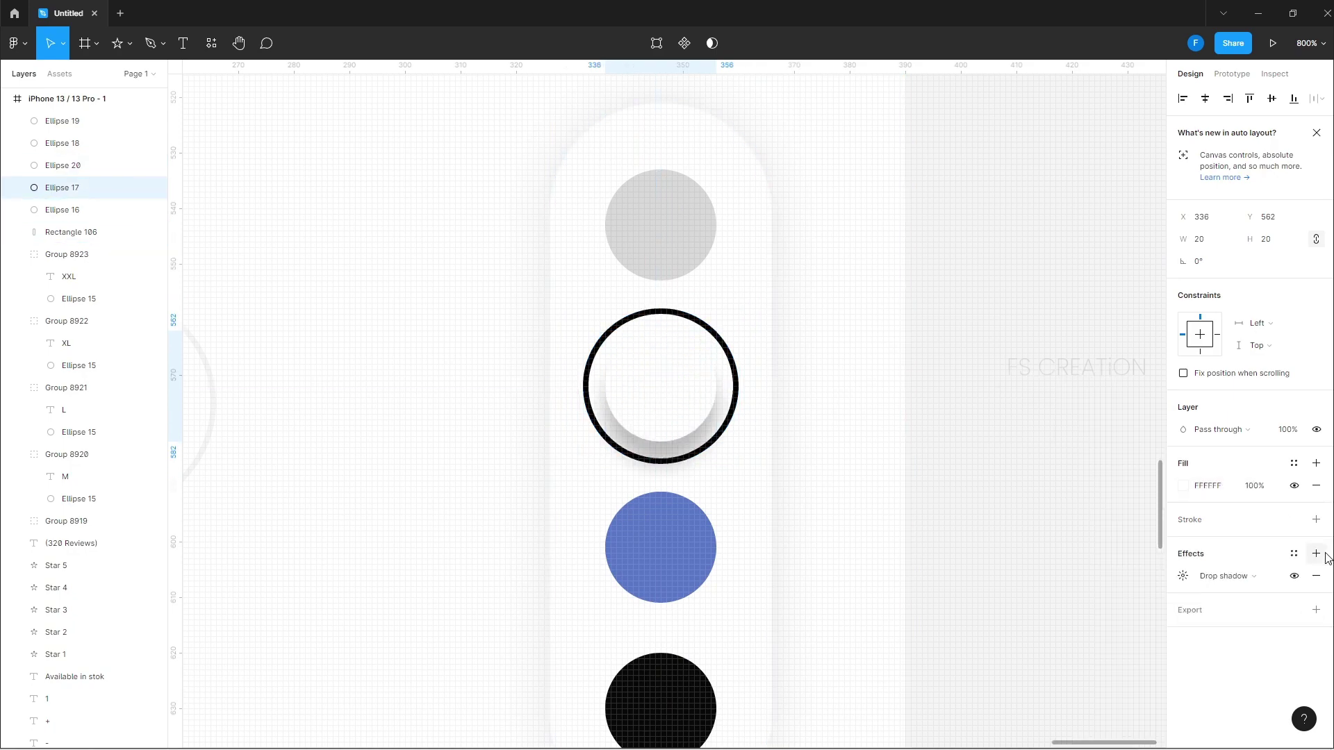
pyautogui.click(1183, 576)
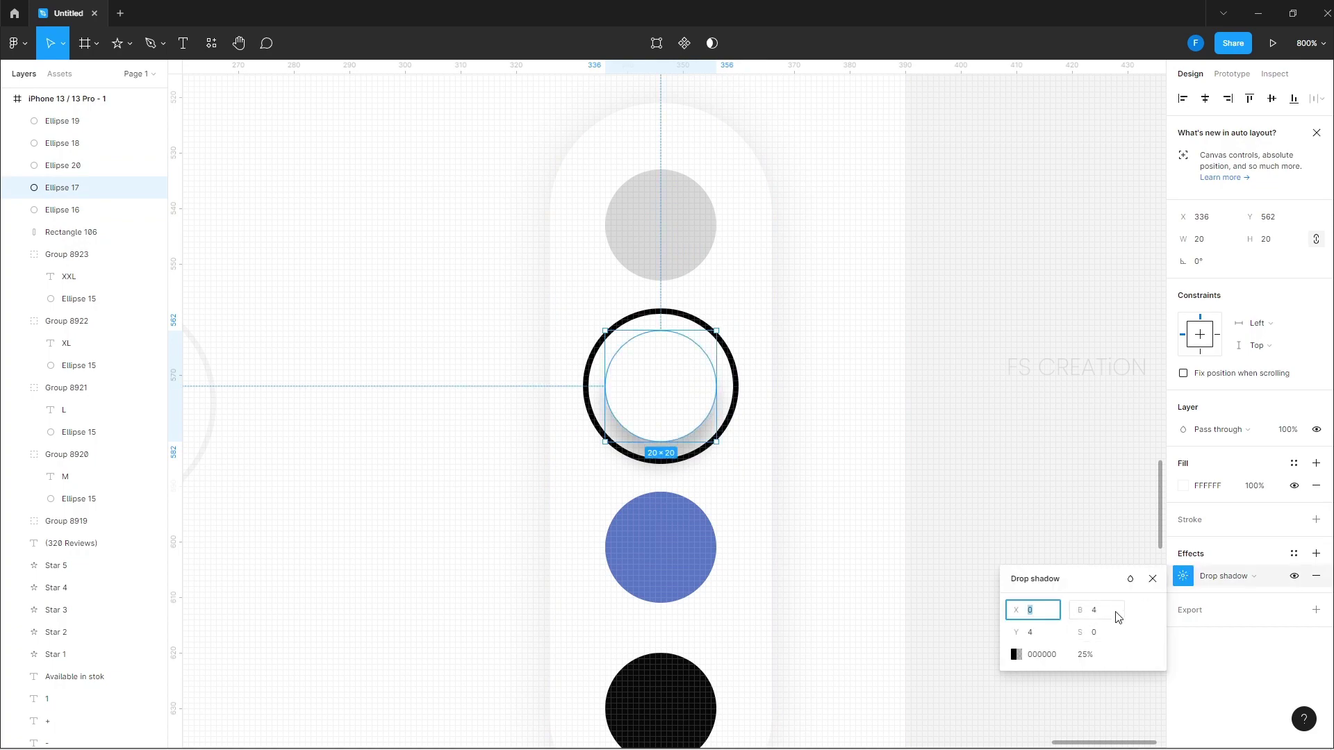
pyautogui.click(1042, 638)
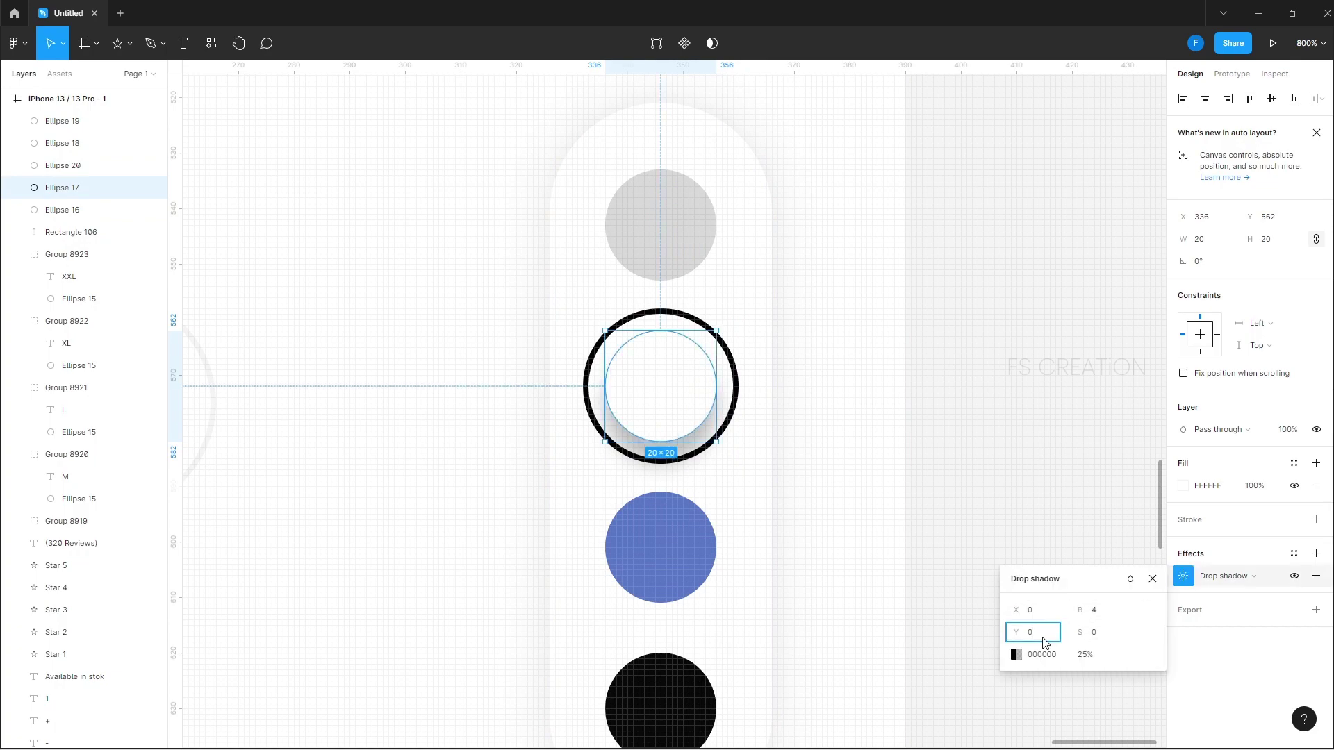
pyautogui.write('0')
pyautogui.press('Return')
pyautogui.moveTo(1090, 653); pyautogui.dragTo(1062, 651)
pyautogui.click(1044, 413)
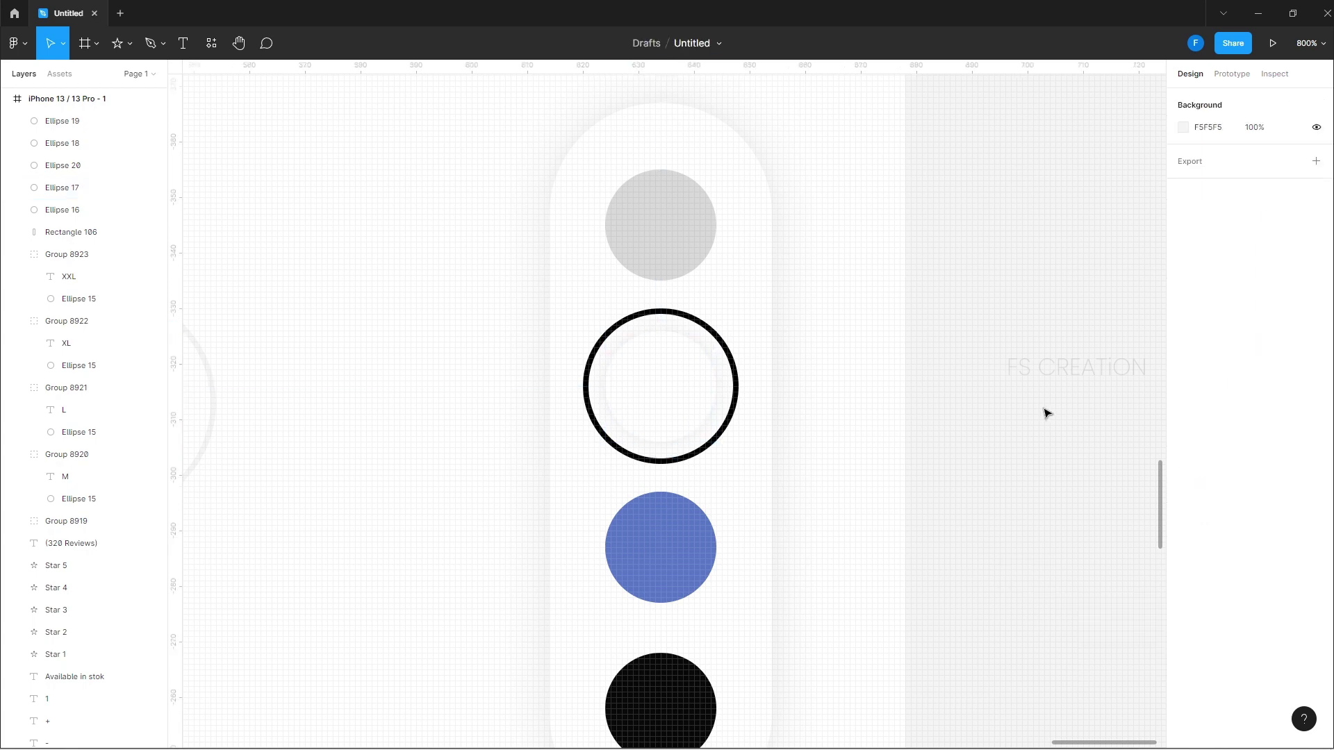
# Duplicate the Size heading below the size options and change the copy's text to "Description"
pyautogui.hotkey('ctrl', '-')
pyautogui.hotkey('ctrl', '-')
pyautogui.moveTo(857, 402); pyautogui.dragTo(1051, 465)
pyautogui.hotkey('ctrl', '-')
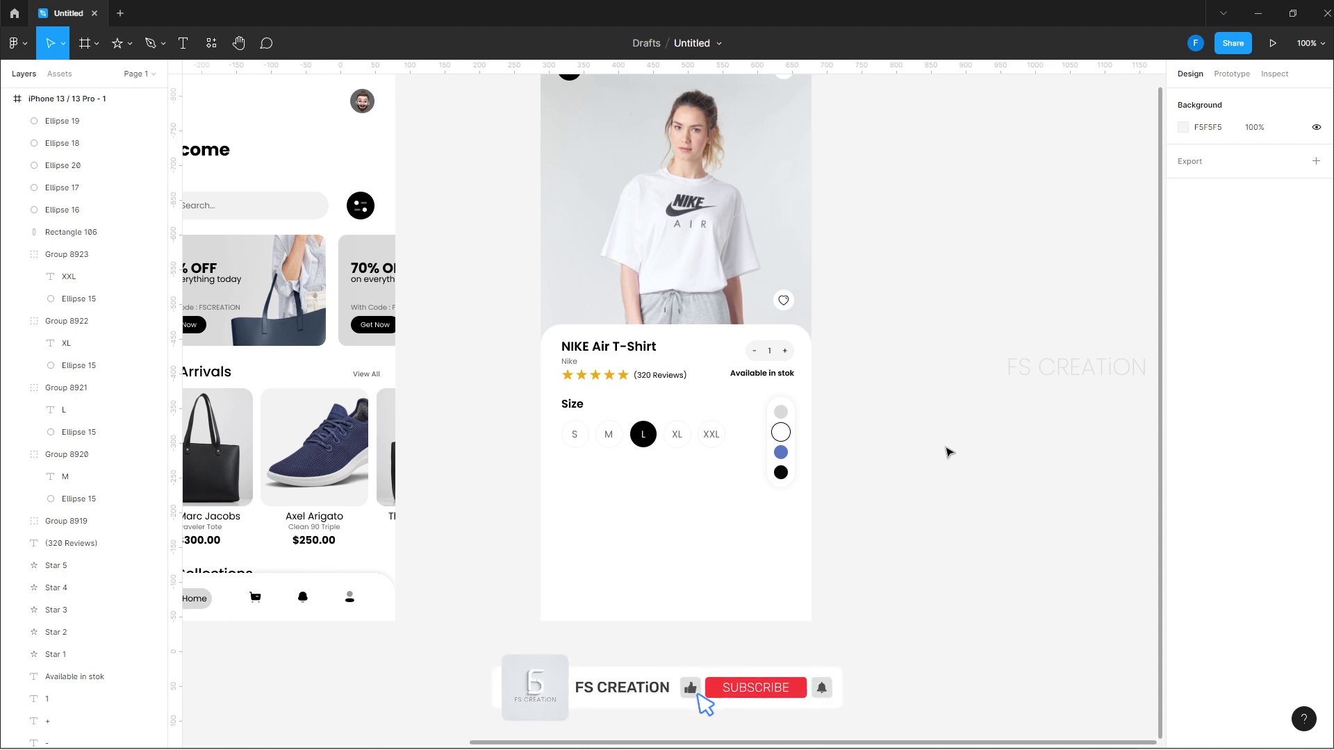
pyautogui.moveTo(573, 404); pyautogui.dragTo(572, 477)
pyautogui.doubleClick(571, 477)
pyautogui.write('Descr')
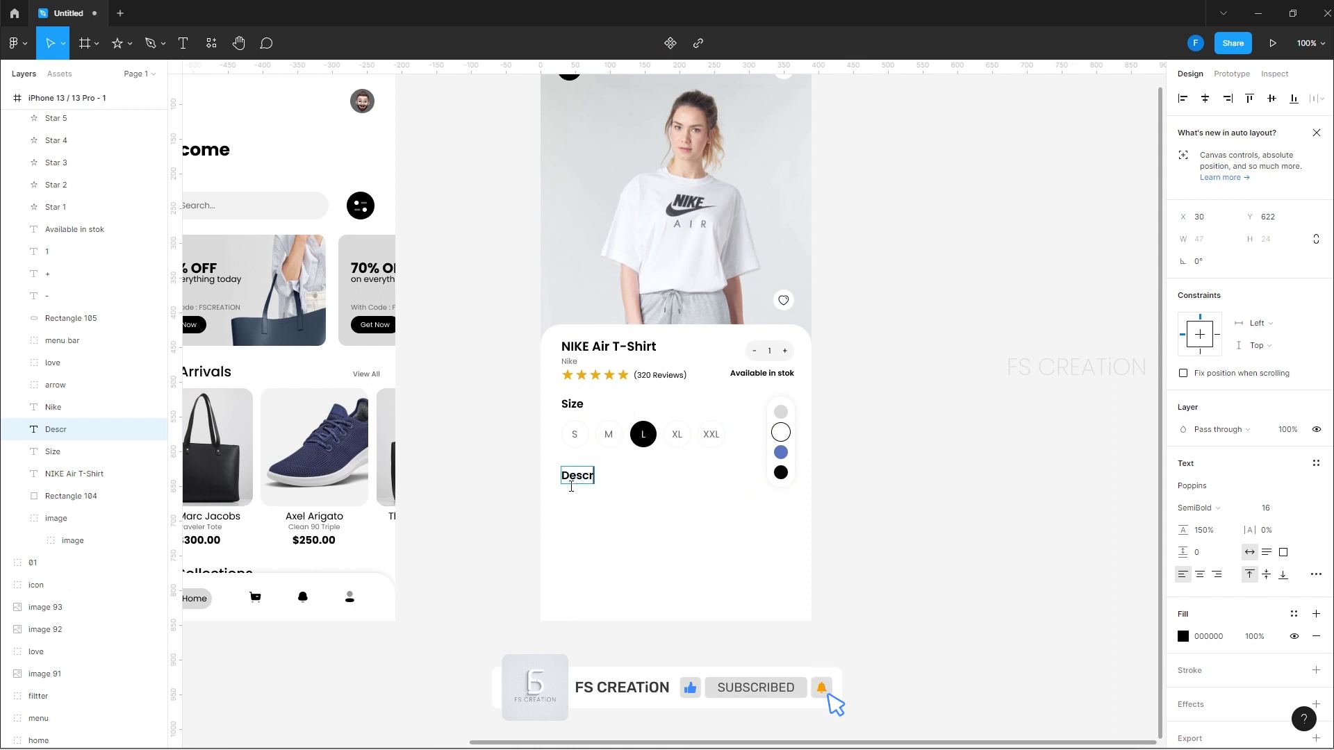
pyautogui.write('iption')
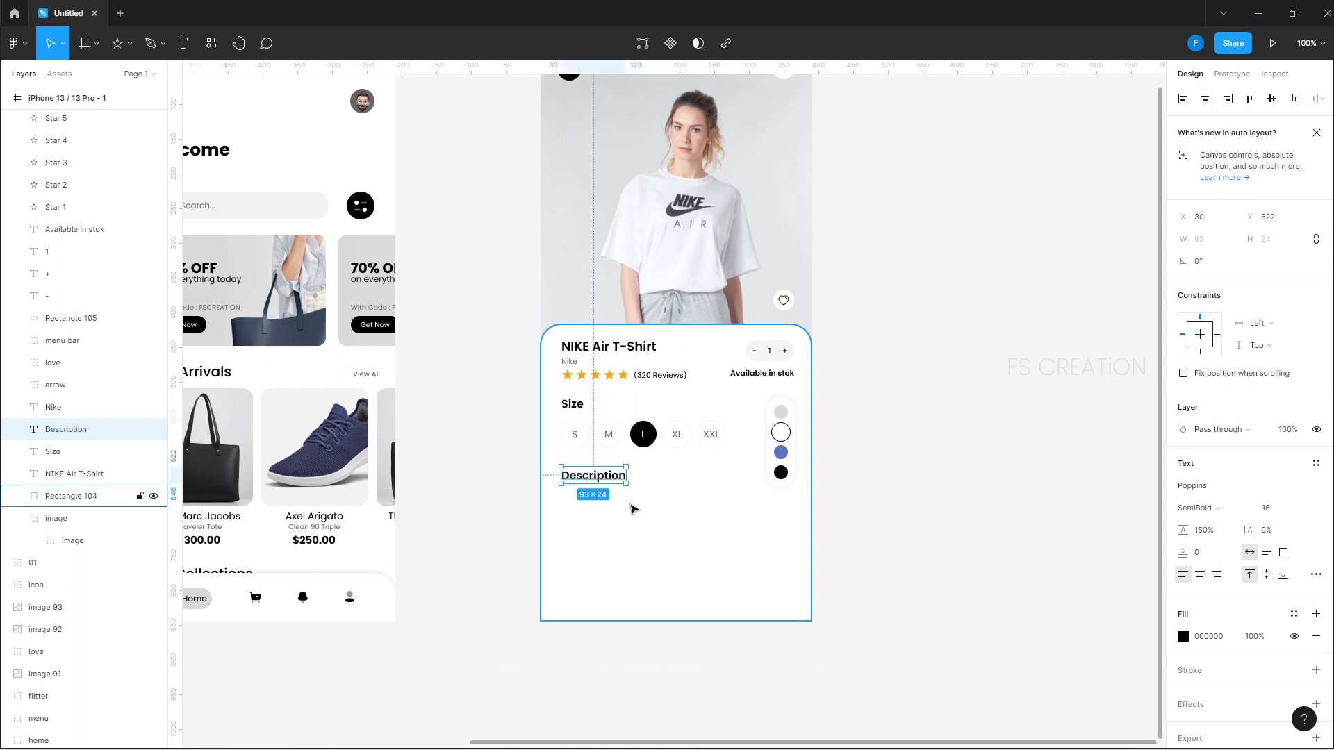
pyautogui.click(634, 509)
# Add the pasted "Get a little lift from these Sam Edelman sandals" paragraph under the Description heading, broken into three lines
pyautogui.click(674, 382)
pyautogui.moveTo(674, 382); pyautogui.dragTo(590, 491)
pyautogui.hotkey('ctrl', 'v')
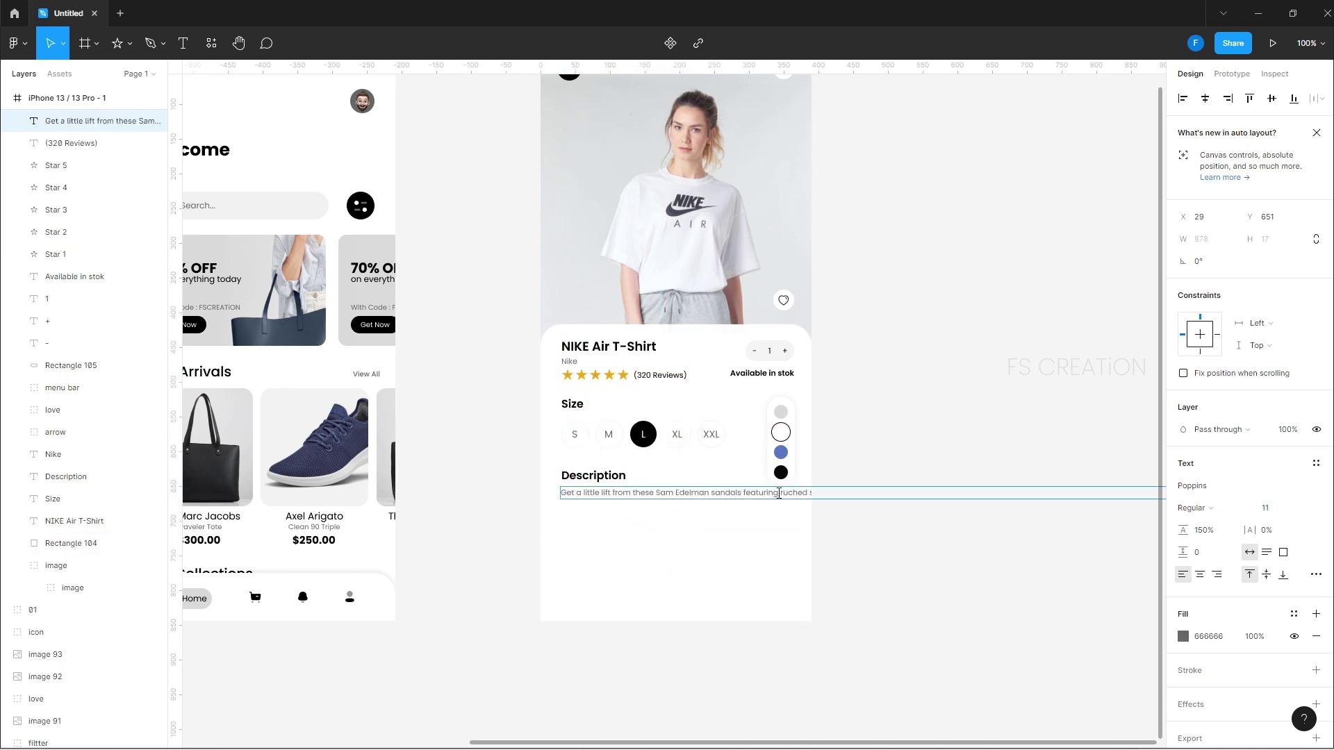
pyautogui.press('Return')
pyautogui.press('Return')
pyautogui.press('Escape')
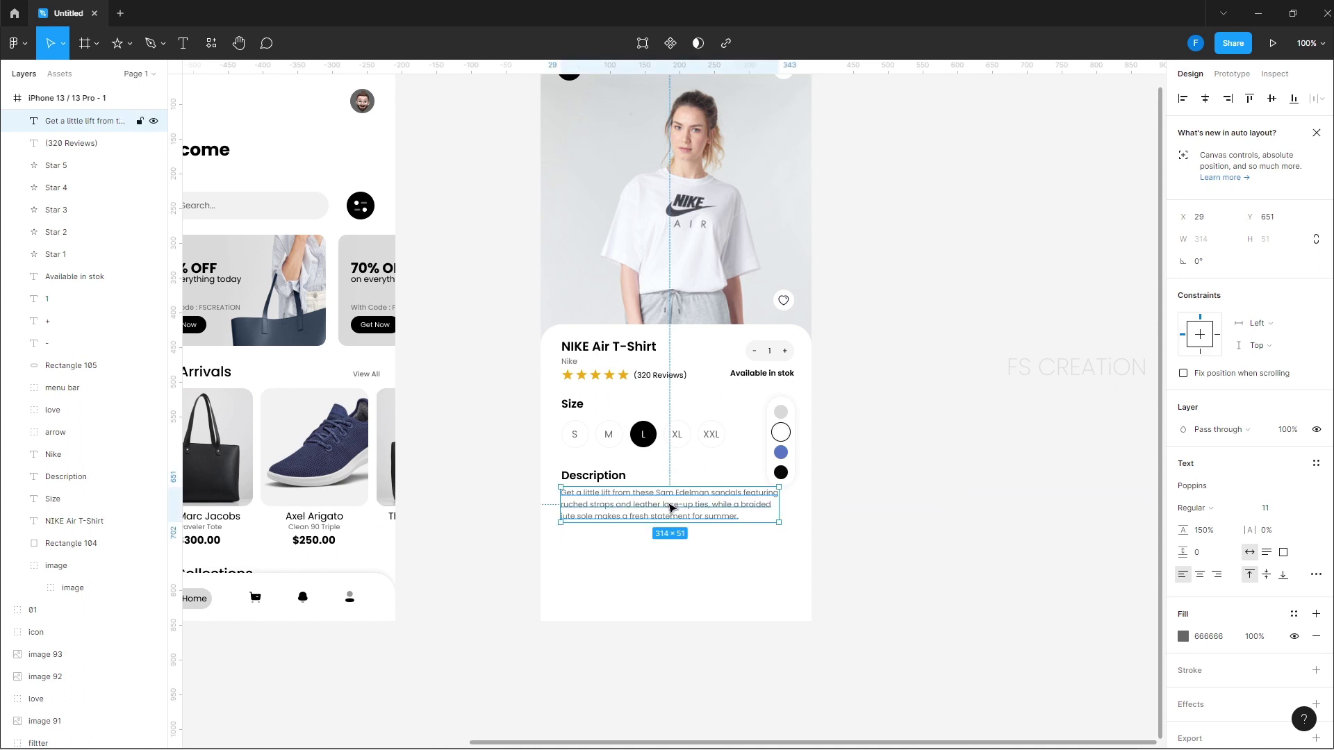
pyautogui.moveTo(669, 508); pyautogui.dragTo(669, 516)
pyautogui.moveTo(603, 473); pyautogui.dragTo(603, 473)
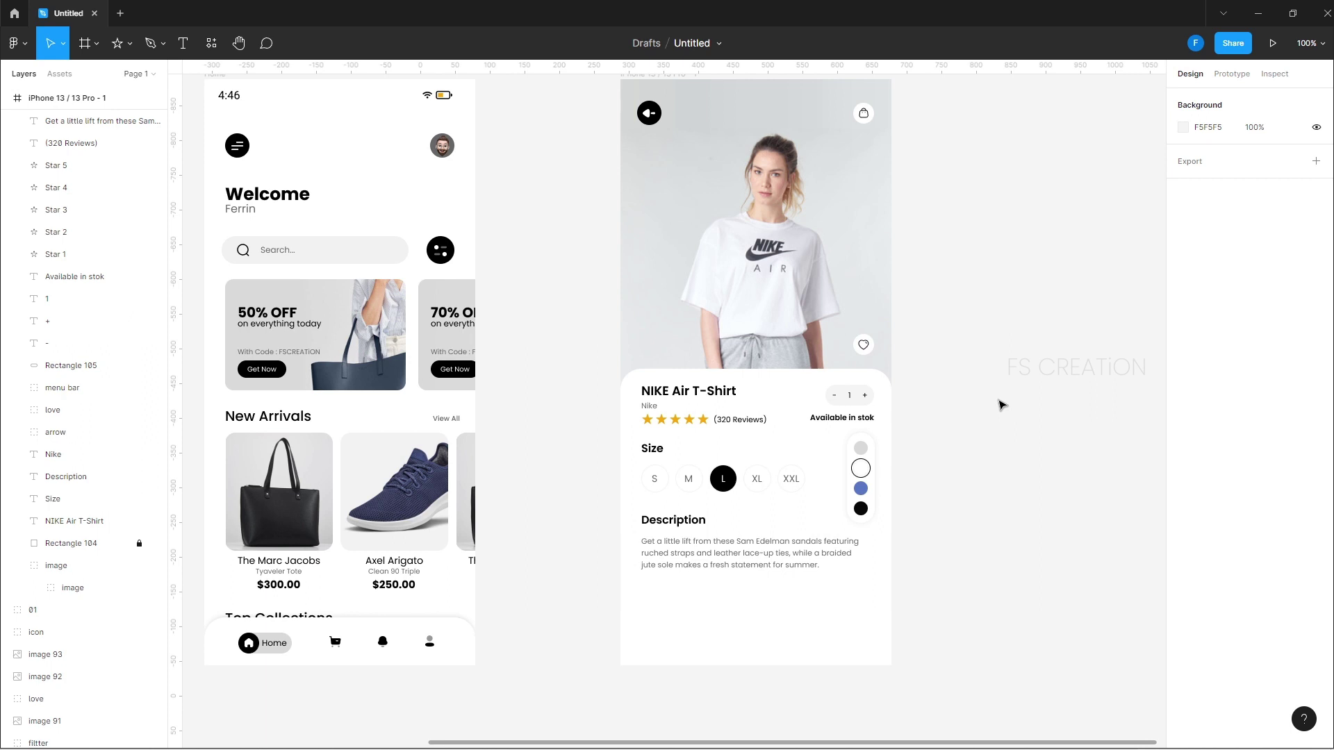
# Draw a rectangle at the lower right of the product screen and set its size to 200 by 50
pyautogui.press('r')
pyautogui.moveTo(756, 616); pyautogui.dragTo(875, 640)
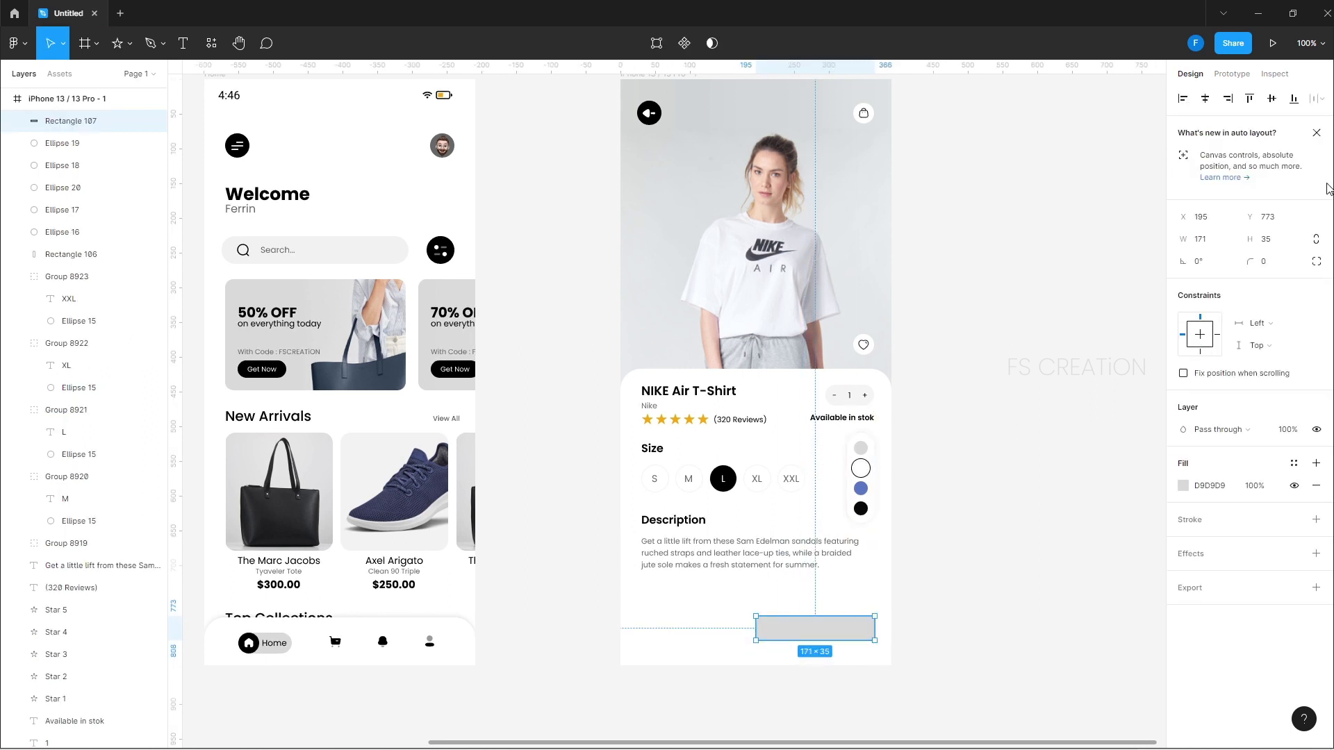
pyautogui.click(1223, 243)
pyautogui.write('200')
pyautogui.click(1272, 240)
pyautogui.write('50')
pyautogui.press('Return')
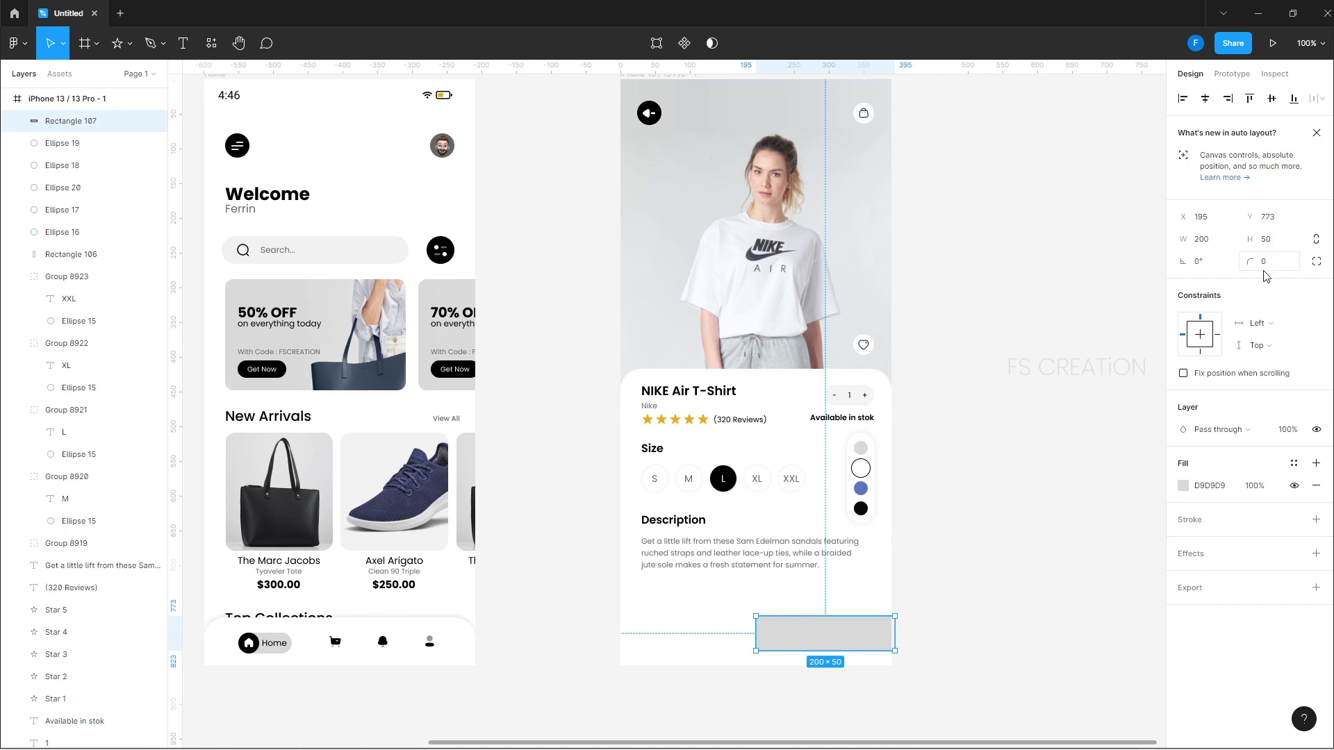
# Round the rectangle's corners to 45, move it to X 165, Y 773, and fill it with black 000000
pyautogui.moveTo(1248, 261); pyautogui.dragTo(1247, 274)
pyautogui.moveTo(827, 620)
pyautogui.mouseDown()
pyautogui.moveTo(839, 630)
pyautogui.moveTo(828, 633)
pyautogui.moveTo(854, 631)
pyautogui.moveTo(811, 628)
pyautogui.mouseUp()
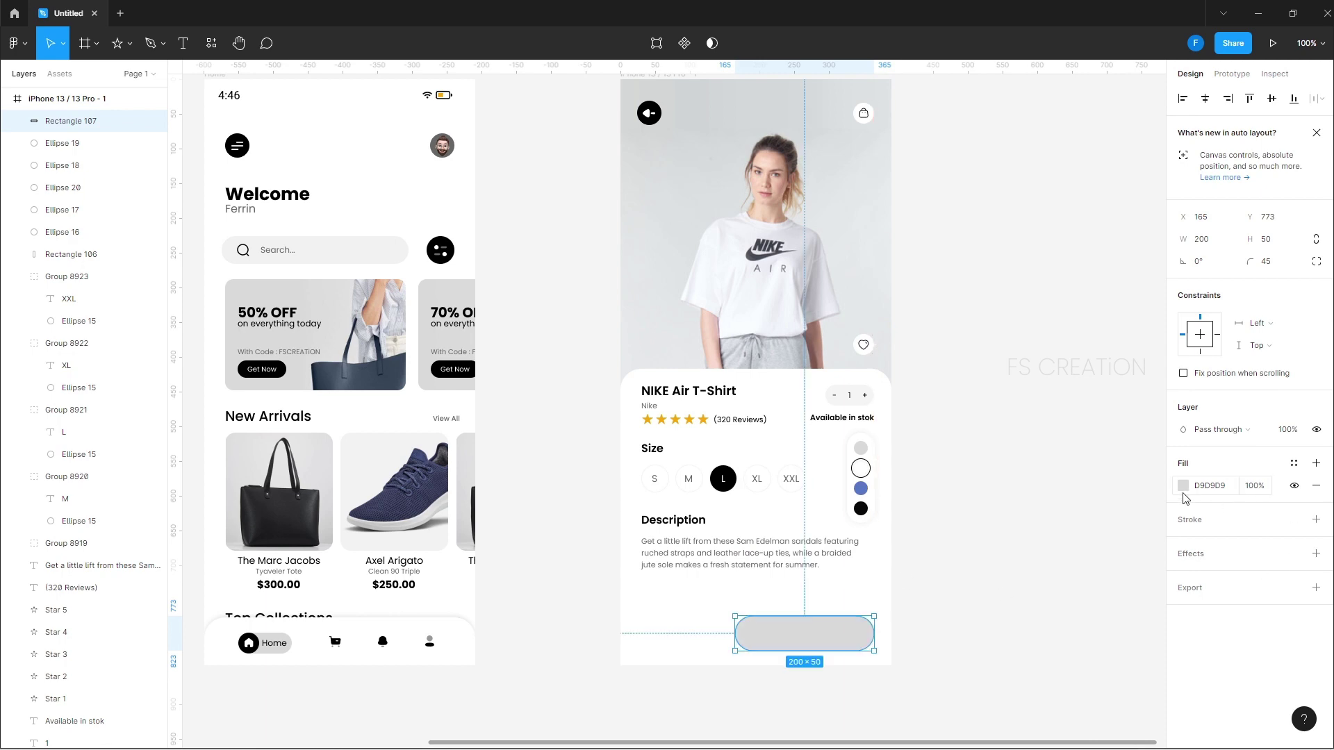
pyautogui.click(1183, 485)
pyautogui.click(1012, 685)
pyautogui.click(859, 709)
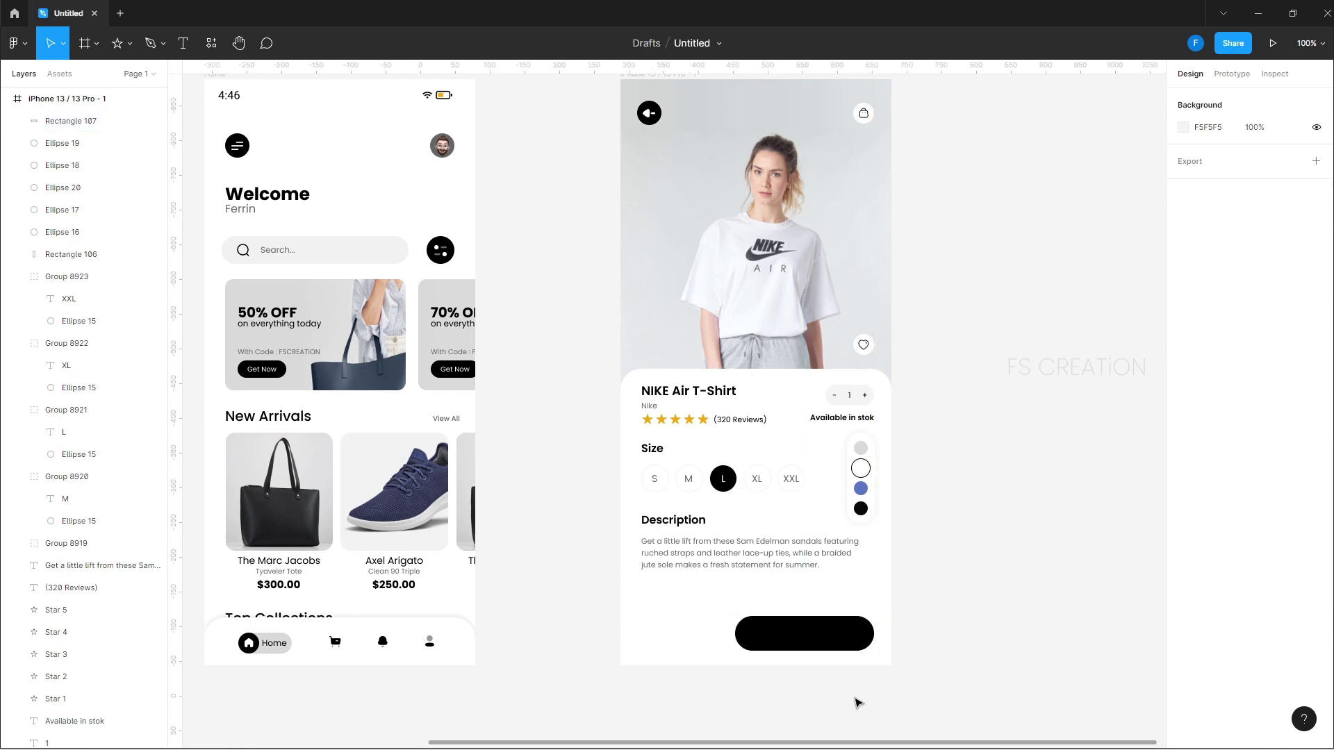
# Add the text "Add to cart" just above the black pill-shaped button
pyautogui.hotkey('ctrl', '+')
pyautogui.moveTo(798, 607); pyautogui.dragTo(461, 245)
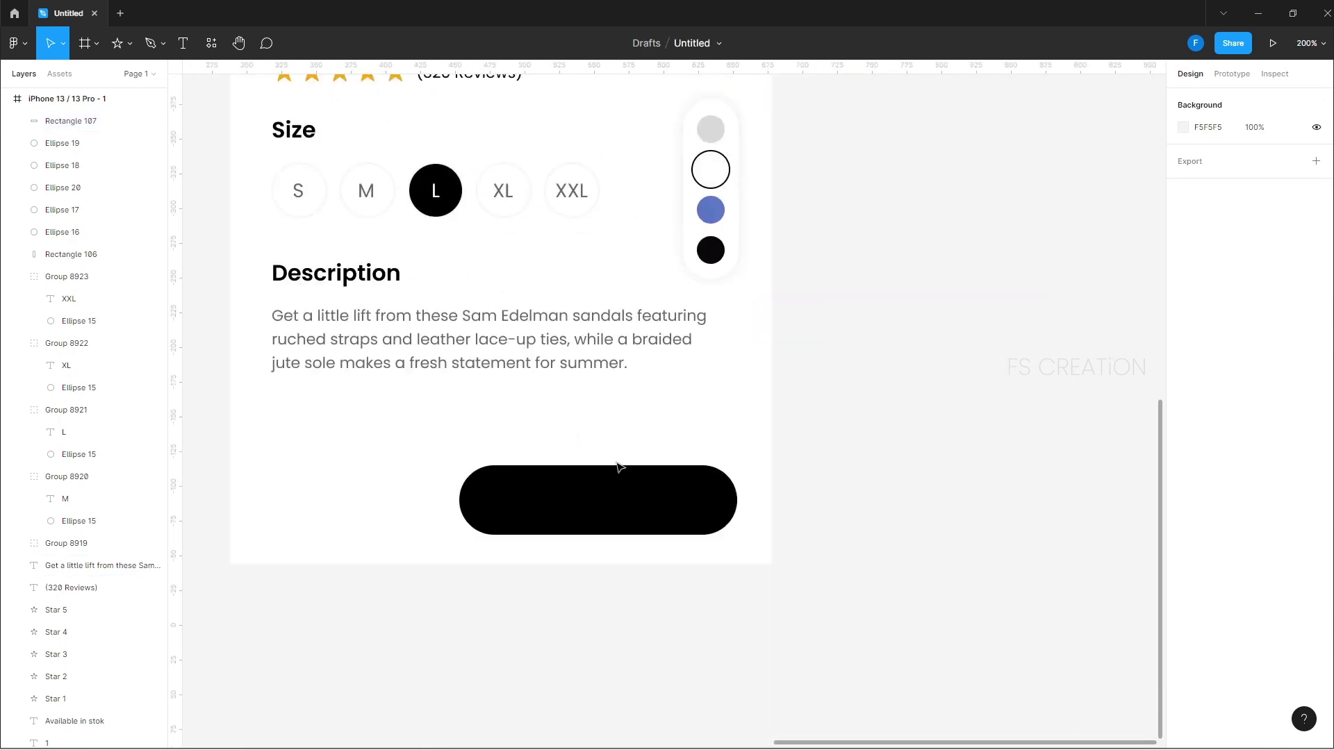
pyautogui.hotkey('ctrl', '+')
pyautogui.moveTo(607, 494); pyautogui.dragTo(852, 289)
pyautogui.press('t')
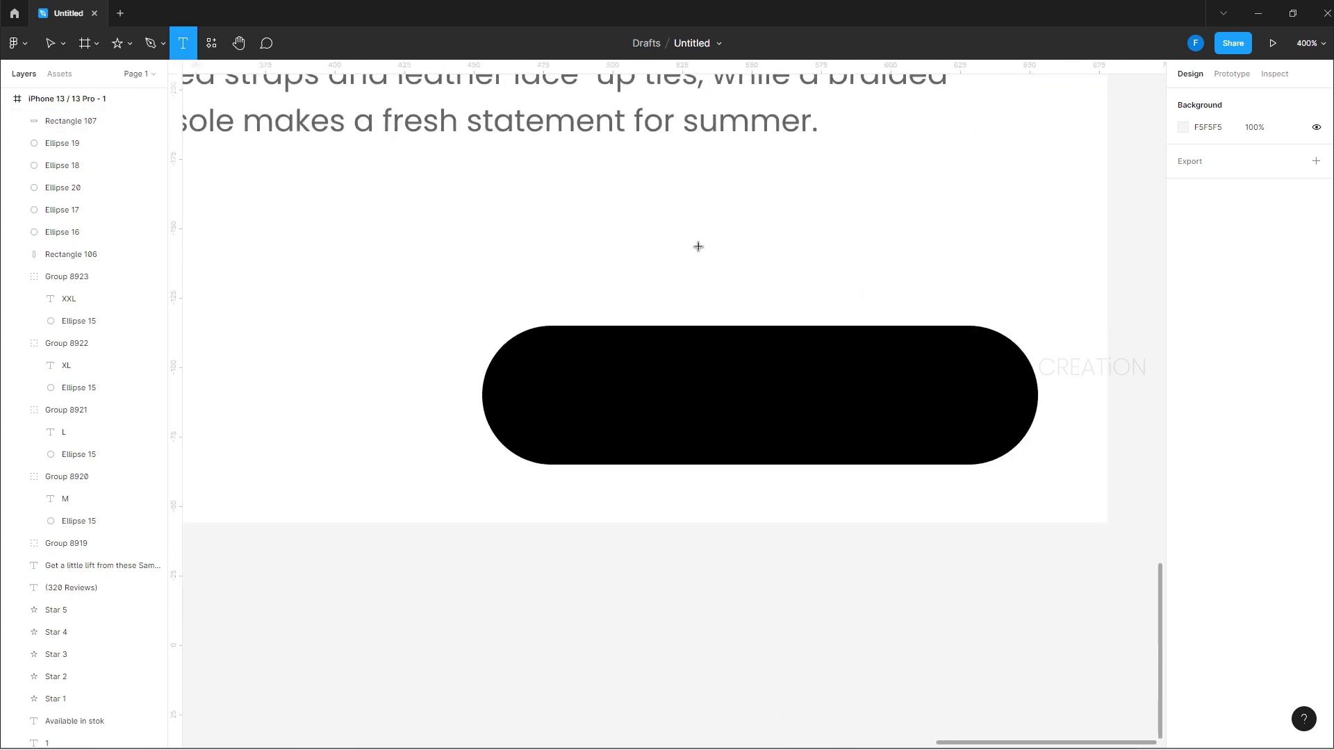
pyautogui.click(690, 252)
pyautogui.write('Add to cart')
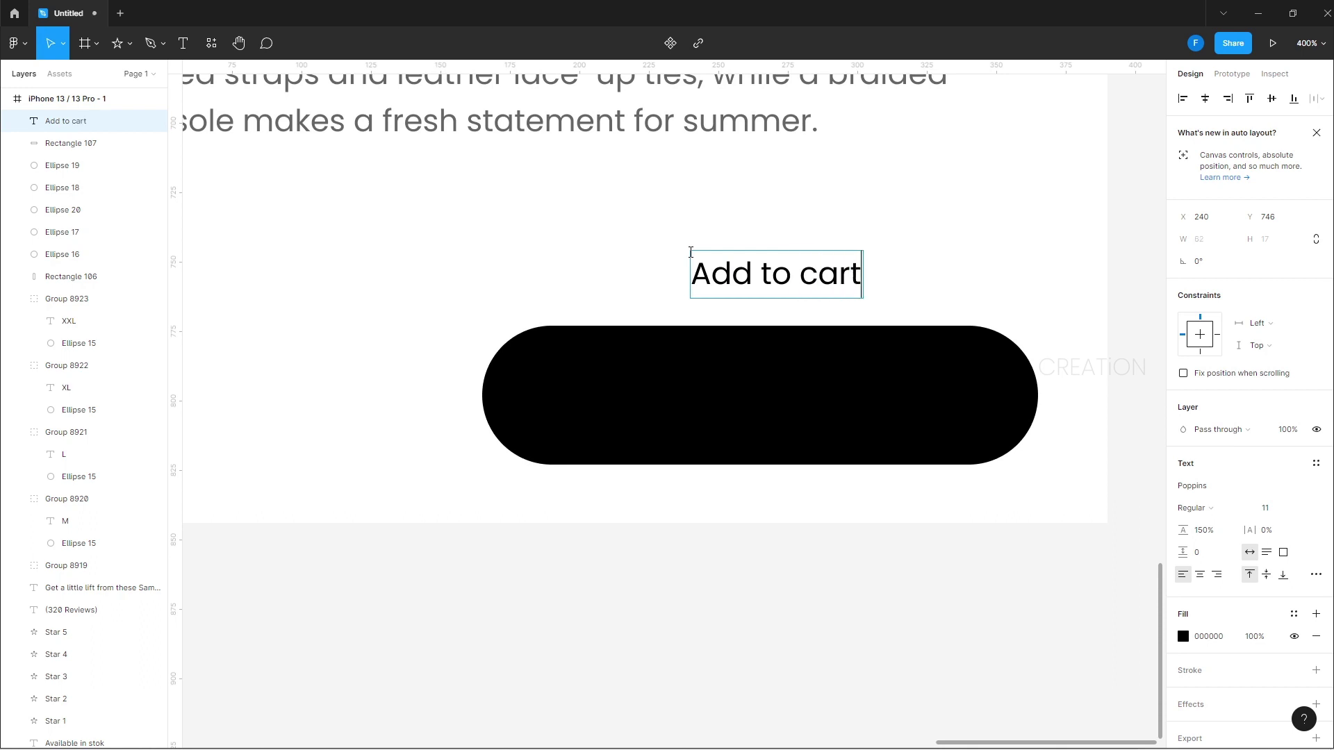
# Change the Add to cart text's fill to white FFFFFF and move it onto the black button
pyautogui.hotkey('ctrl', 'a')
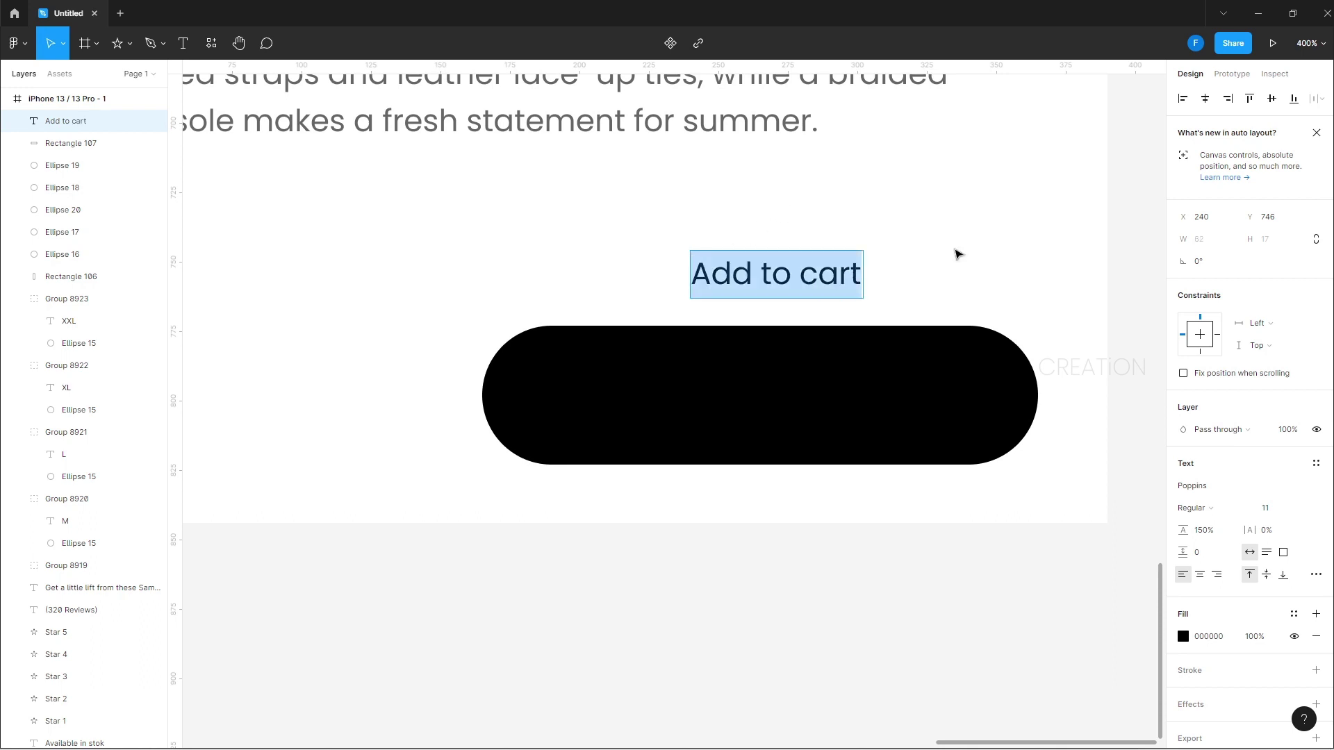
pyautogui.click(1183, 636)
pyautogui.write('FFFFFF')
pyautogui.press('Return')
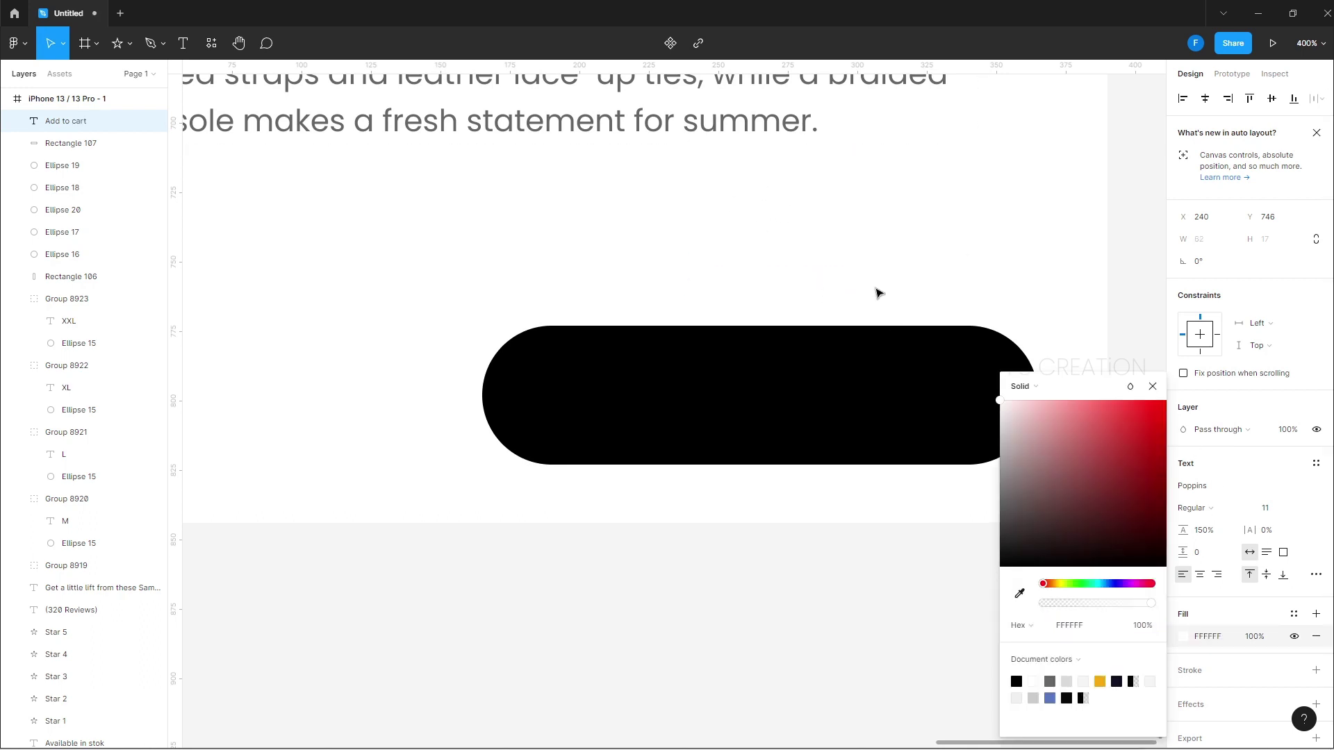
pyautogui.moveTo(812, 282); pyautogui.dragTo(803, 402)
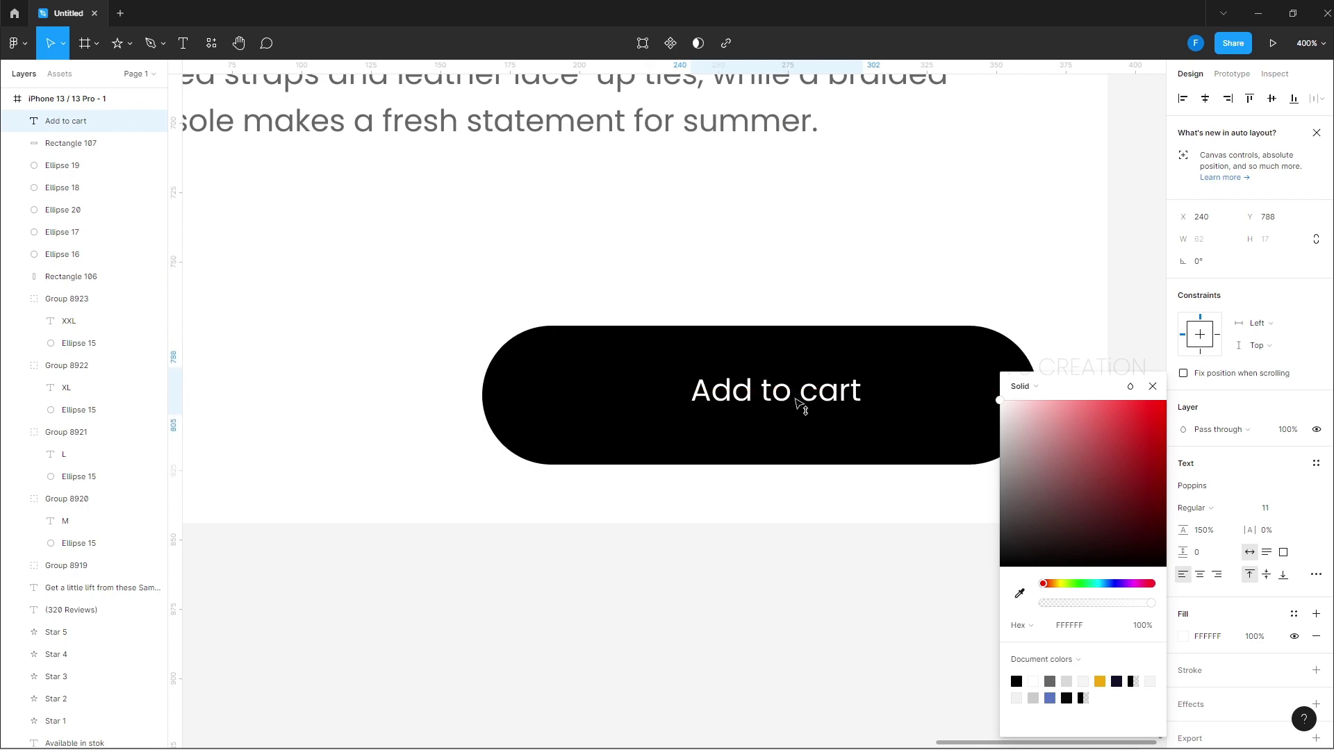
pyautogui.click(900, 297)
# Bring the white bag icon from the spare assets beside the Home screen onto the black button, left of its text
pyautogui.press('-')
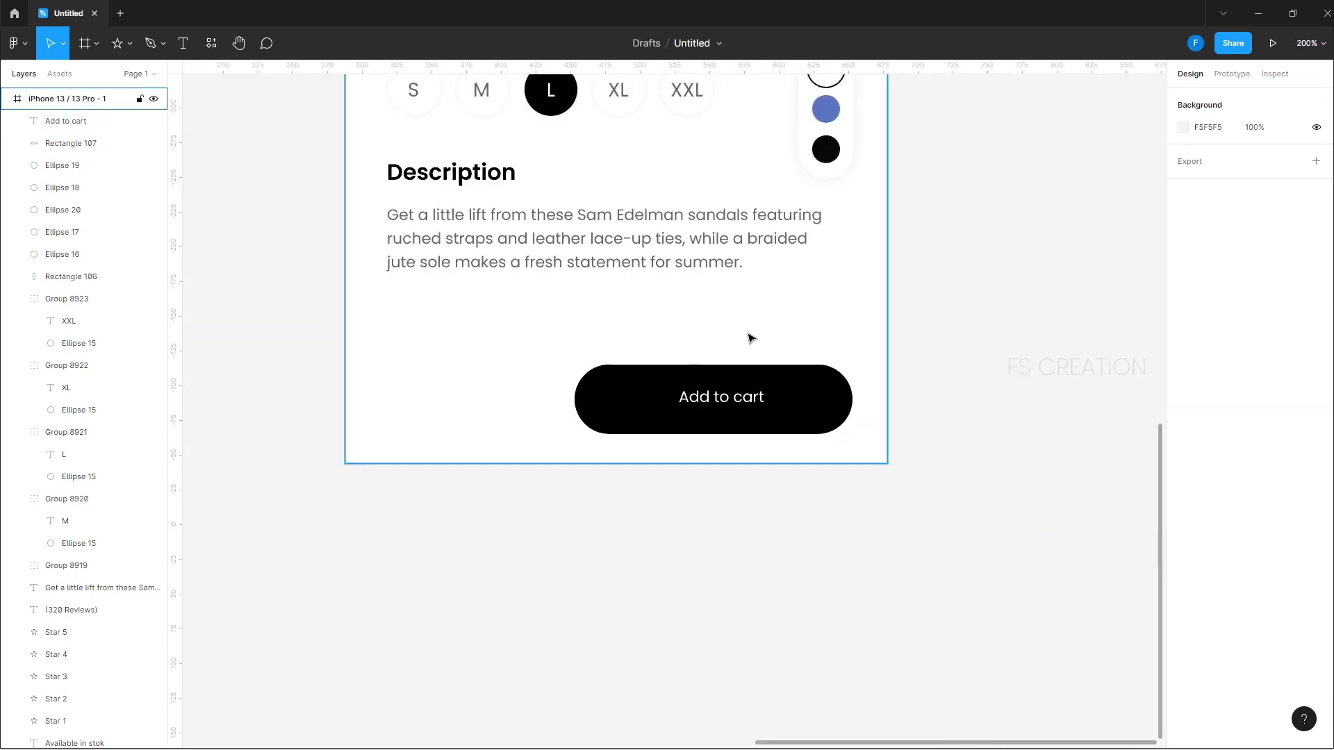
pyautogui.press('-')
pyautogui.moveTo(312, 508); pyautogui.dragTo(879, 462)
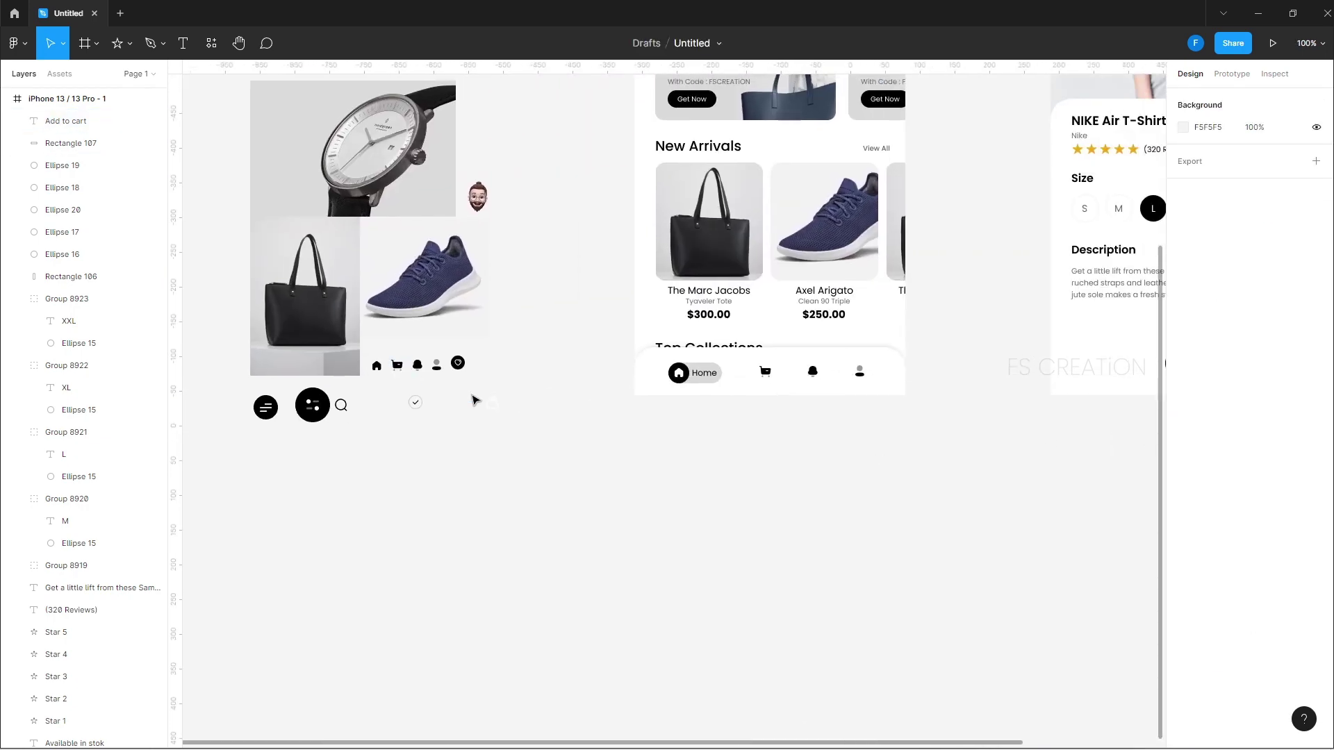
pyautogui.click(492, 403)
pyautogui.moveTo(512, 440); pyautogui.dragTo(983, 385)
pyautogui.hscroll(5, 619, 403)
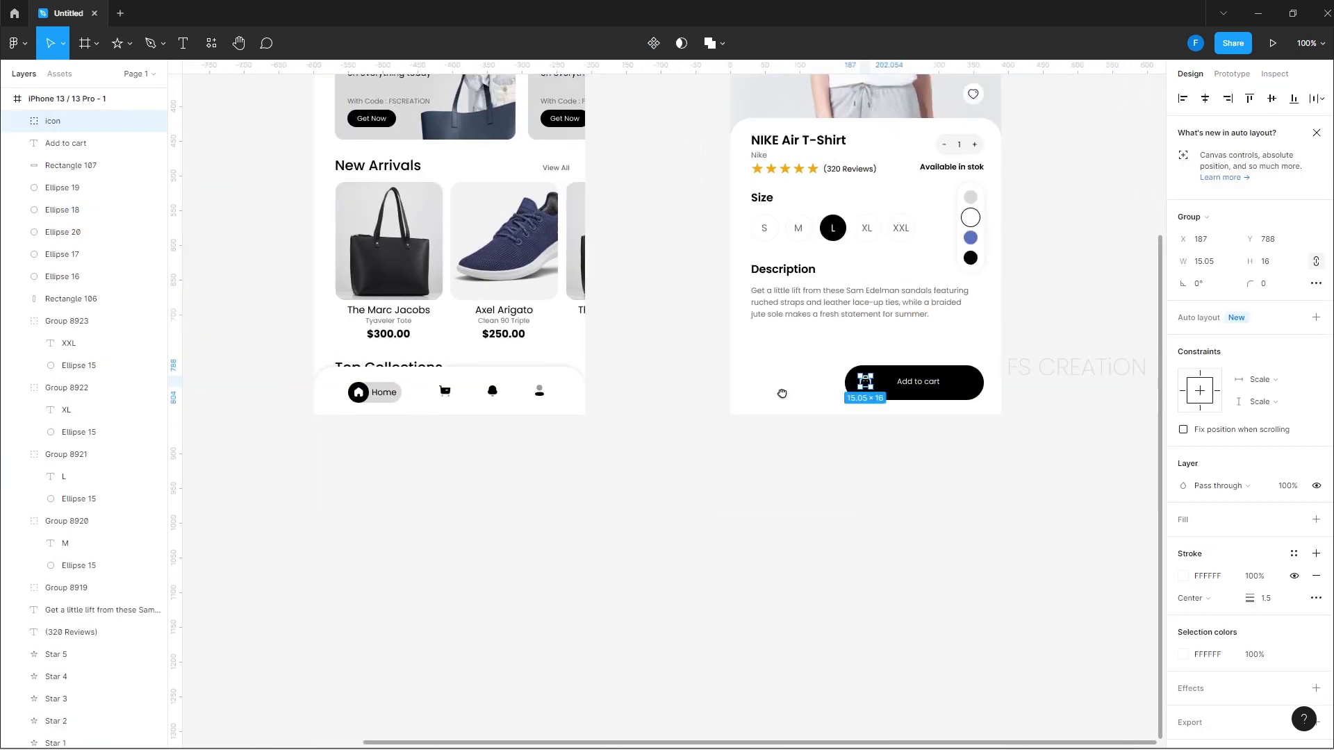
pyautogui.scroll(5, 618, 403)
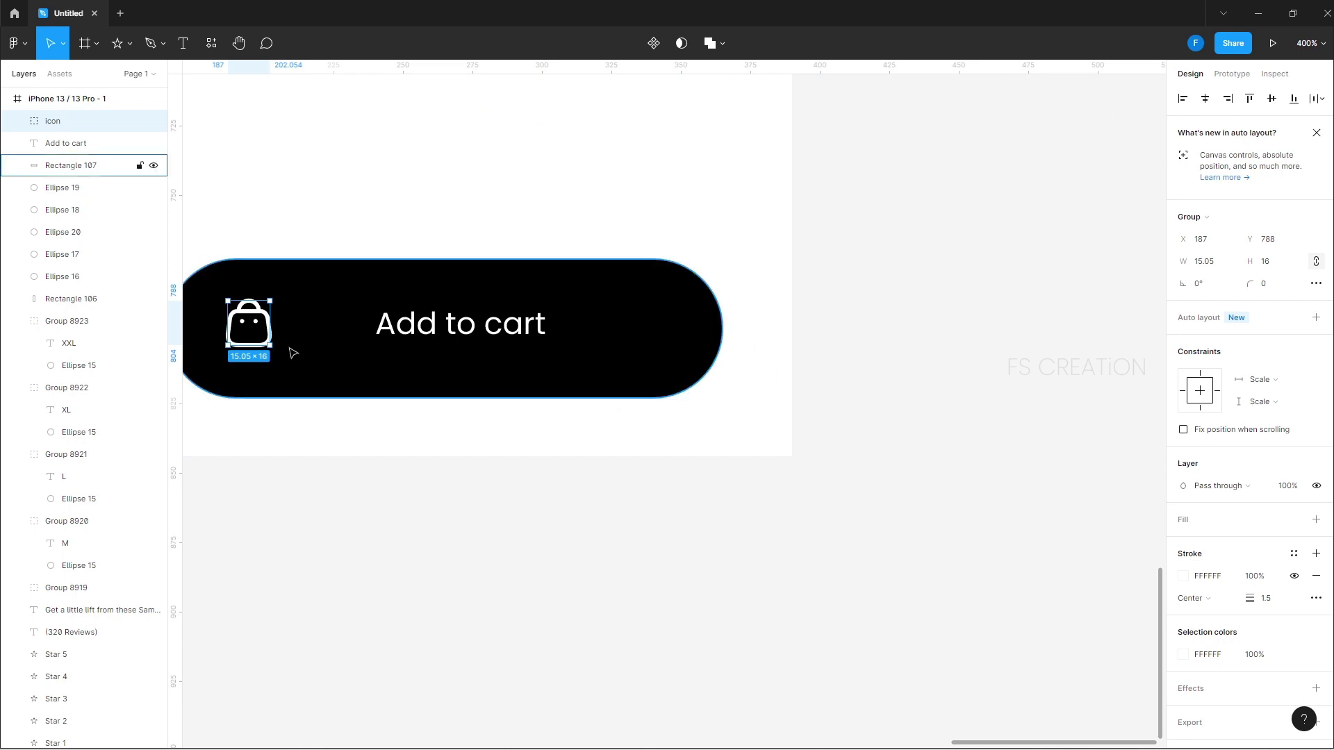
pyautogui.hscroll(-3, 341, 337)
# Move the bag icon closer to the Add to cart text, keeping the two level
pyautogui.keyDown('shift'); pyautogui.click(66, 143); pyautogui.keyUp('shift')
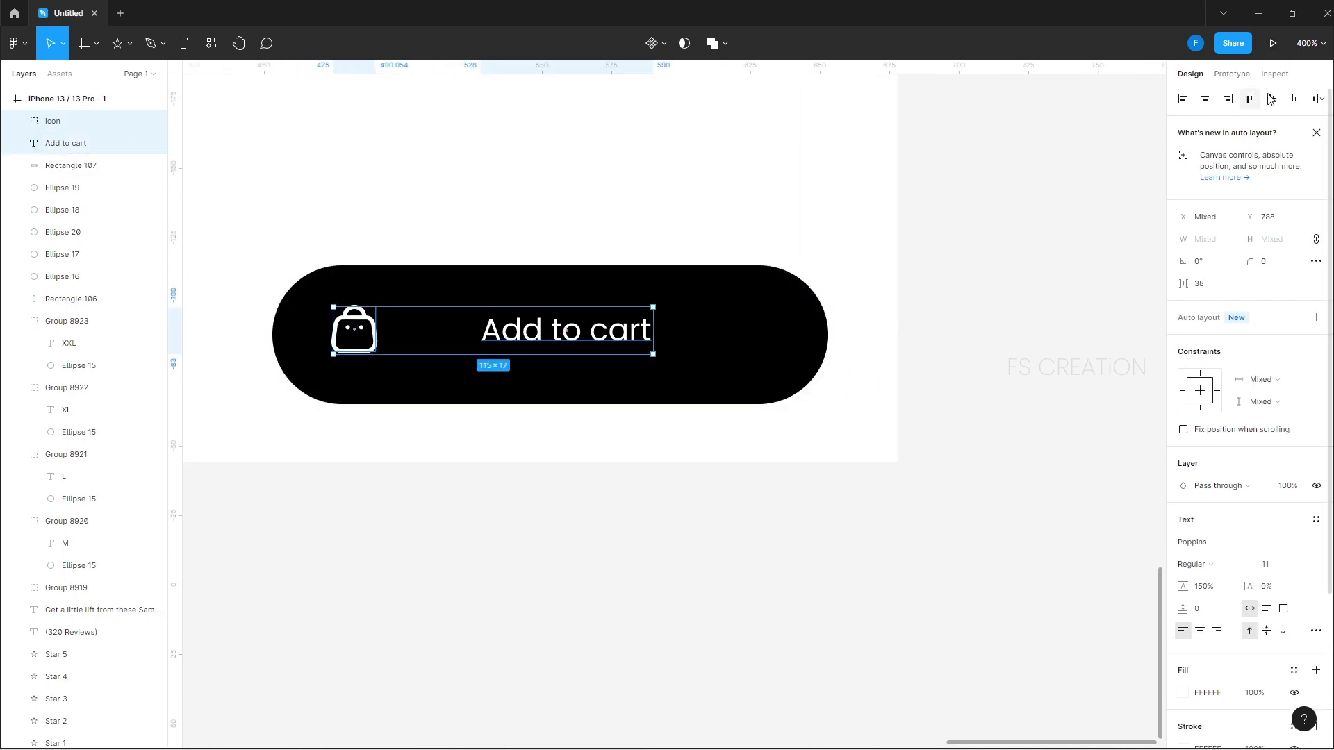
pyautogui.click(992, 375)
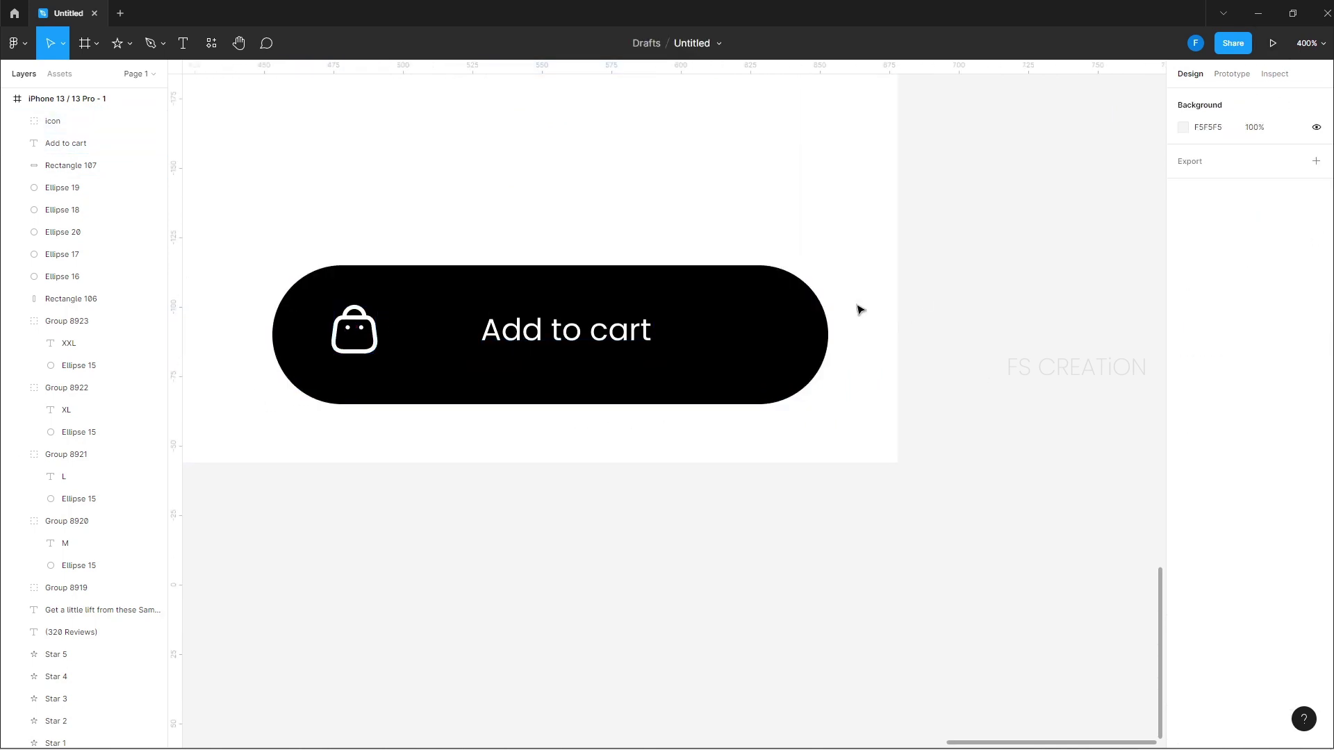
pyautogui.moveTo(355, 330); pyautogui.dragTo(398, 329)
# Set the font size of the Add to cart text to 16
pyautogui.click(476, 337)
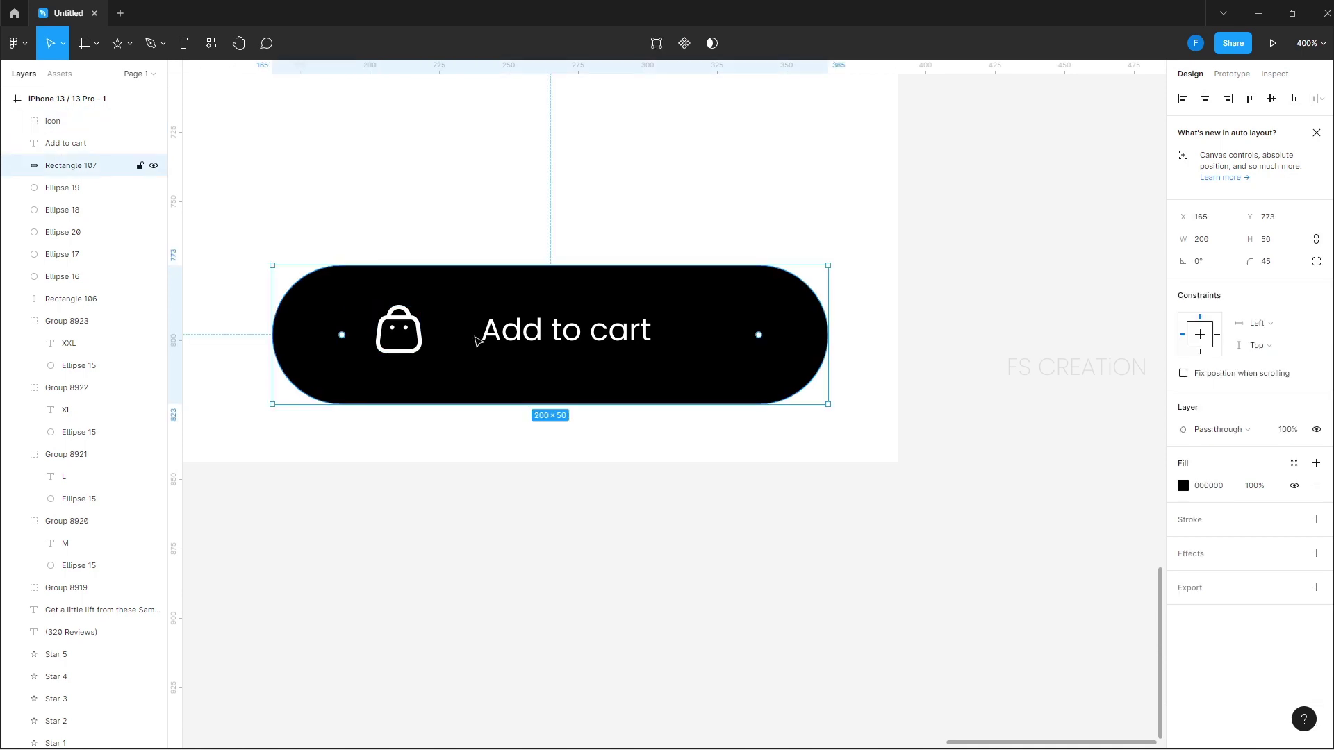
pyautogui.click(511, 339)
pyautogui.click(1271, 506)
pyautogui.write('16')
pyautogui.press('Return')
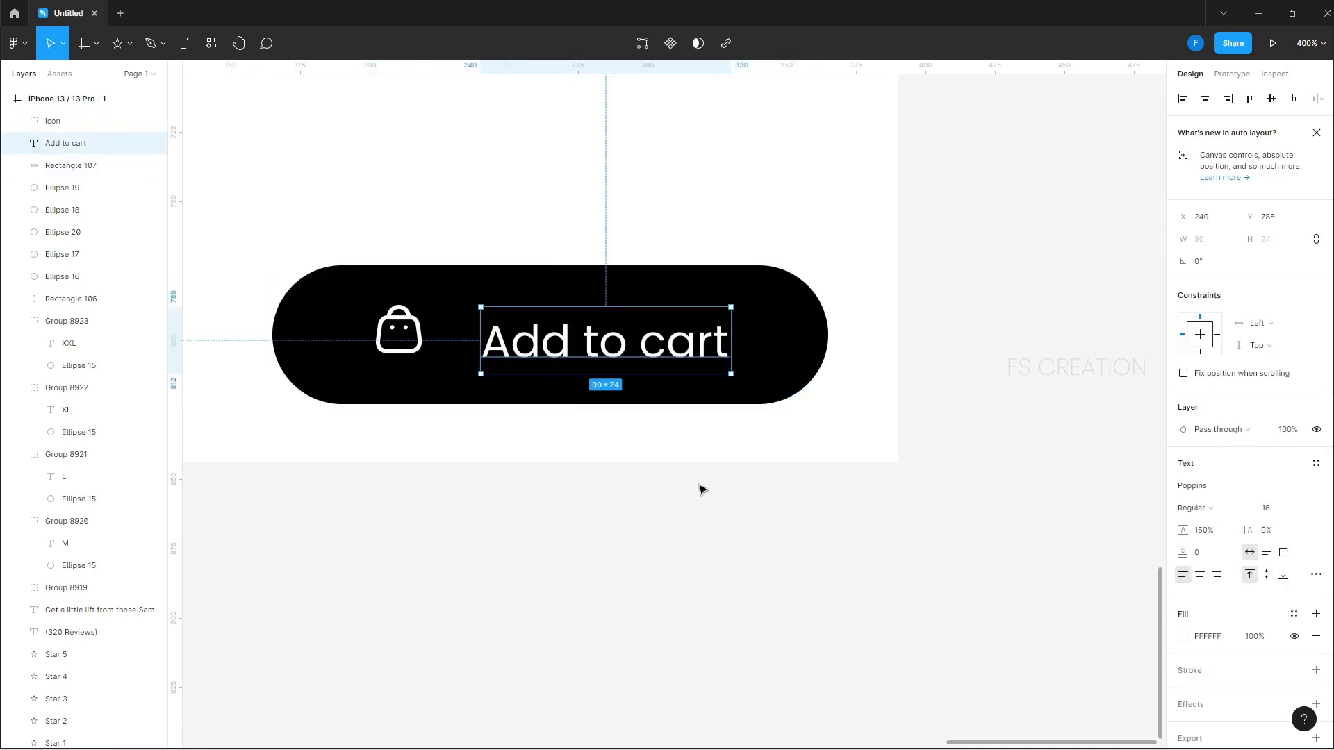
# Move the Add to cart text up and left to X 234, Y 783, beside the bag icon
pyautogui.moveTo(626, 355); pyautogui.dragTo(620, 341)
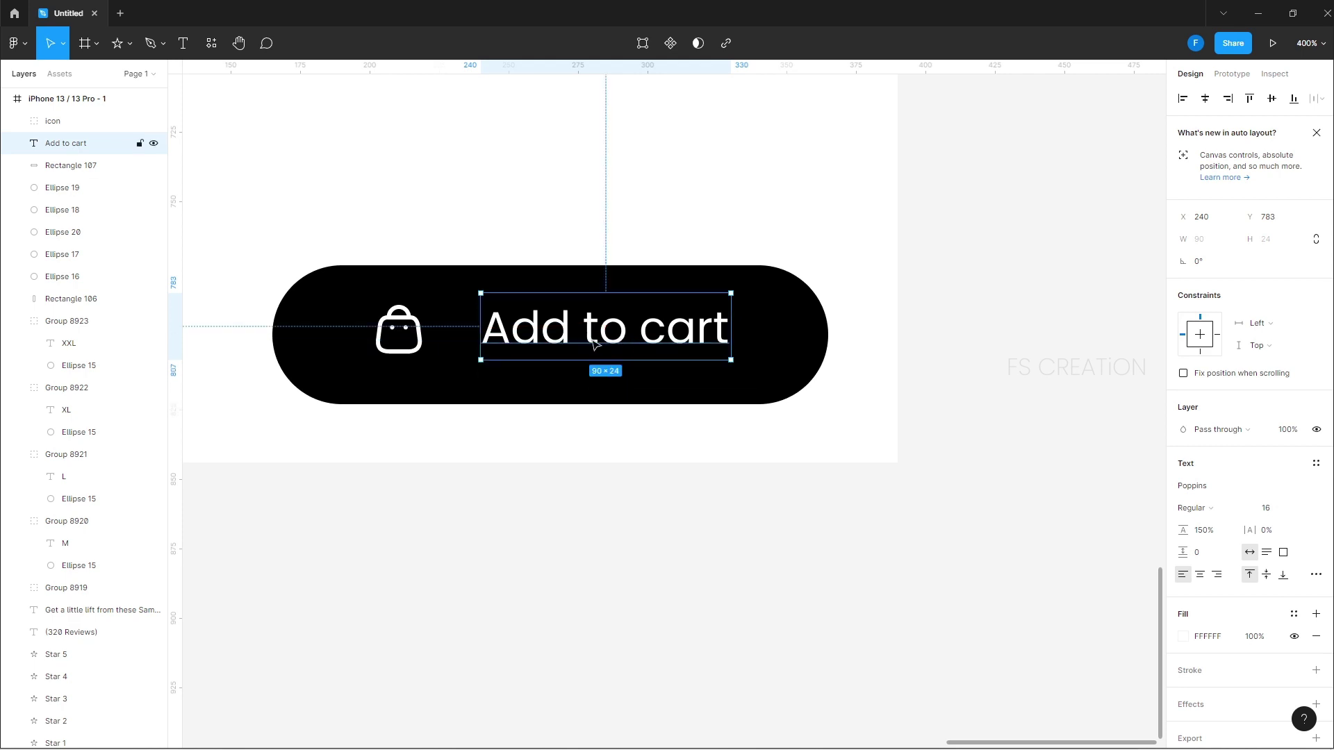
pyautogui.press('Left')
pyautogui.press('Left')
pyautogui.press('Left')
pyautogui.press('Left')
pyautogui.press('Left')
pyautogui.press('Left')
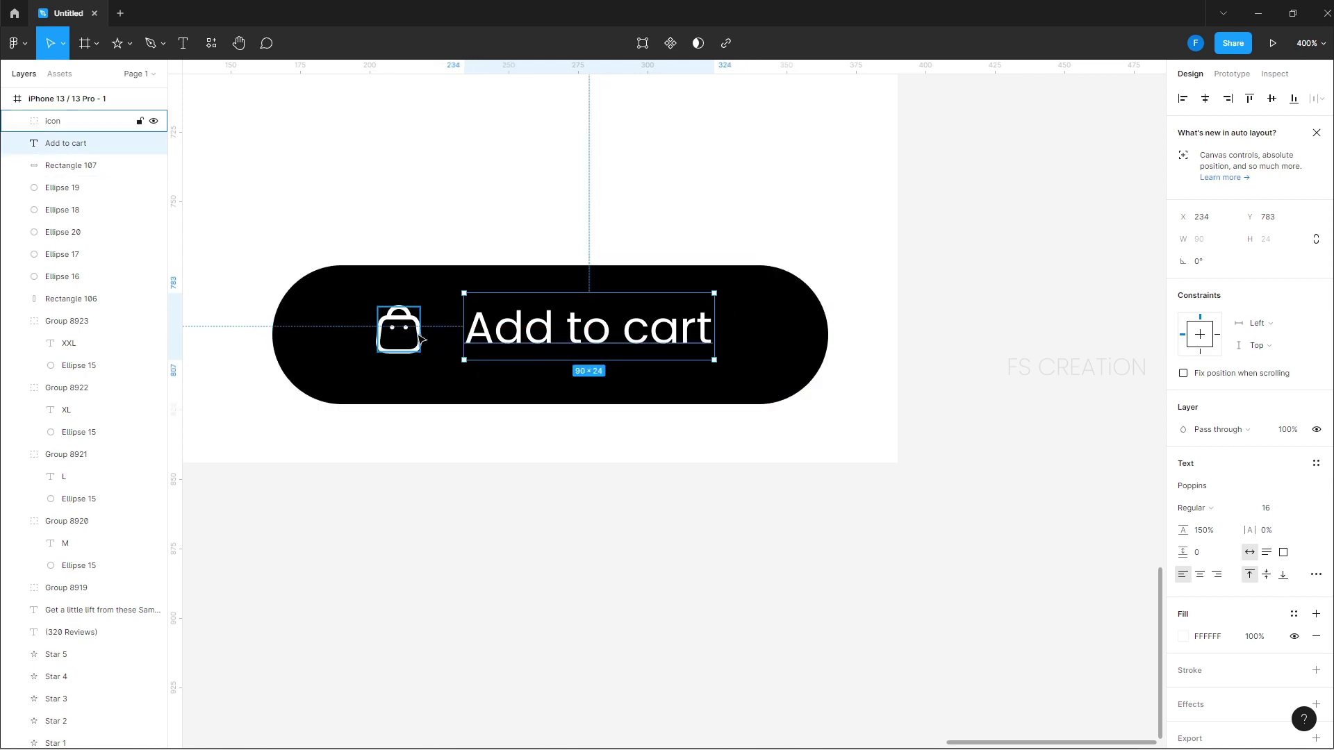
# Group the bag icon with the Add to cart text and centre the group horizontally on the black button
pyautogui.keyDown('shift'); pyautogui.click(419, 336); pyautogui.keyUp('shift')
pyautogui.hotkey('ctrl', 'g')
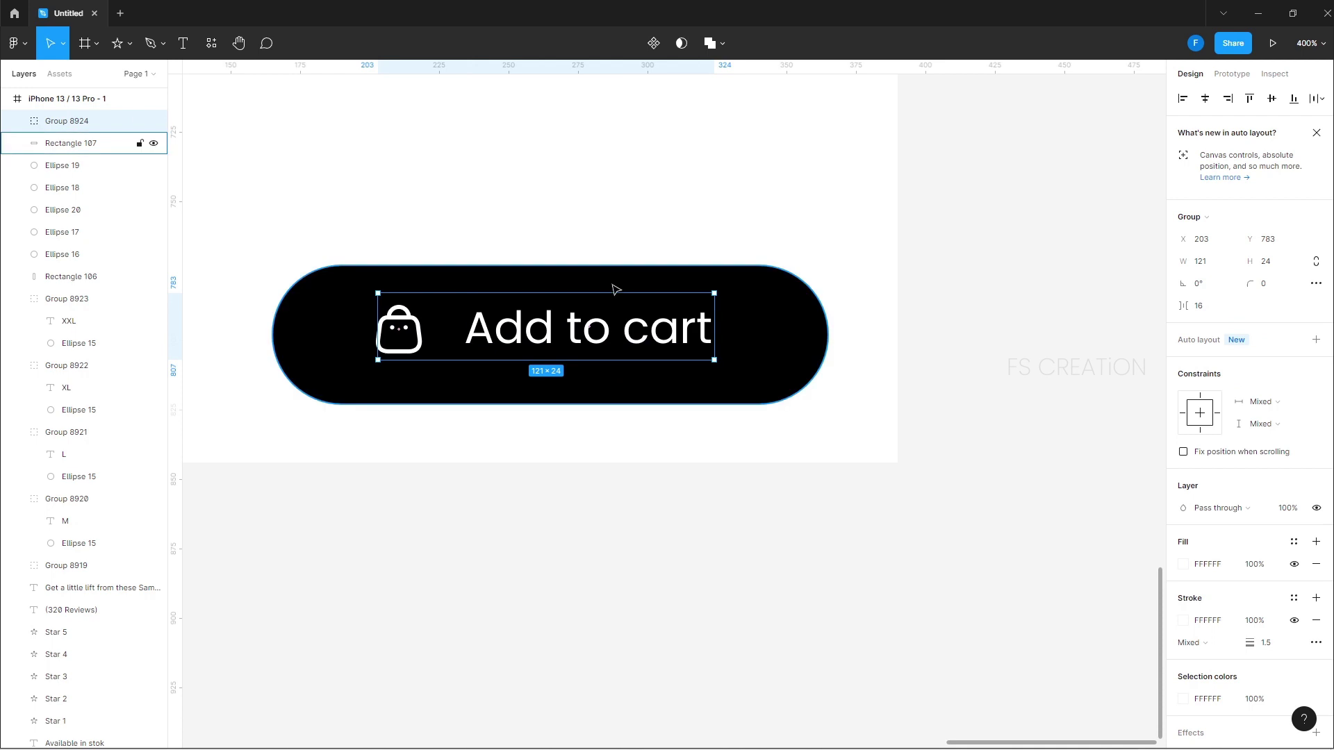
pyautogui.keyDown('shift'); pyautogui.click(615, 289); pyautogui.keyUp('shift')
pyautogui.click(1205, 97)
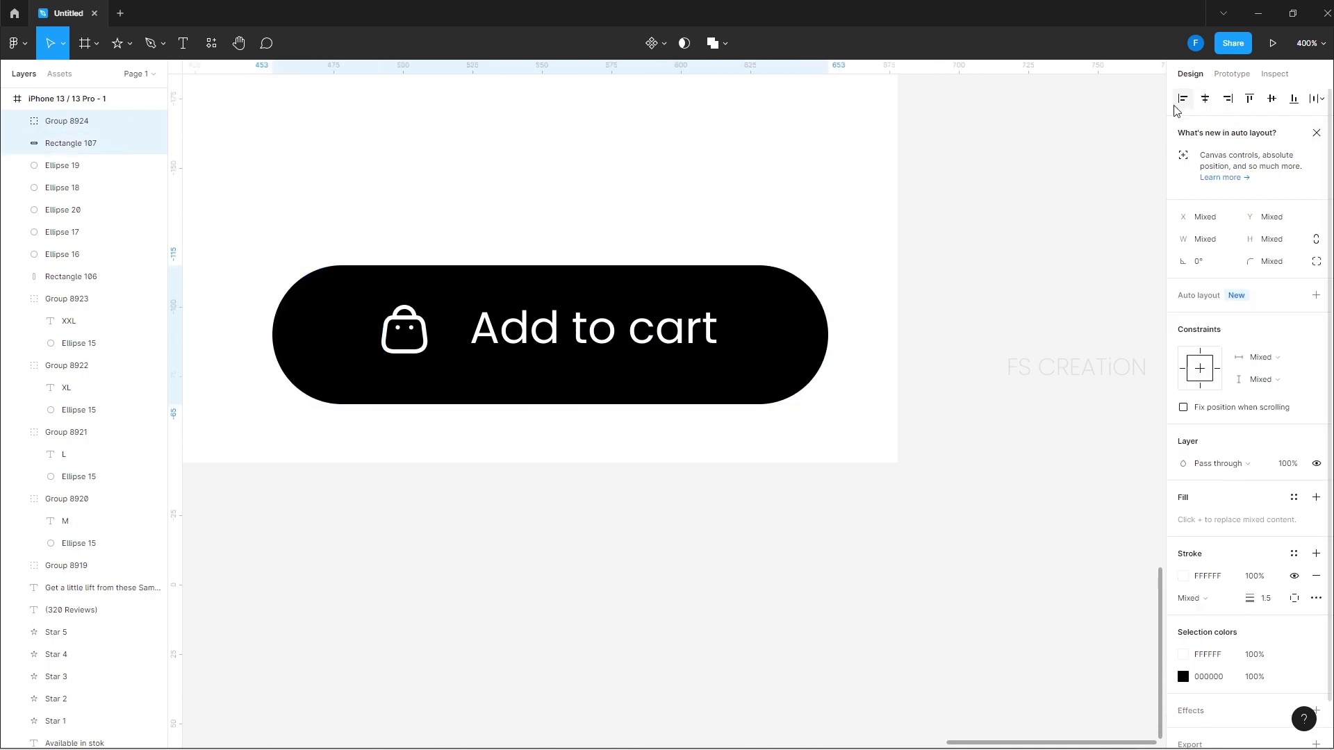
pyautogui.click(1006, 394)
# Add the text "Total Price" to the left of the Add to cart button
pyautogui.hotkey('shift', '0')
pyautogui.scroll(3, 883, 406)
pyautogui.hscroll(3, 1018, 452)
pyautogui.press('t')
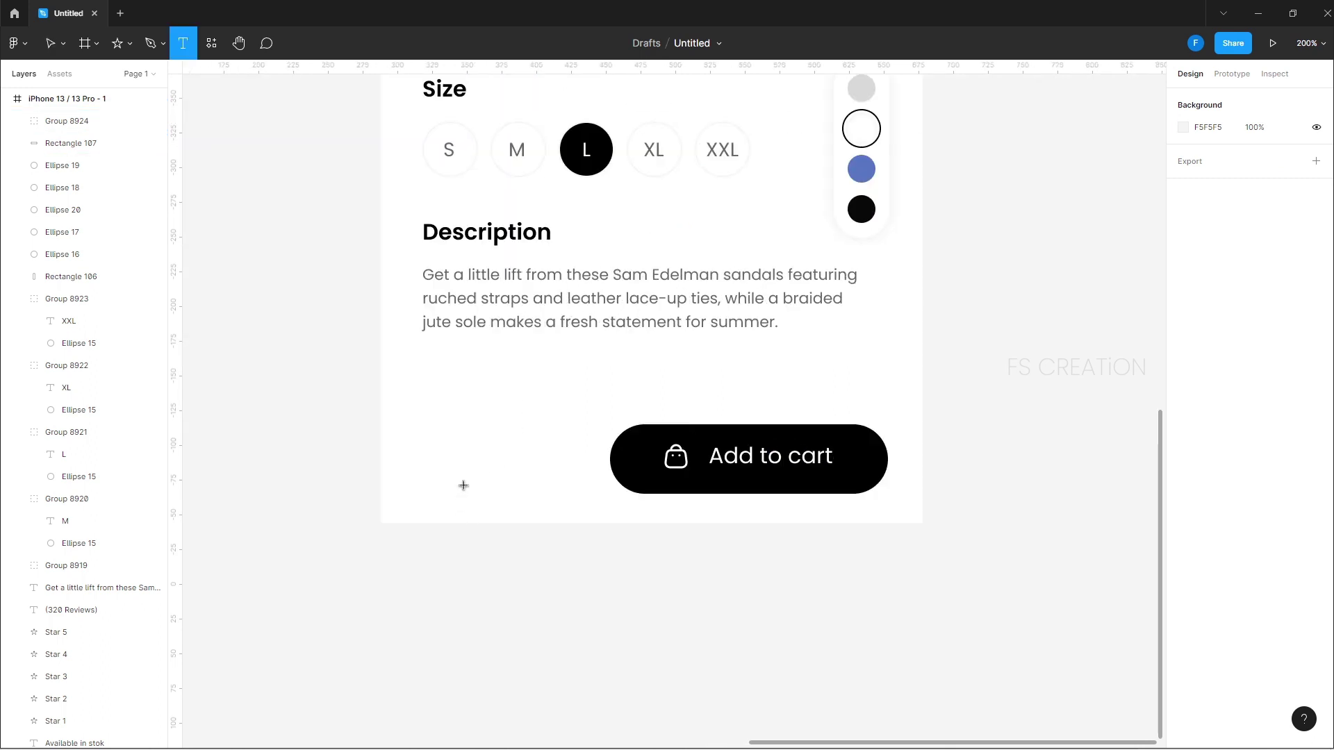
pyautogui.click(446, 424)
pyautogui.write('Total Price')
# Set the Total Price text to font size 9 with a grey 666666 fill
pyautogui.hotkey('ctrl', 'a')
pyautogui.click(1278, 515)
pyautogui.write('9')
pyautogui.press('Return')
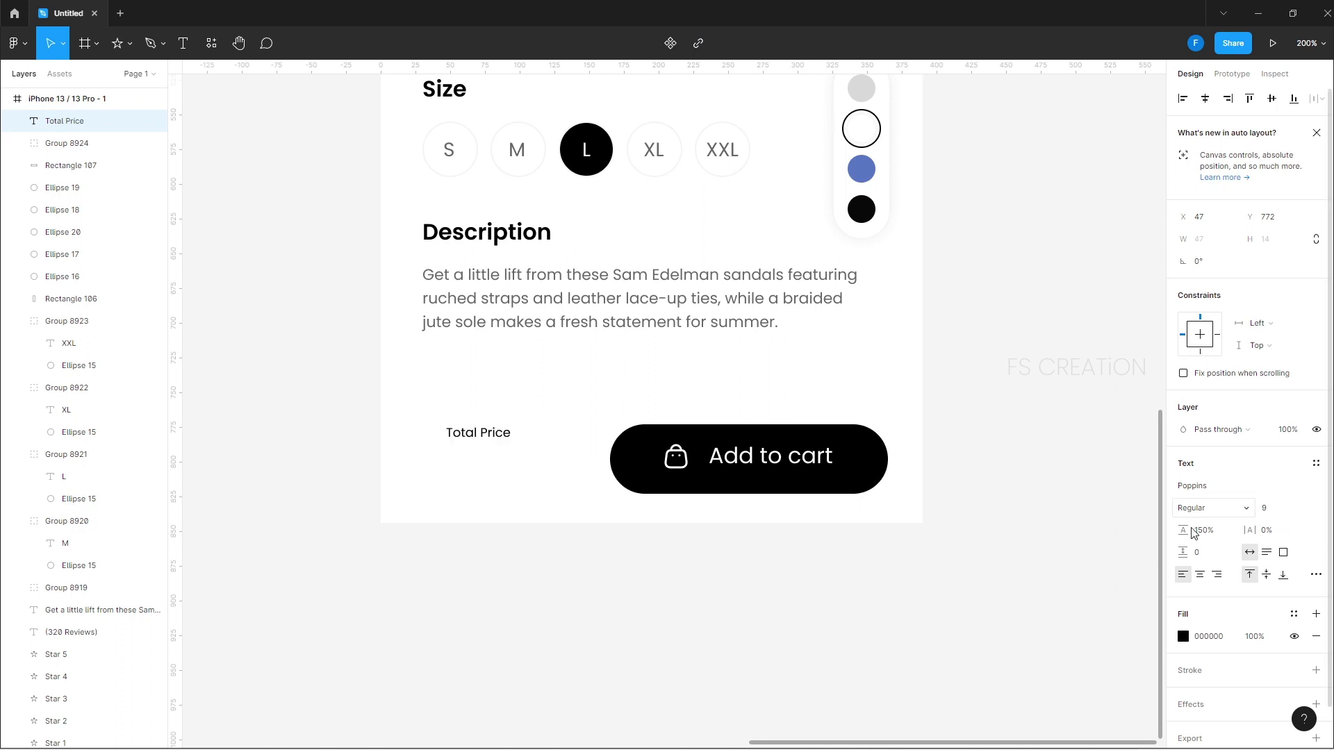
pyautogui.click(1208, 636)
pyautogui.write('666666')
pyautogui.press('Return')
pyautogui.hotkey('ctrl', '=')
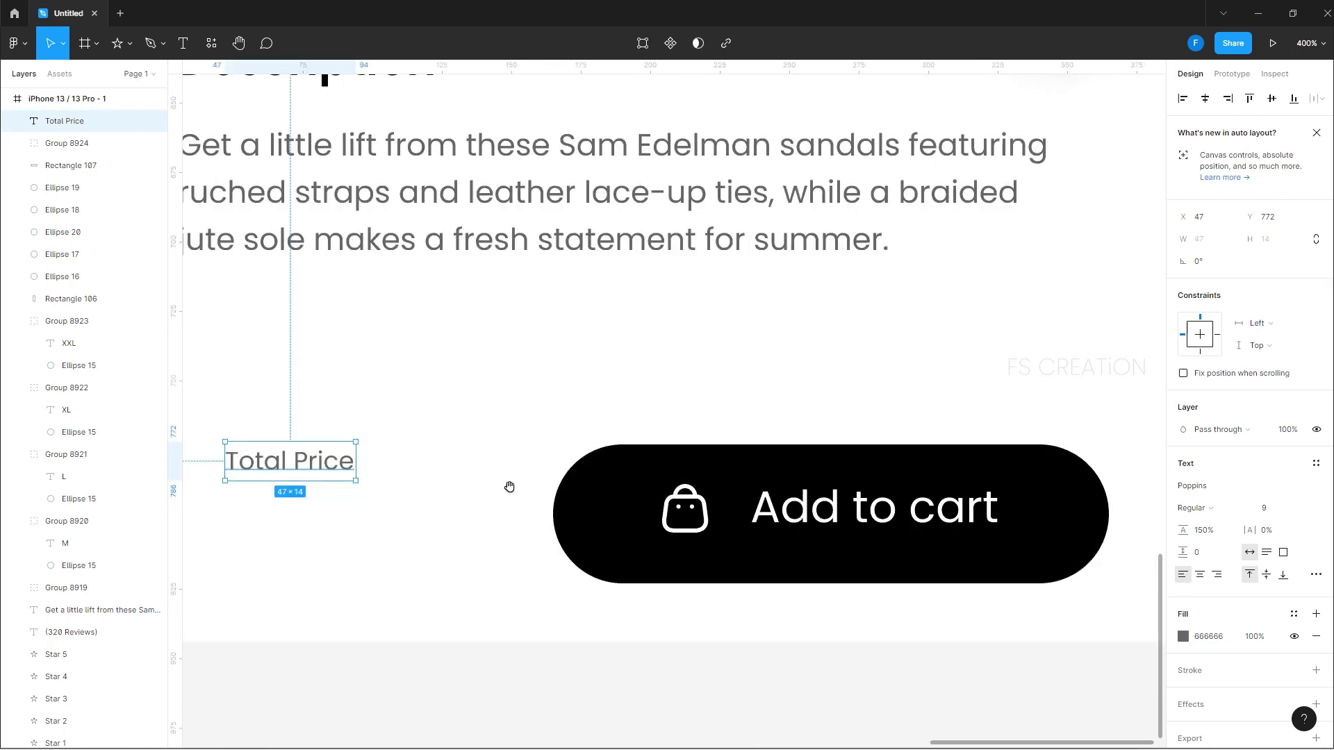
# Duplicate the Total Price text directly below itself at X 30, Y 793 and change the copy to "$198.00"
pyautogui.moveTo(459, 494); pyautogui.dragTo(861, 466)
pyautogui.moveTo(729, 435); pyautogui.dragTo(677, 498)
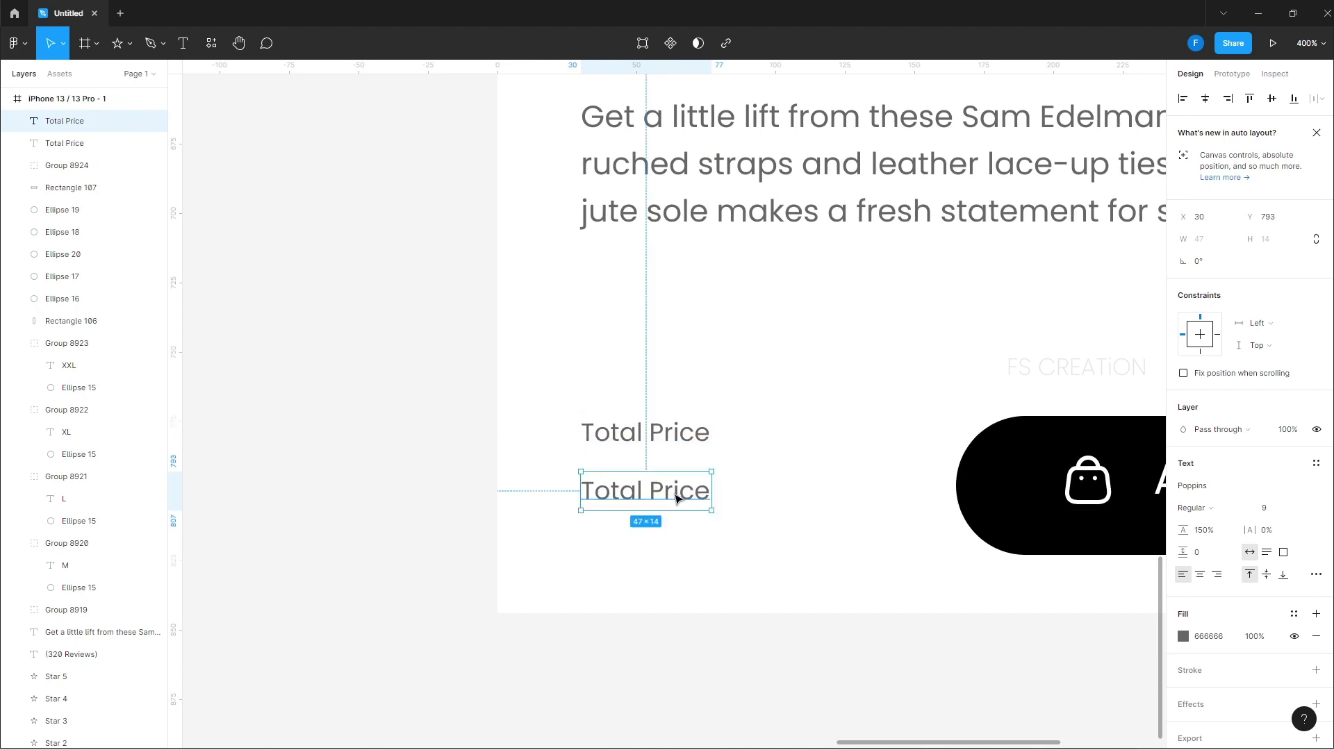
pyautogui.doubleClick(676, 498)
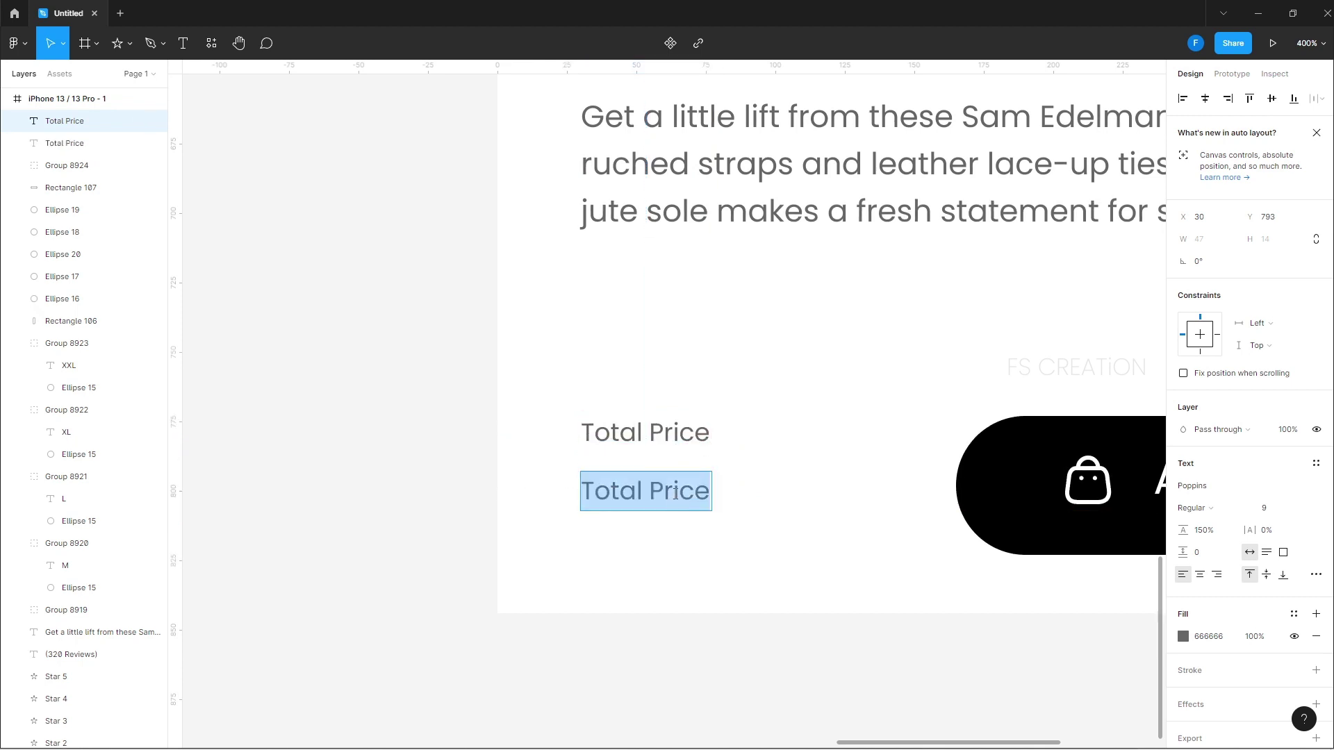
pyautogui.write('$198')
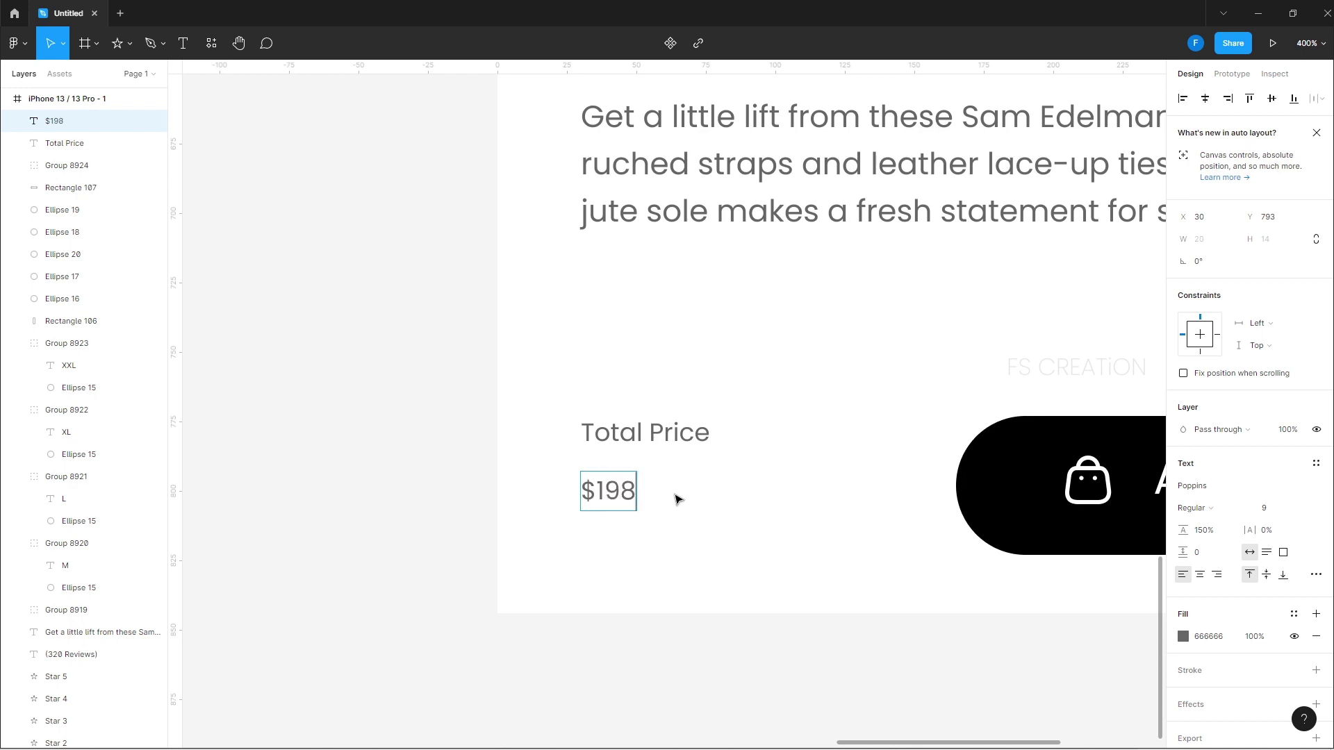
pyautogui.write('.00')
# Set the $198.00 text to font size 18 and SemiBold weight
pyautogui.hotkey('ctrl', 'a')
pyautogui.click(1268, 507)
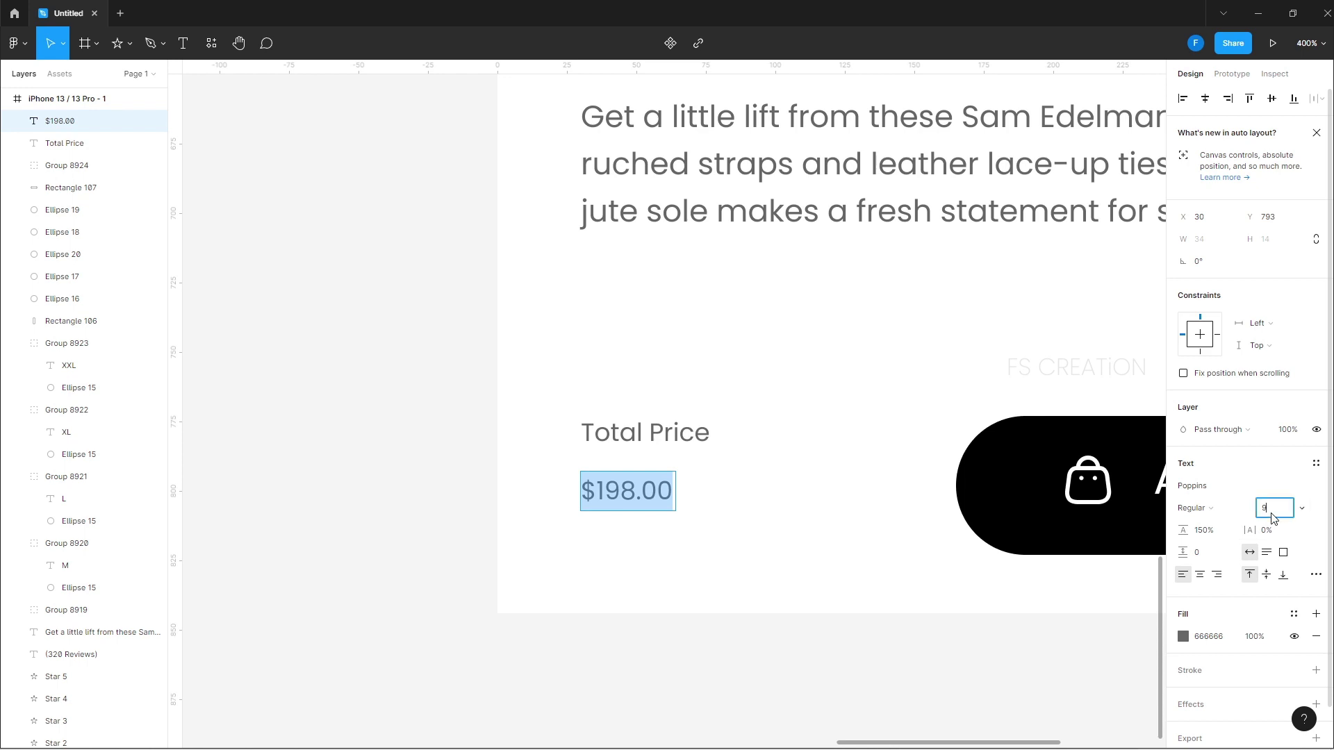
pyautogui.write('18')
pyautogui.press('Return')
pyautogui.click(1222, 512)
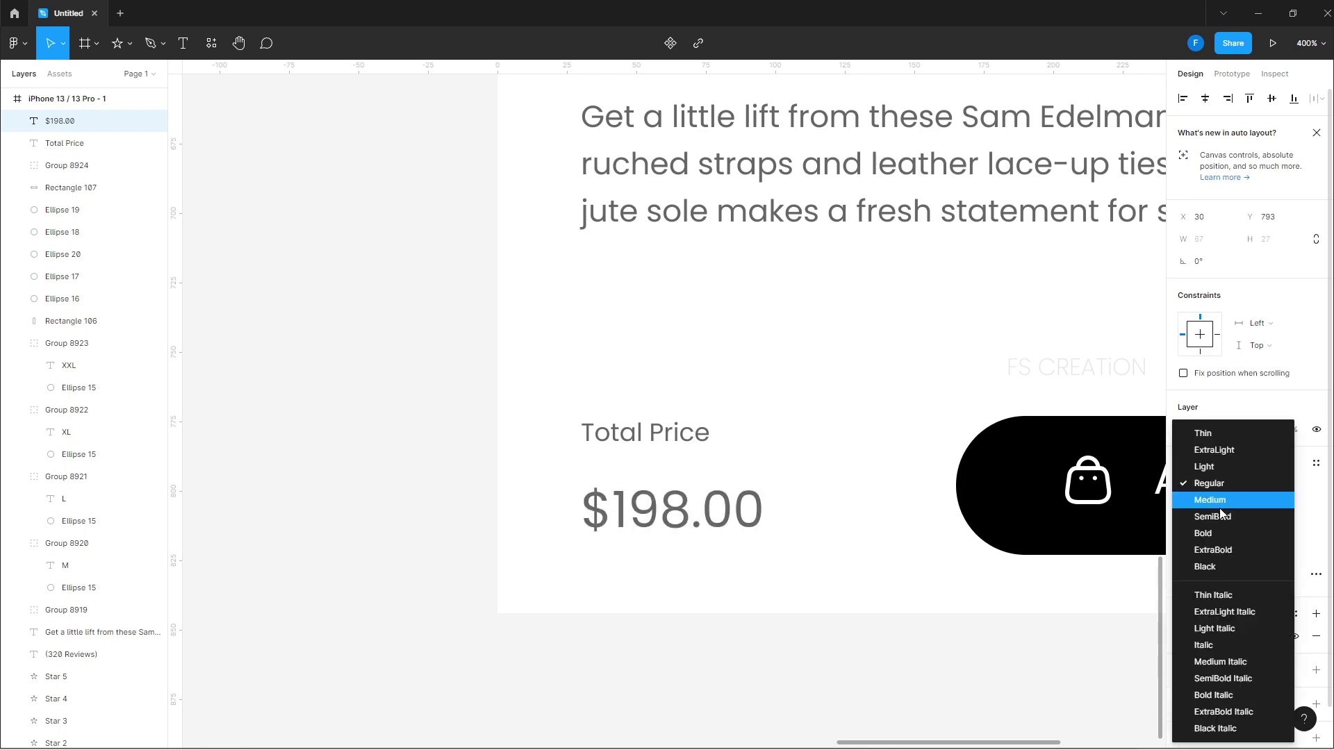
pyautogui.click(1228, 517)
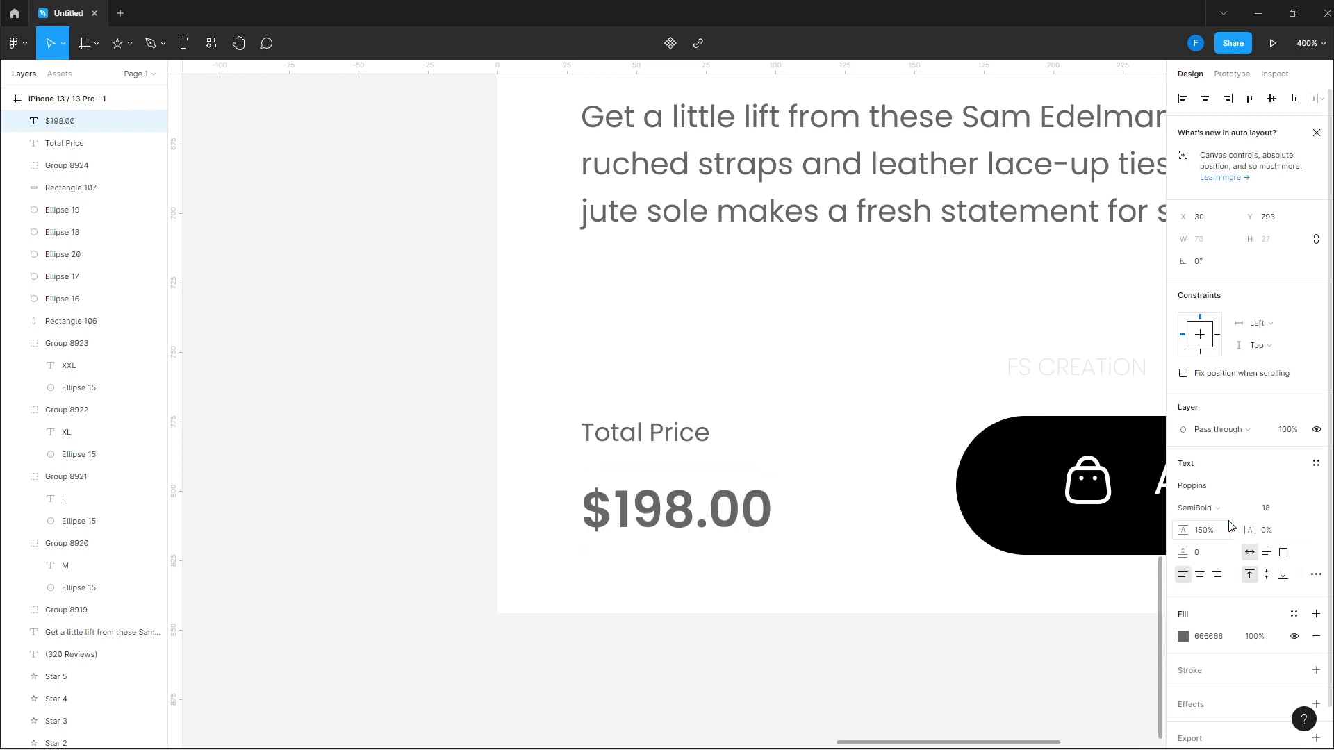
# Change the fill of the $198.00 text to black
pyautogui.click(1183, 637)
pyautogui.press('Escape')
pyautogui.press('Escape')
pyautogui.click(654, 645)
# Nudge the $198.00 text slightly down and move the Total Price label to Y 785, just above the price
pyautogui.moveTo(679, 500); pyautogui.dragTo(679, 503)
pyautogui.click(661, 430)
pyautogui.moveTo(661, 430); pyautogui.dragTo(671, 471)
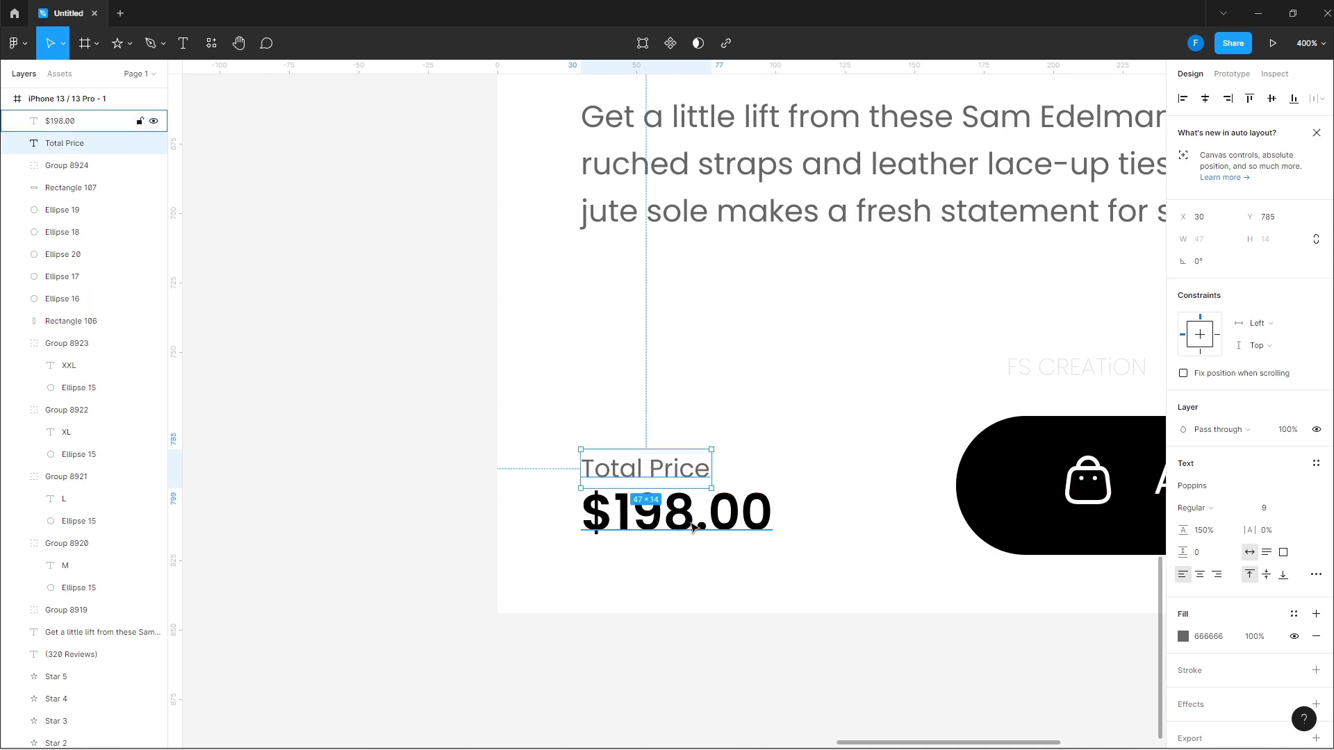
# Move the Total Price label and $198.00 text up together so they are vertically centred beside the Add to cart button
pyautogui.keyDown('shift'); pyautogui.click(697, 525); pyautogui.keyUp('shift')
pyautogui.moveTo(701, 528); pyautogui.dragTo(707, 516)
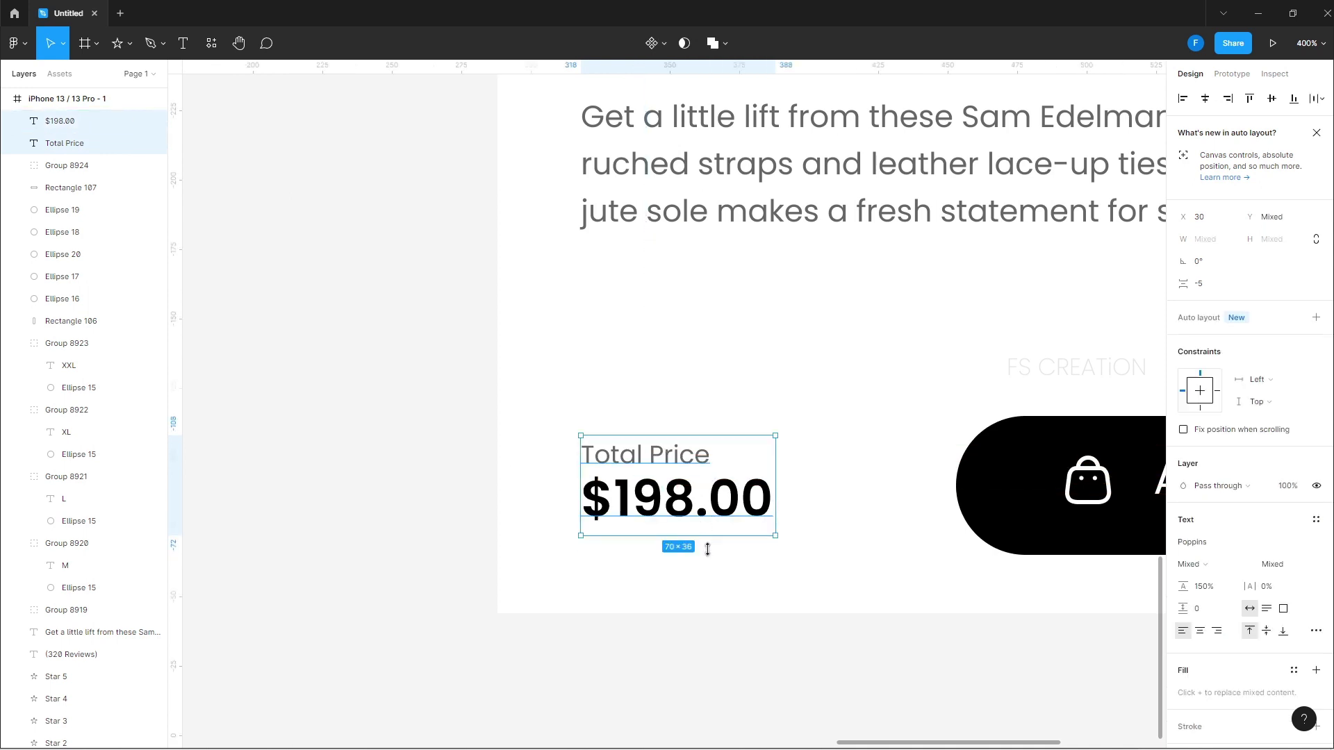
pyautogui.click(779, 667)
pyautogui.hotkey('shift', '0')
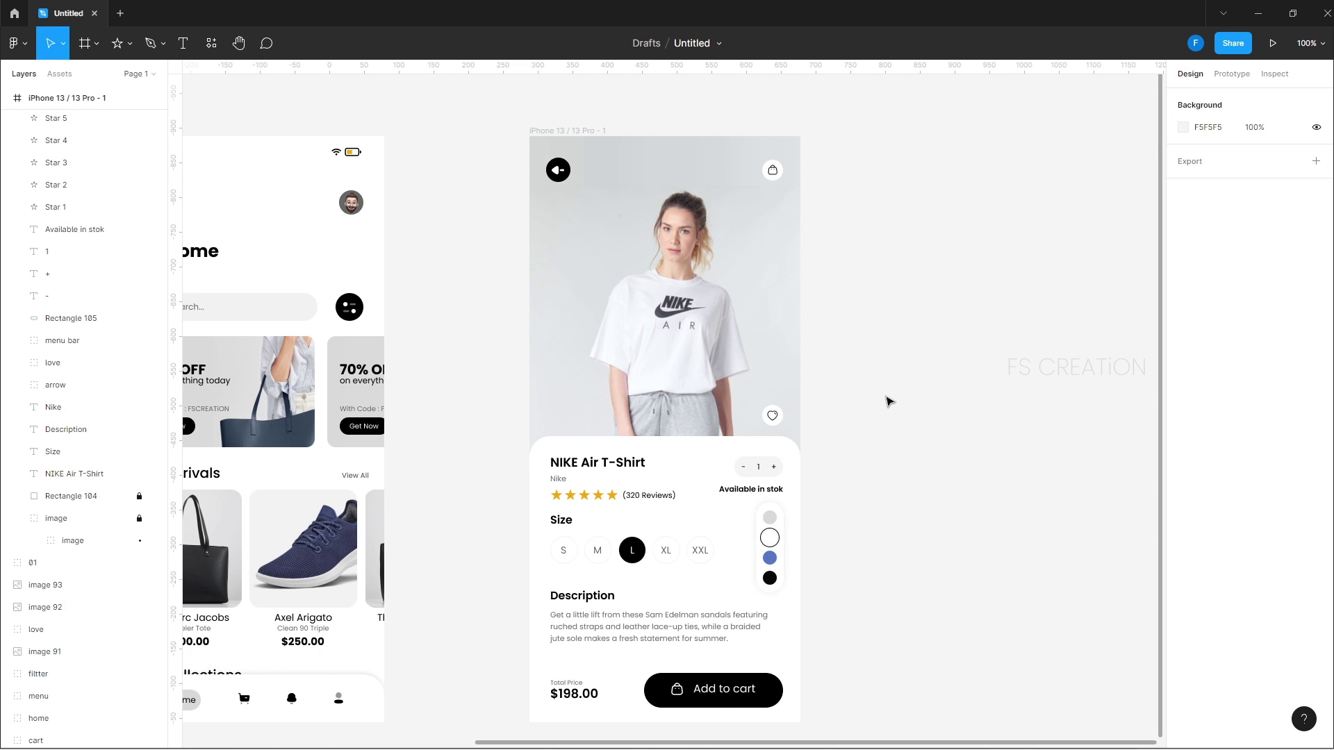